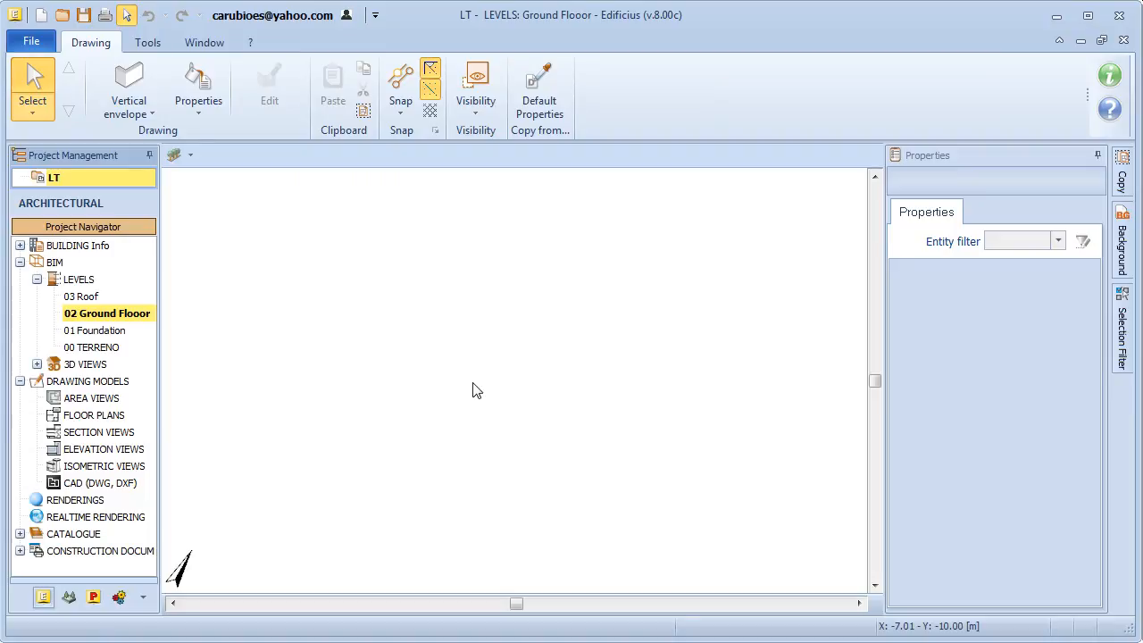
Draw two perpendicular trial vertical envelope walls on the ground floor and delete them.
{"action": "left_click", "coordinate": [150, 114]}
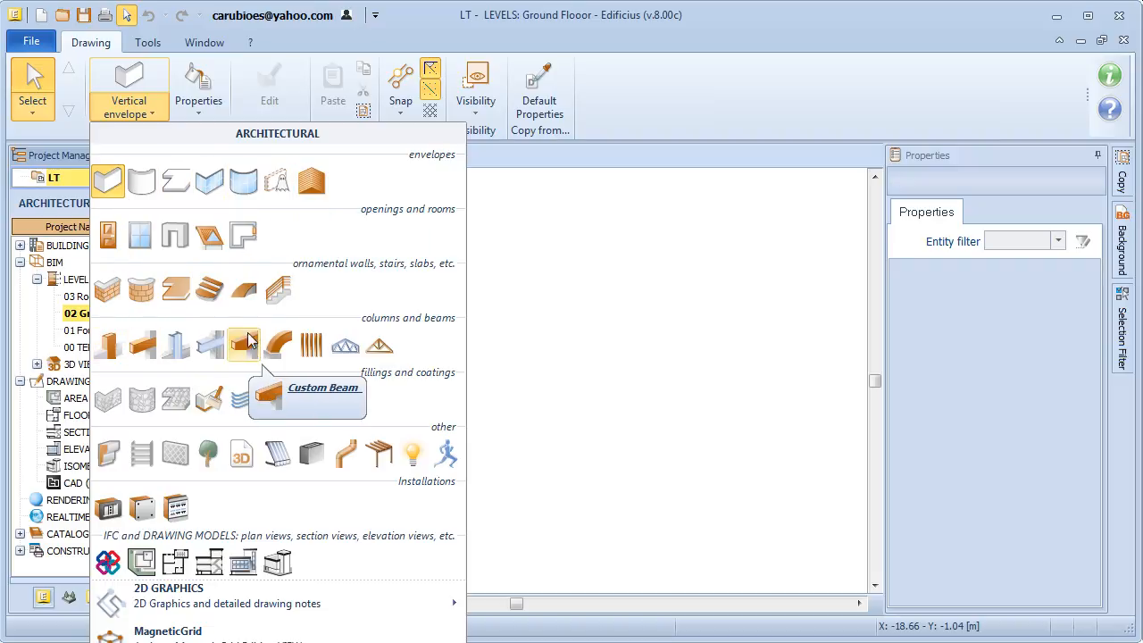
{"action": "left_click", "coordinate": [114, 179]}
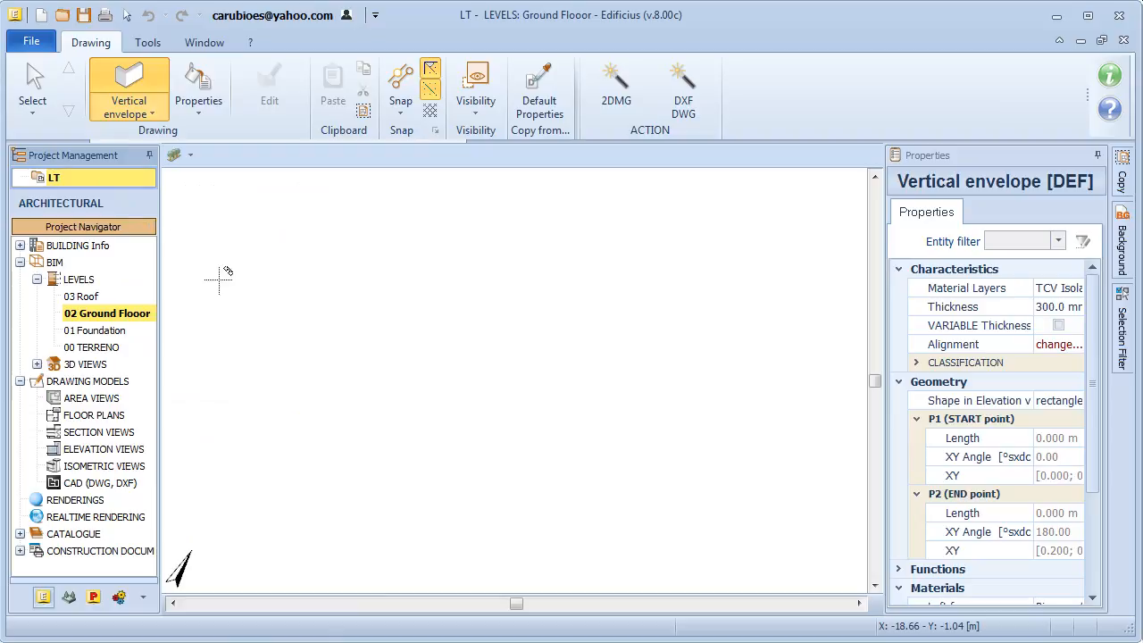
{"action": "left_click", "coordinate": [244, 294]}
{"action": "left_click", "coordinate": [554, 294]}
{"action": "left_click", "coordinate": [554, 488]}
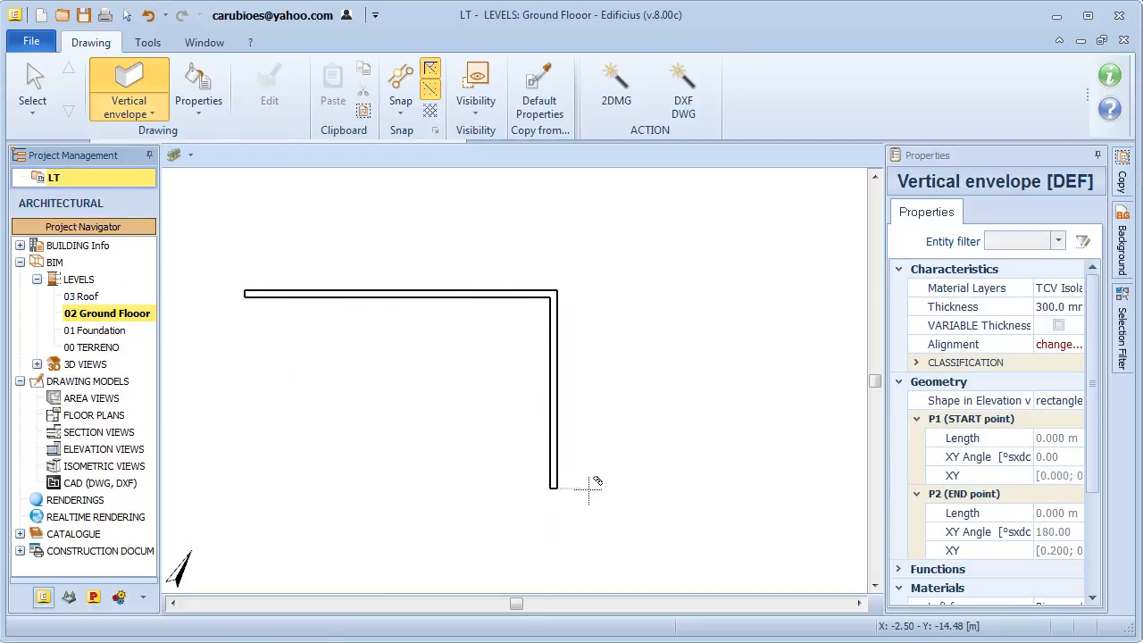
{"action": "key", "text": "Escape"}
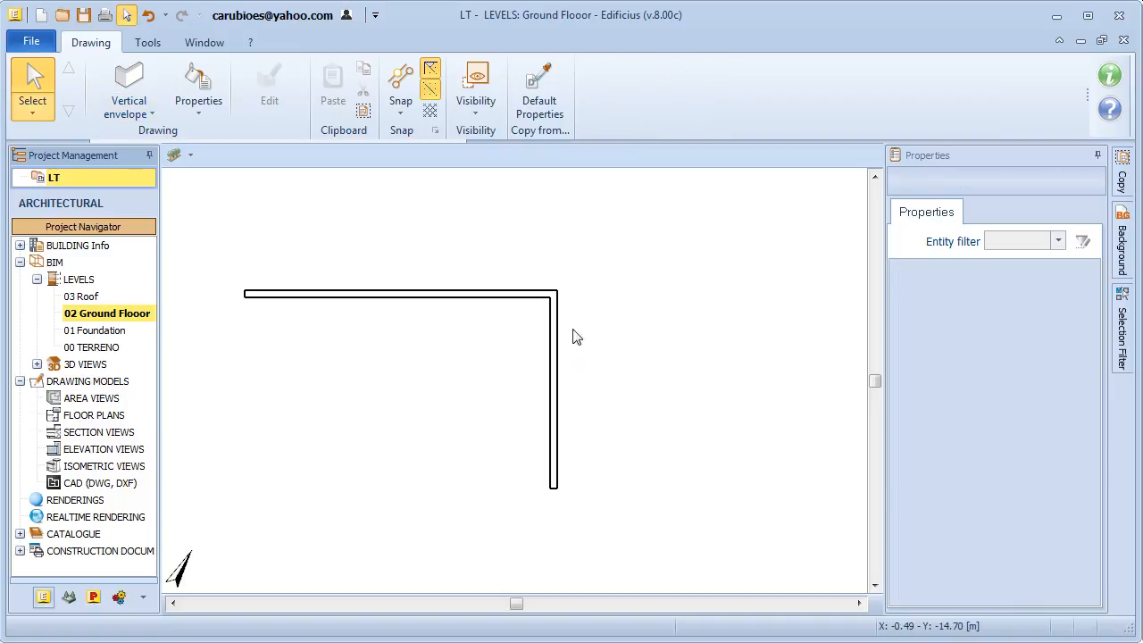
{"action": "left_click_drag", "start_coordinate": [573, 264], "coordinate": [497, 342]}
{"action": "key", "text": "Delete"}
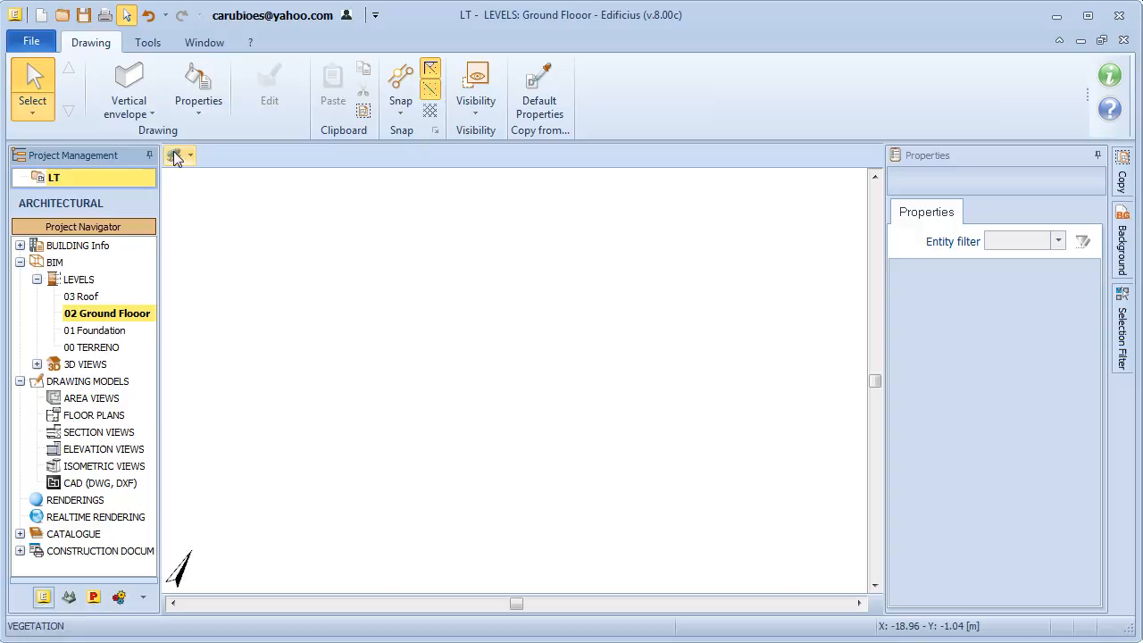
Place a rectangular 2D magnetic grid with one 8 m column and one 11 m row.
{"action": "left_click", "coordinate": [148, 115]}
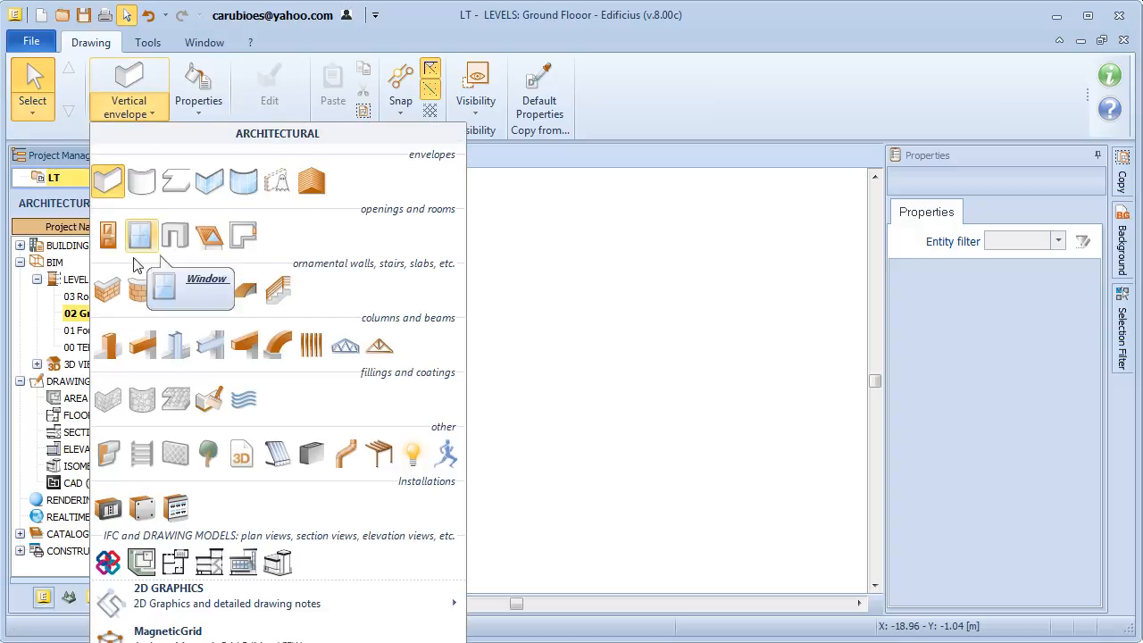
{"action": "mouse_move", "coordinate": [152, 601]}
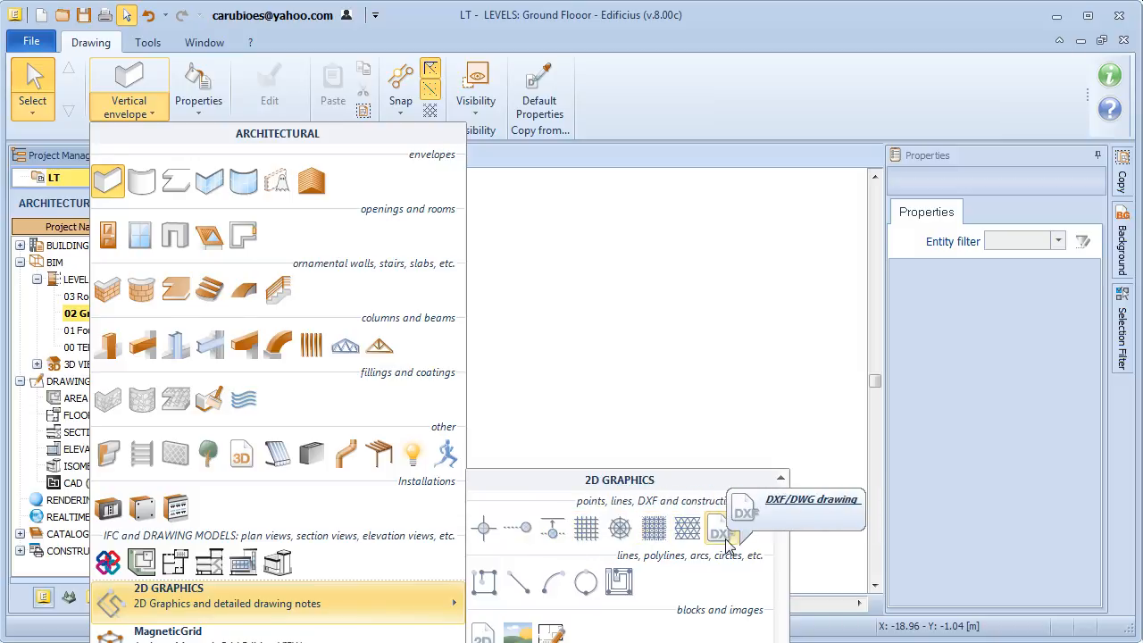
{"action": "left_click", "coordinate": [585, 531]}
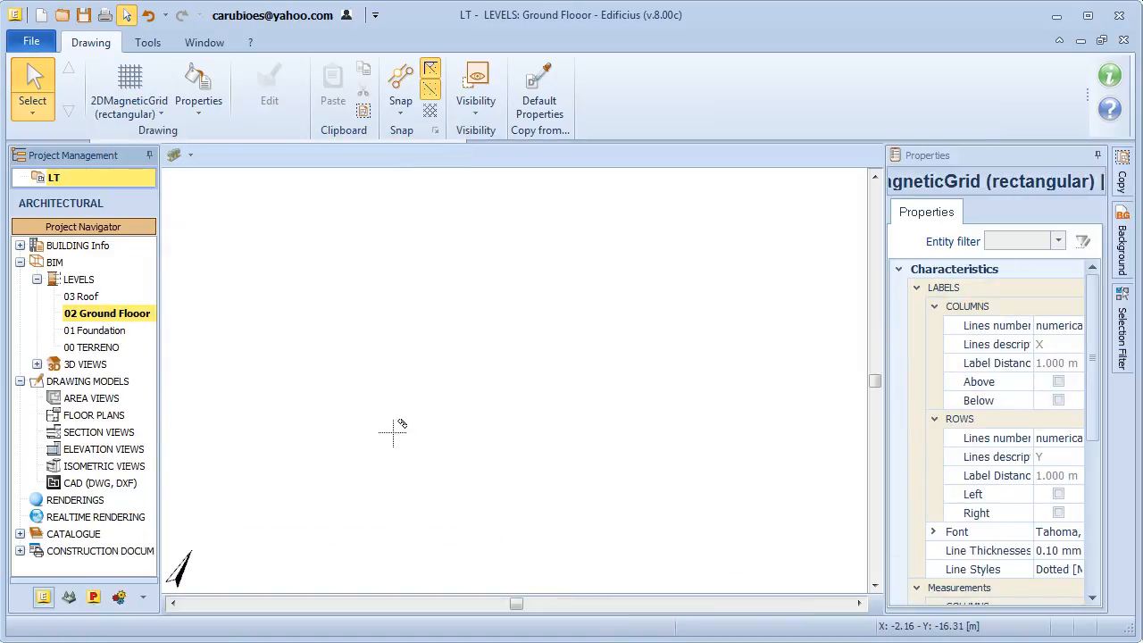
{"action": "left_click", "coordinate": [343, 391]}
{"action": "left_click", "coordinate": [485, 250]}
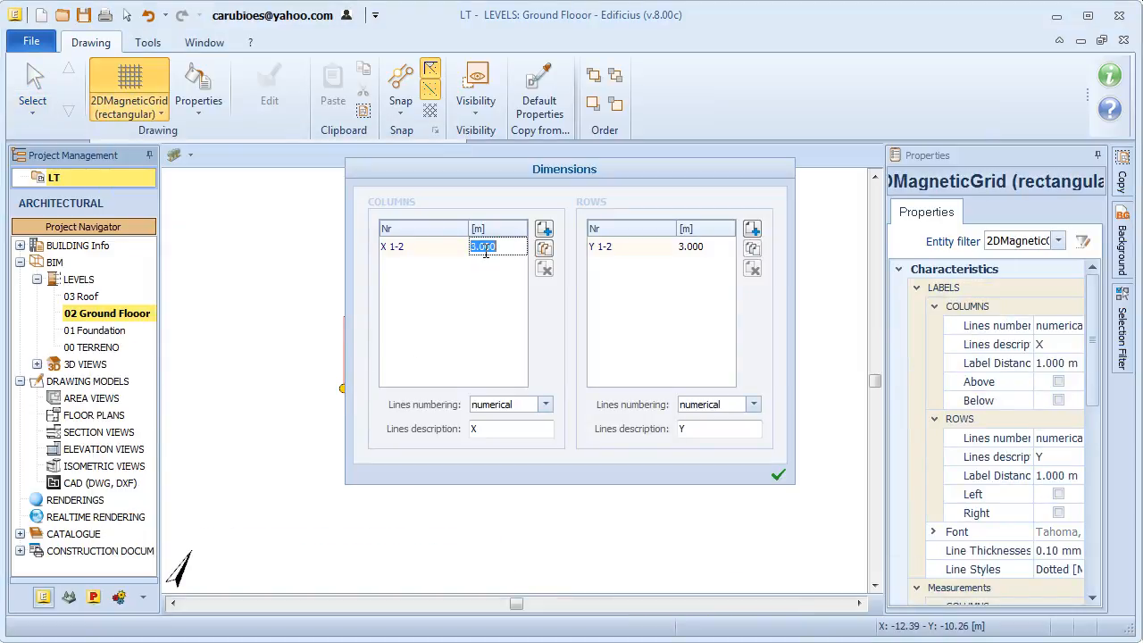
{"action": "type", "text": "8"}
{"action": "left_click", "coordinate": [695, 256]}
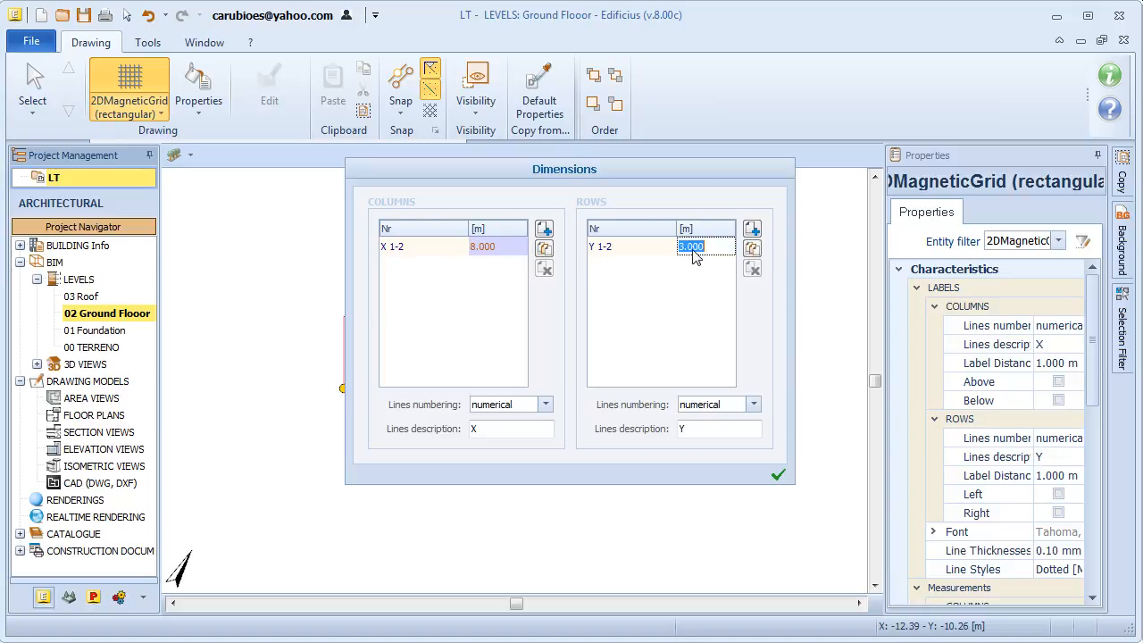
{"action": "type", "text": "11"}
{"action": "left_click", "coordinate": [777, 475]}
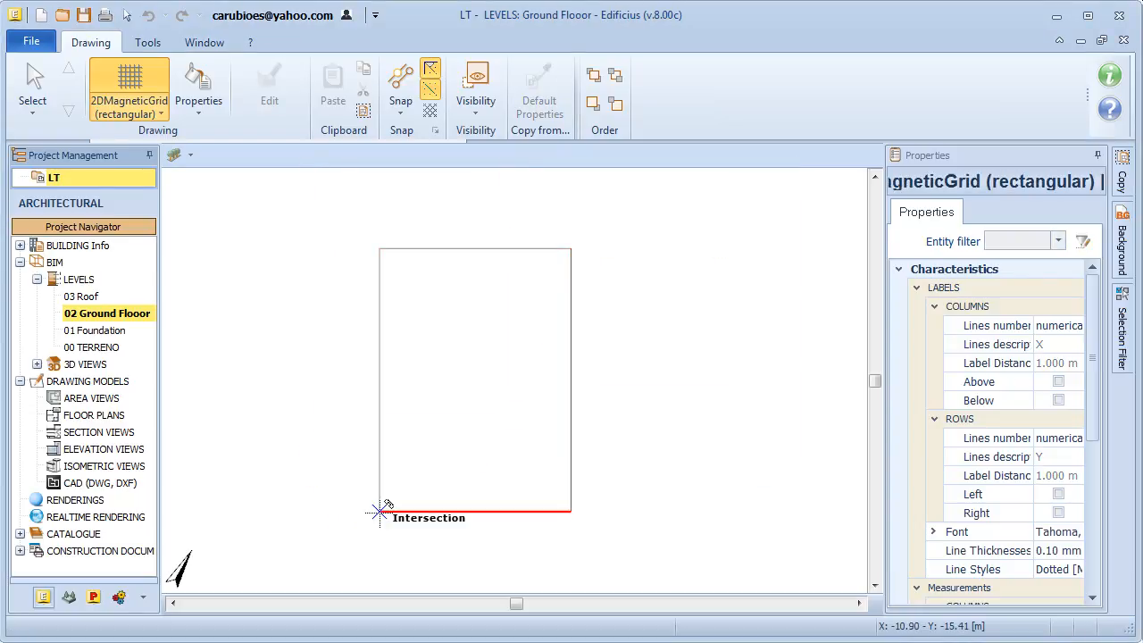
Place a second rectangular magnetic grid, 5 m by 9 m, against the first grid's right edge, slightly below its upper corner.
{"action": "left_click", "coordinate": [503, 341]}
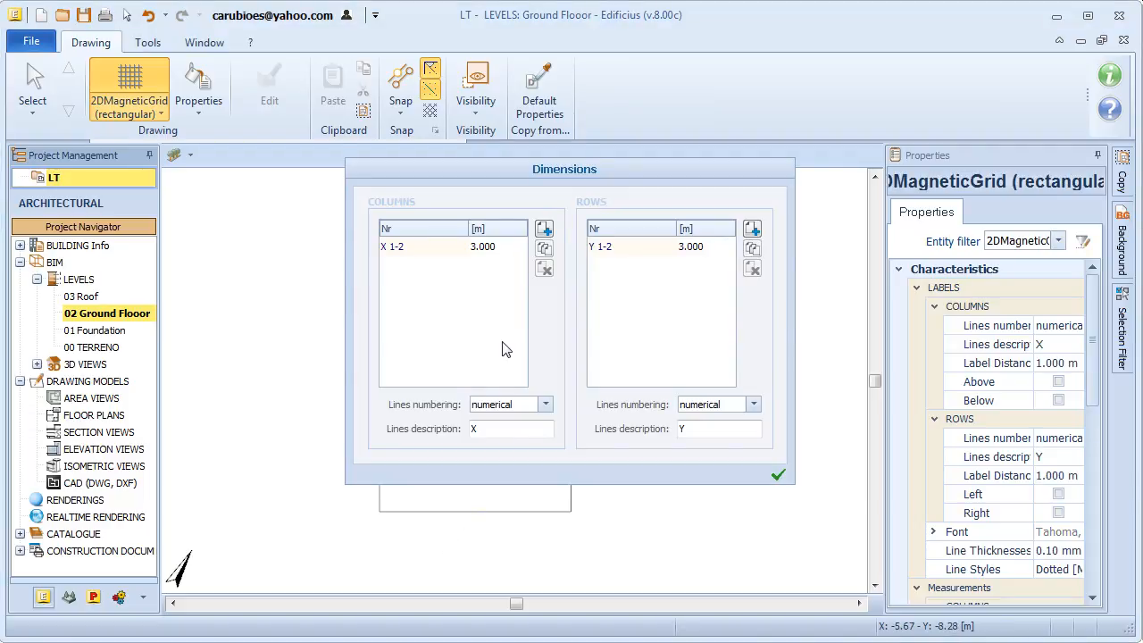
{"action": "left_click", "coordinate": [479, 248]}
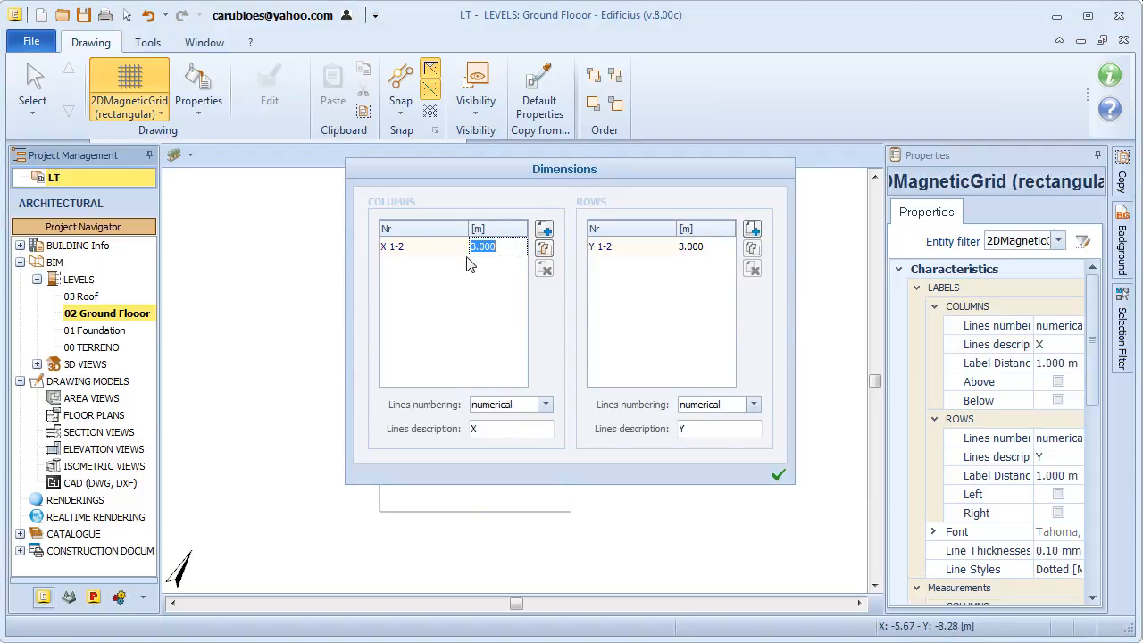
{"action": "type", "text": "5"}
{"action": "left_click", "coordinate": [697, 248]}
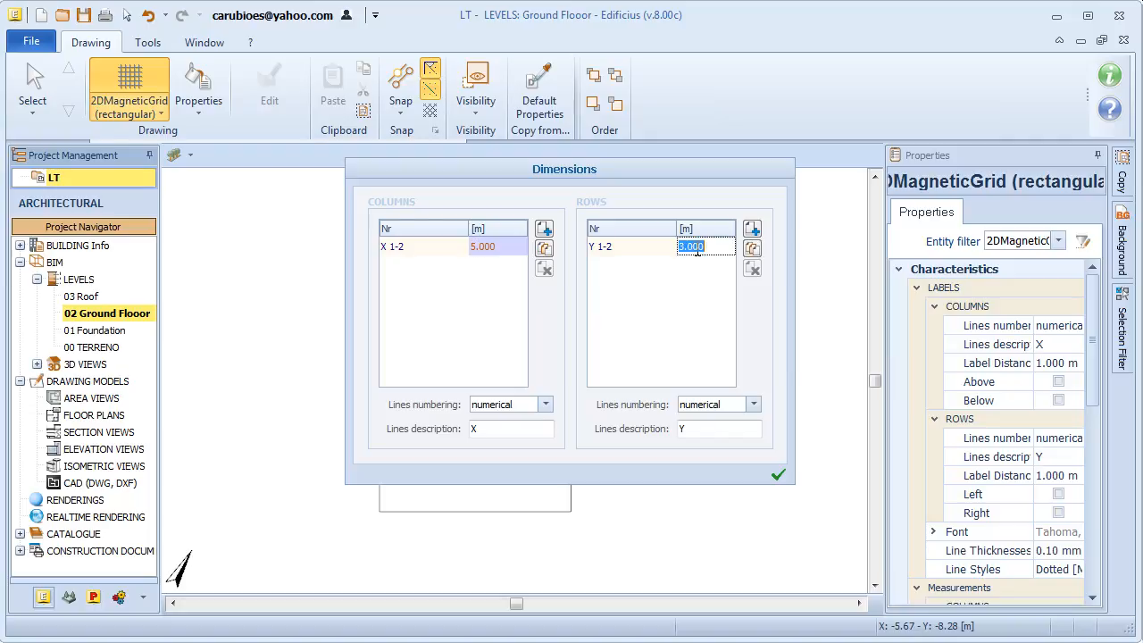
{"action": "type", "text": "9"}
{"action": "left_click", "coordinate": [778, 475]}
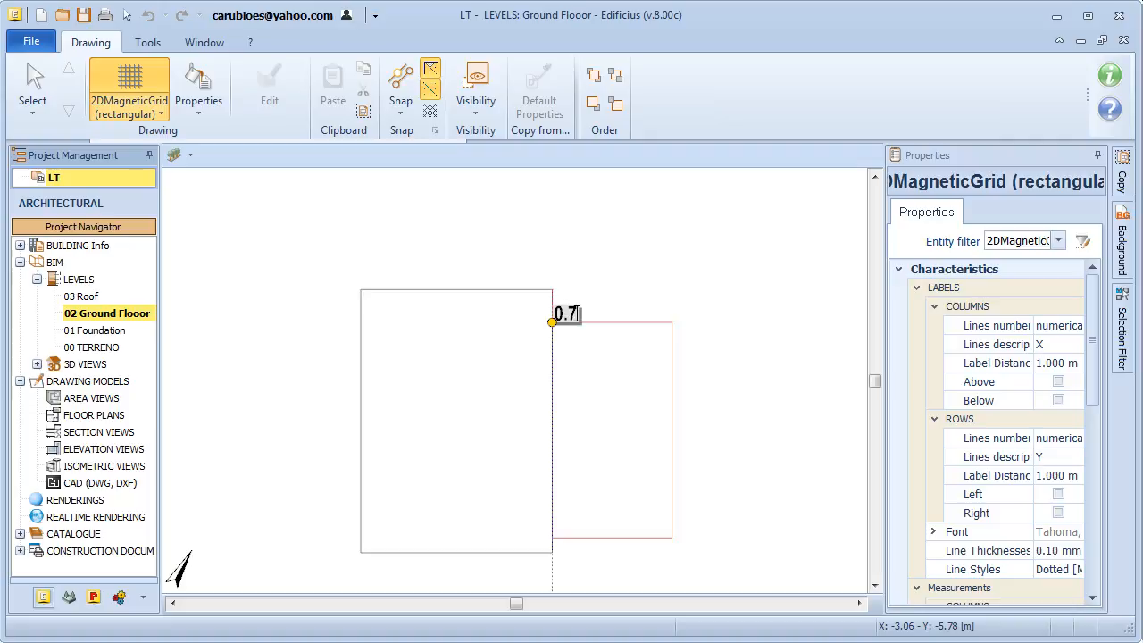
{"action": "left_click", "coordinate": [553, 308]}
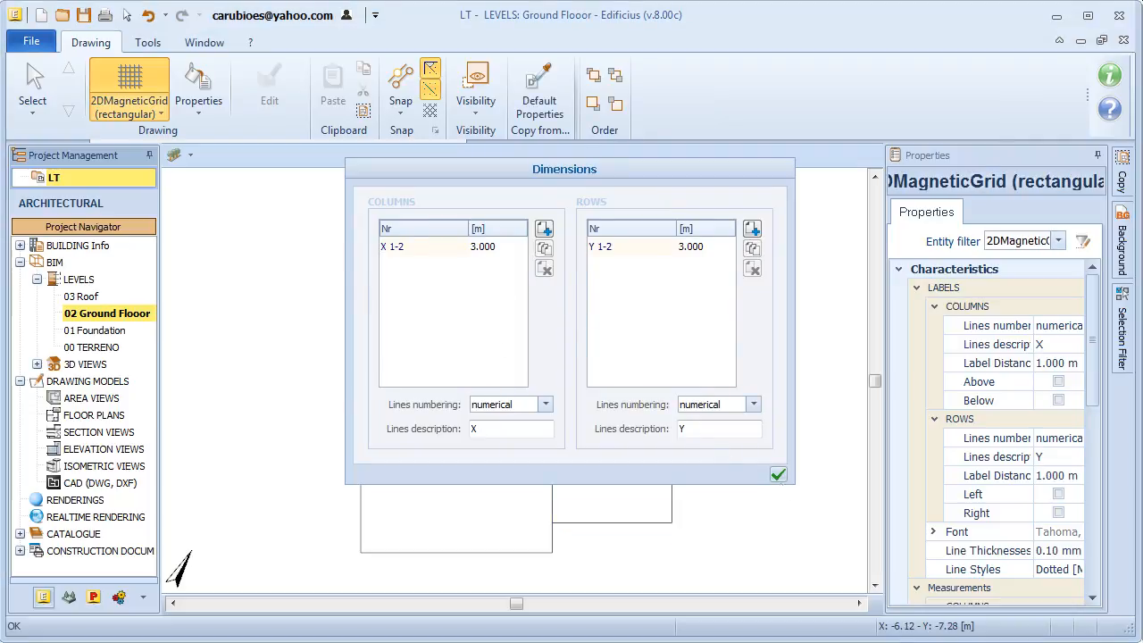
Place a 3 m by 3 m magnetic grid across the first grid's left edge, 5 m below its upper corner and about 1 m inside.
{"action": "left_click", "coordinate": [778, 474]}
{"action": "key", "text": "ctrl"}
{"action": "key", "text": "ctrl"}
{"action": "key", "text": "ctrl"}
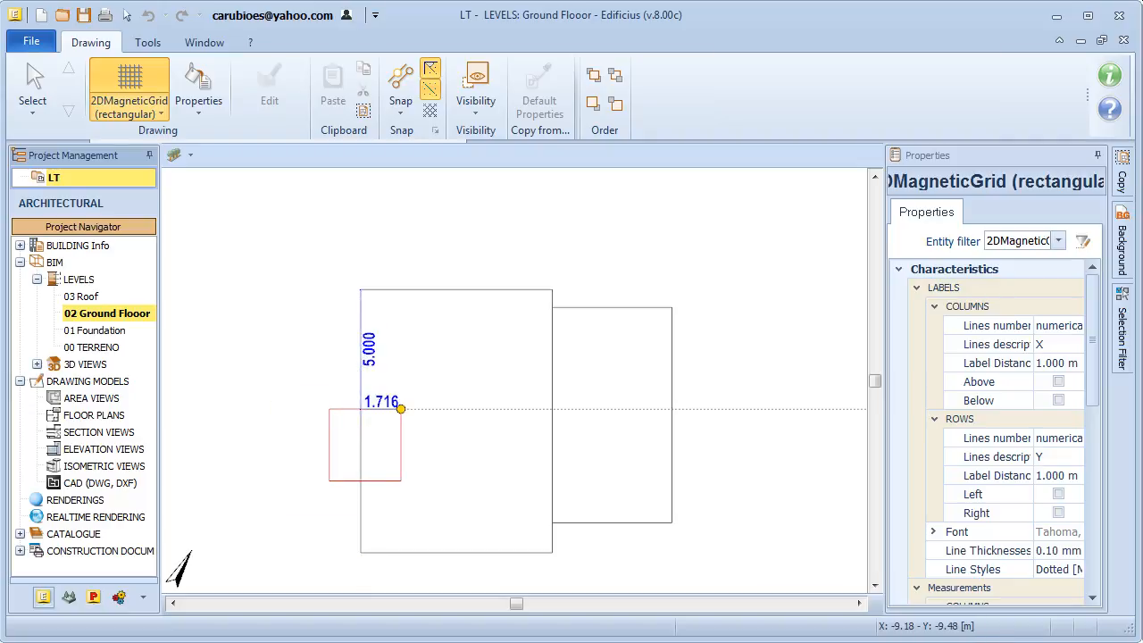
{"action": "left_click", "coordinate": [401, 408]}
{"action": "key", "text": "Escape"}
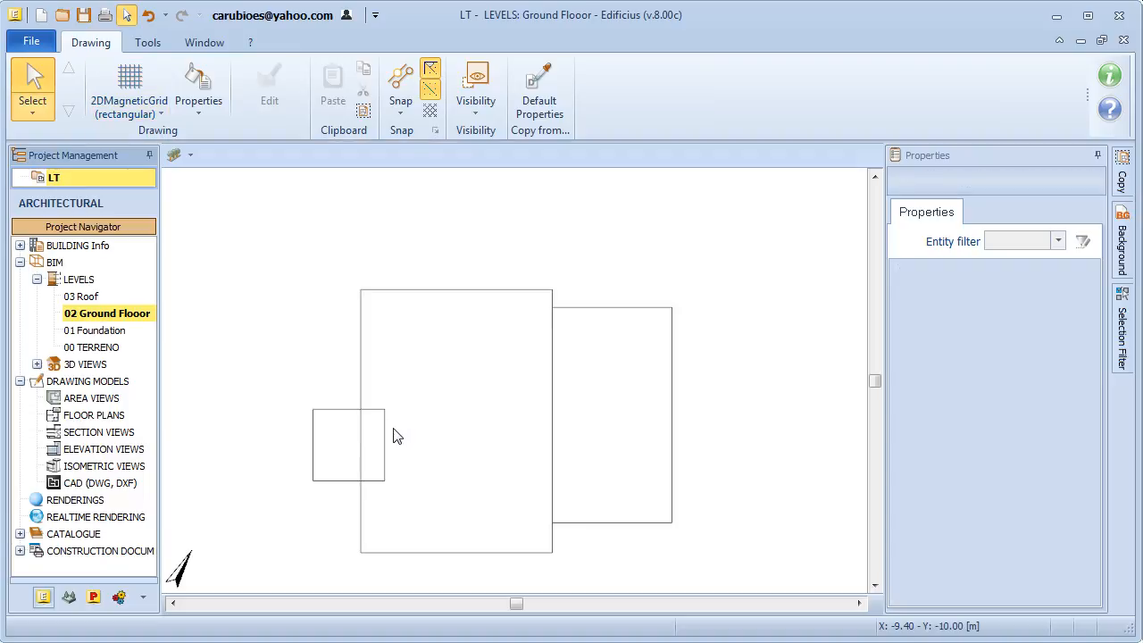
Extend the small 3 m grid with another 3 m column on its left side.
{"action": "left_click", "coordinate": [340, 422]}
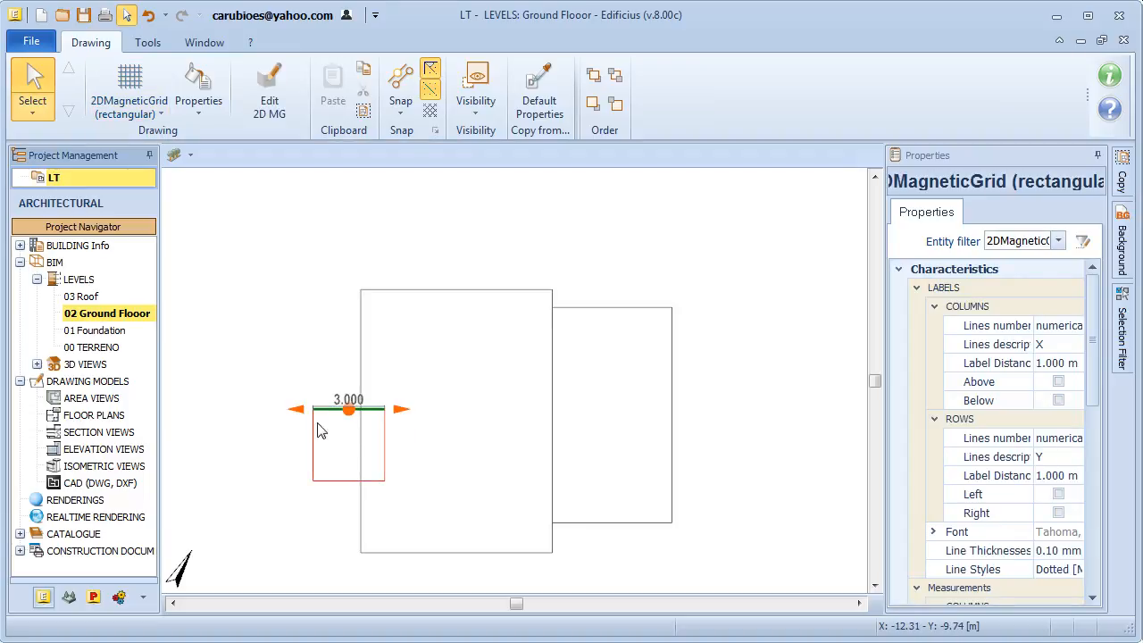
{"action": "left_click", "coordinate": [298, 412]}
{"action": "left_click", "coordinate": [333, 418]}
{"action": "left_click", "coordinate": [268, 498]}
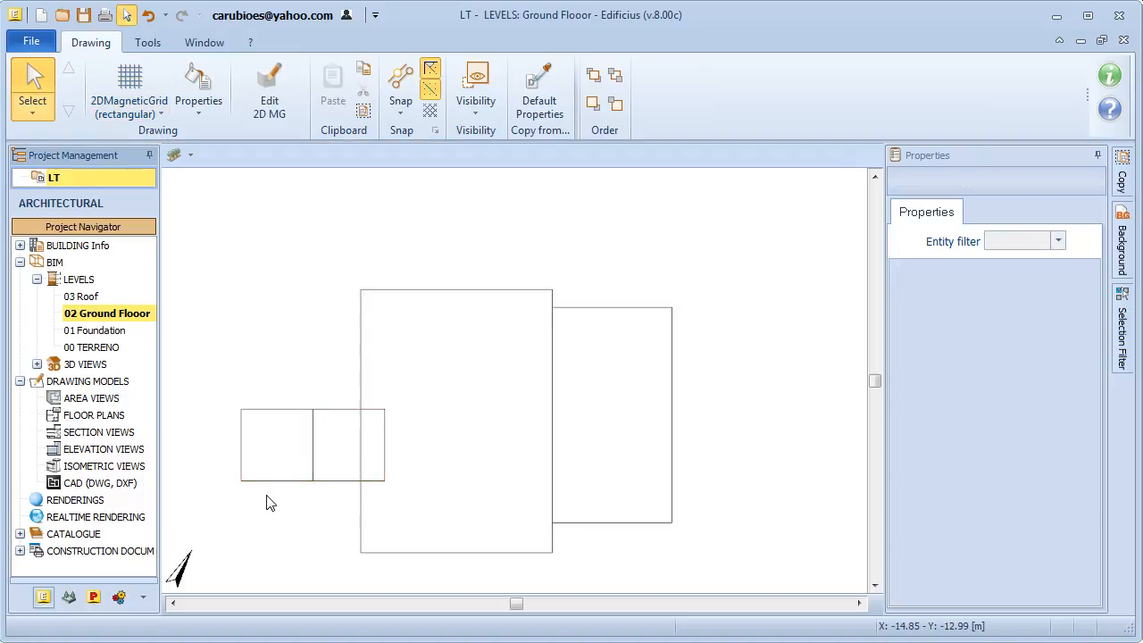
Select all the magnetic grids together and lock them.
{"action": "middle_click_drag", "start_coordinate": [284, 513], "coordinate": [303, 483]}
{"action": "mouse_move", "coordinate": [224, 230]}
{"action": "left_mouse_down"}
{"action": "mouse_move", "coordinate": [492, 414]}
{"action": "mouse_move", "coordinate": [665, 490]}
{"action": "left_mouse_up"}
{"action": "left_click_drag", "start_coordinate": [1088, 407], "coordinate": [1088, 601]}
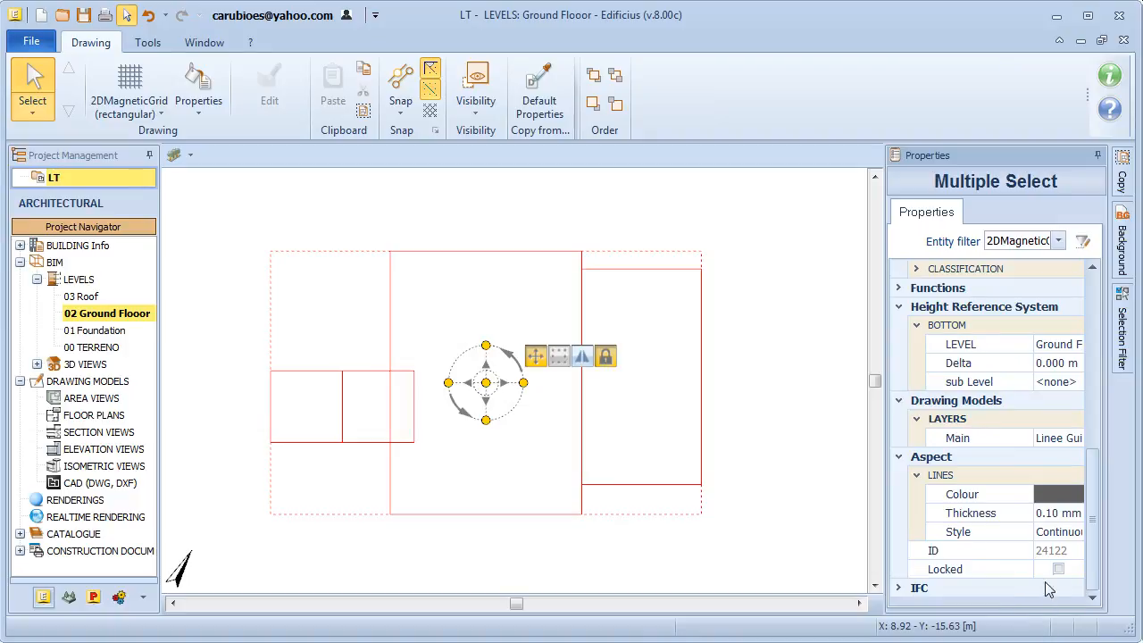
{"action": "left_click", "coordinate": [1060, 570]}
{"action": "left_click", "coordinate": [795, 498]}
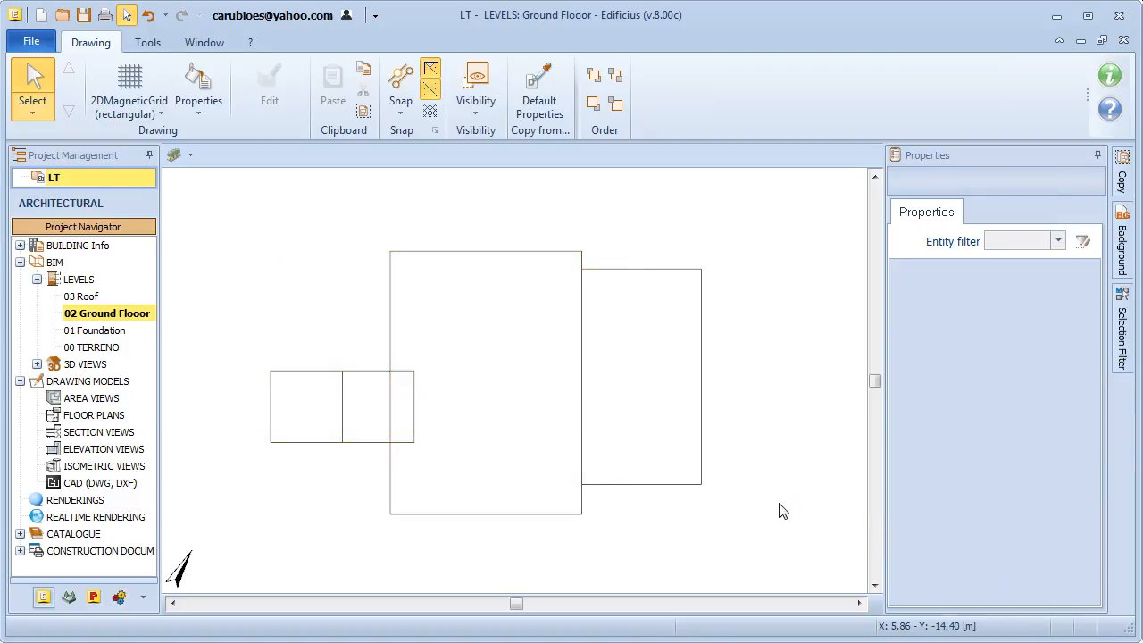
Draw a vertical envelope wall along the full upper edge of the main 8 m grid.
{"action": "scroll", "coordinate": [775, 508], "scroll_direction": "up", "scroll_amount": 2}
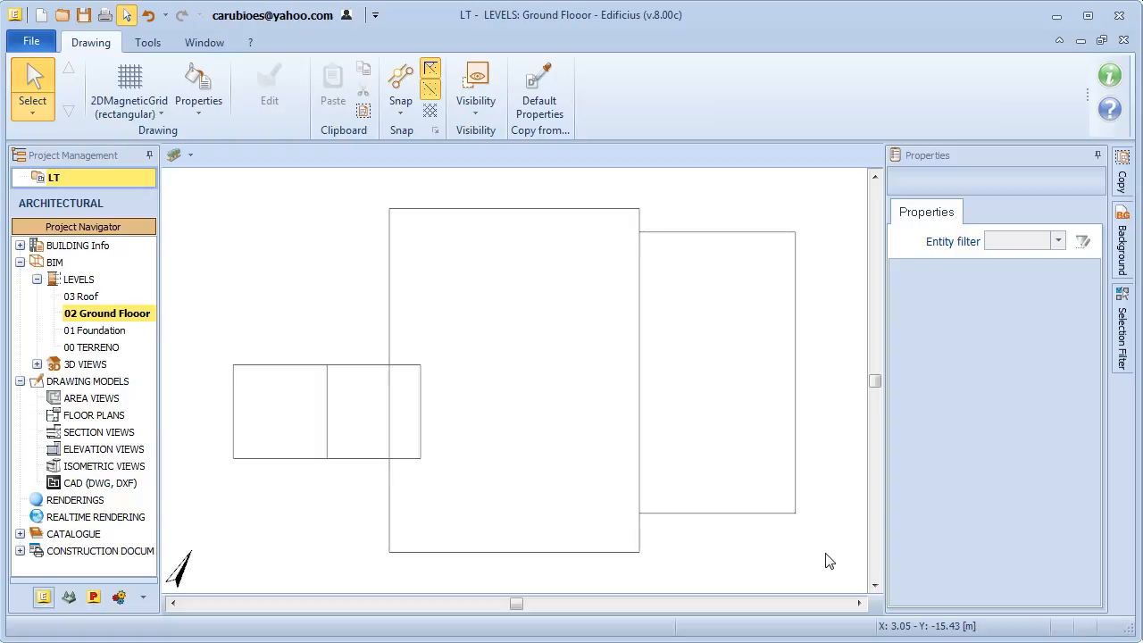
{"action": "left_click", "coordinate": [161, 114]}
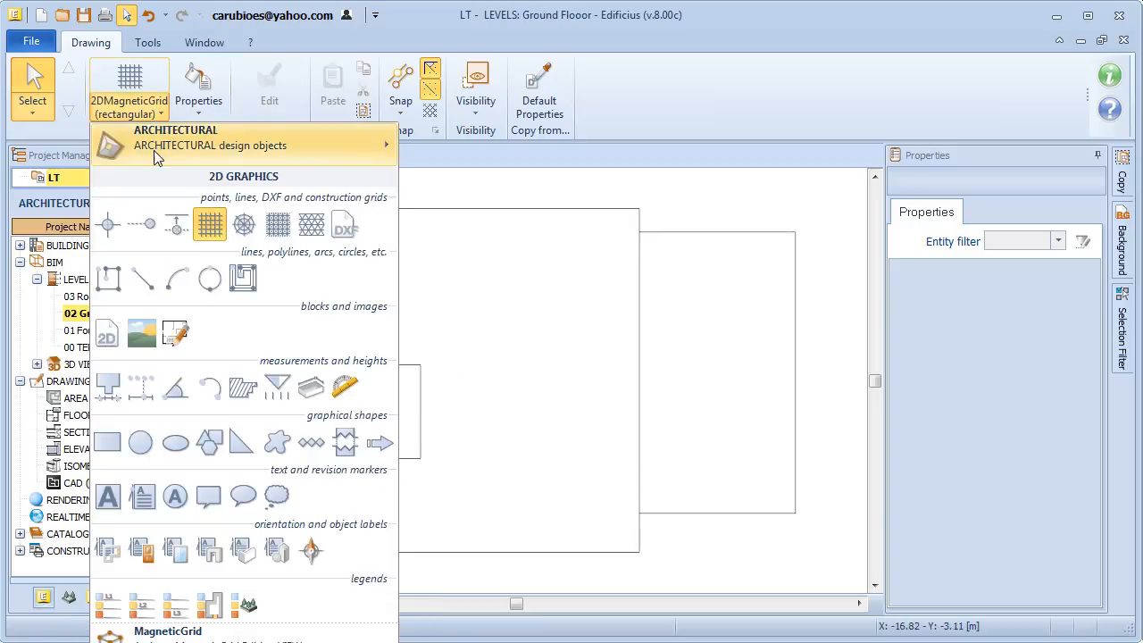
{"action": "mouse_move", "coordinate": [158, 150]}
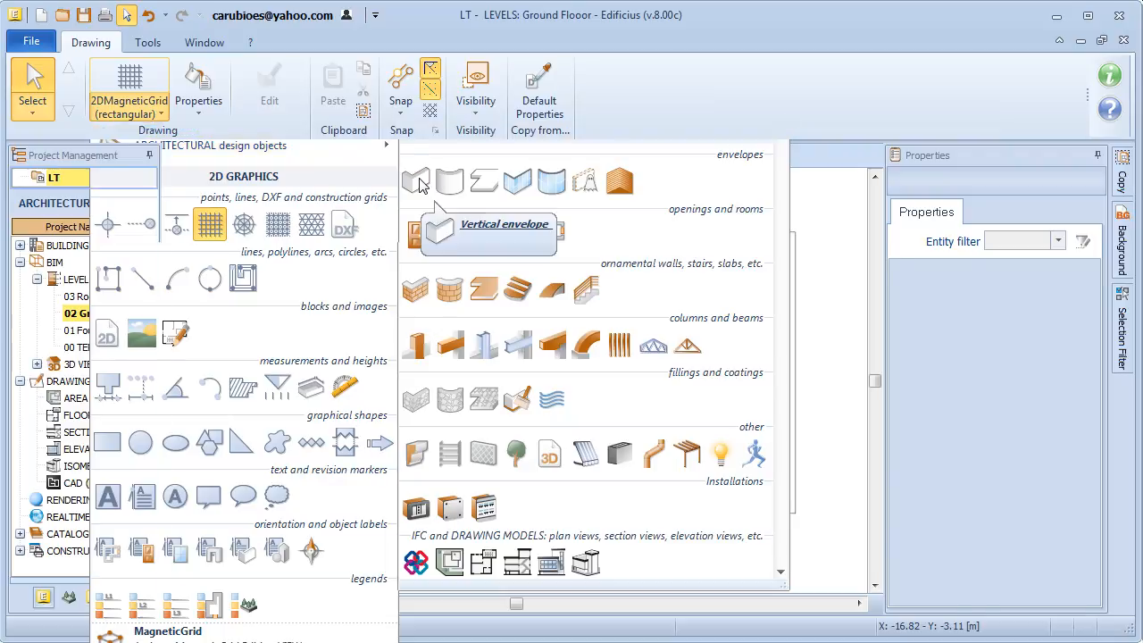
{"action": "left_click", "coordinate": [418, 182]}
{"action": "left_click", "coordinate": [389, 208]}
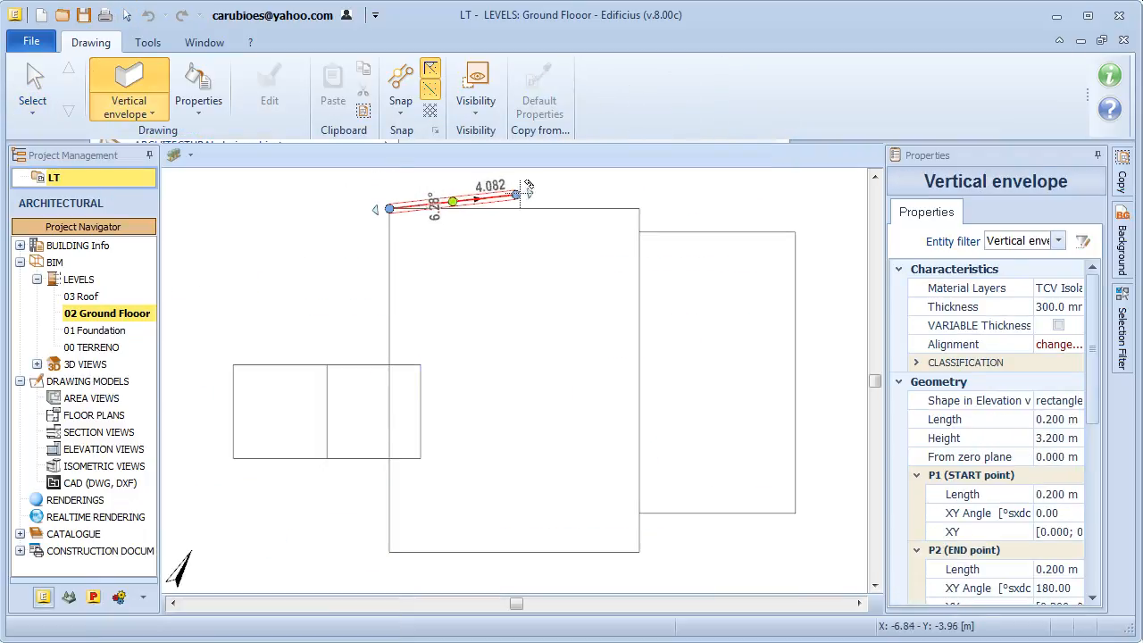
{"action": "left_click", "coordinate": [639, 208]}
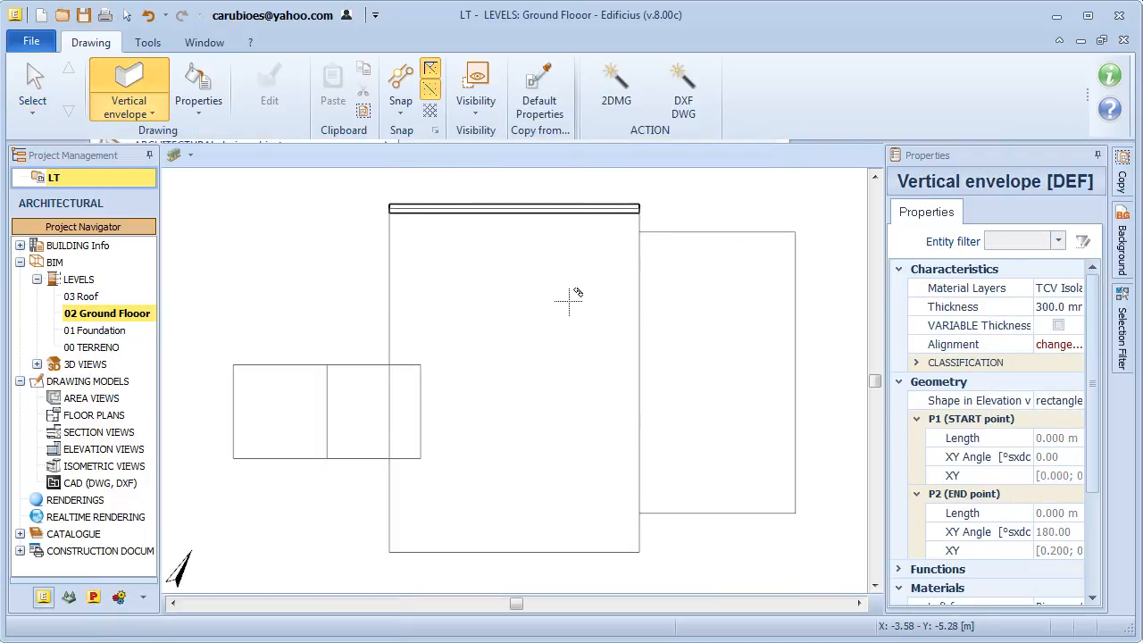
Generate vertical envelopes automatically along all the magnetic grid lines, accepting the centred anchor point.
{"action": "left_click", "coordinate": [620, 105]}
{"action": "left_click", "coordinate": [187, 185]}
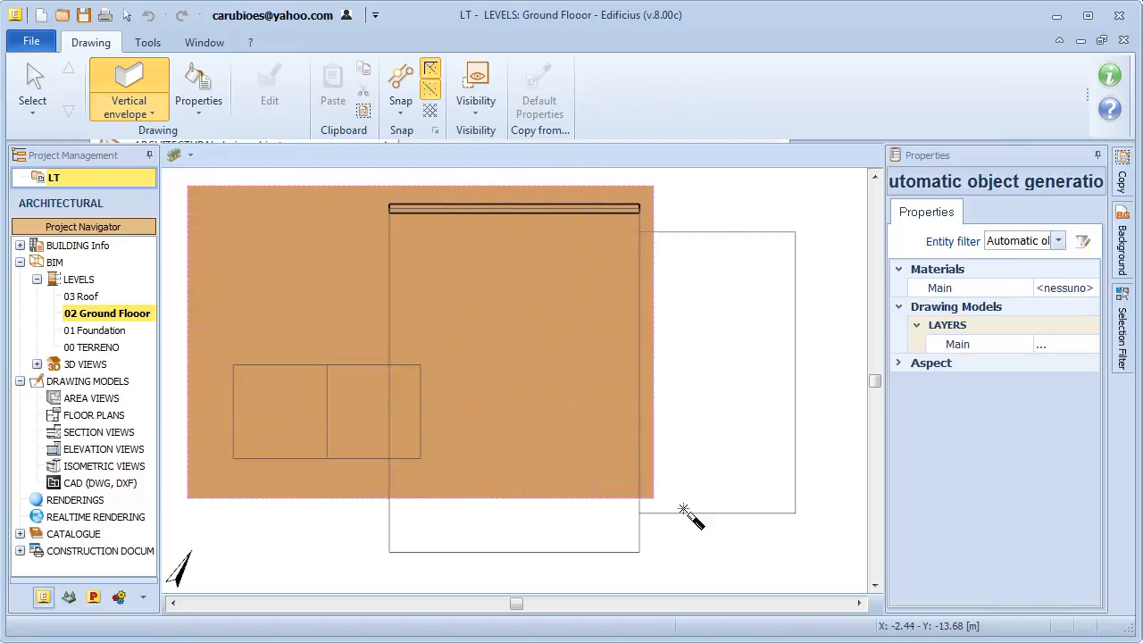
{"action": "left_click", "coordinate": [842, 567]}
{"action": "scroll", "coordinate": [518, 376], "scroll_direction": "down", "scroll_amount": 1}
{"action": "middle_click_drag", "start_coordinate": [606, 388], "coordinate": [489, 401]}
{"action": "scroll", "coordinate": [488, 400], "scroll_direction": "up", "scroll_amount": 2}
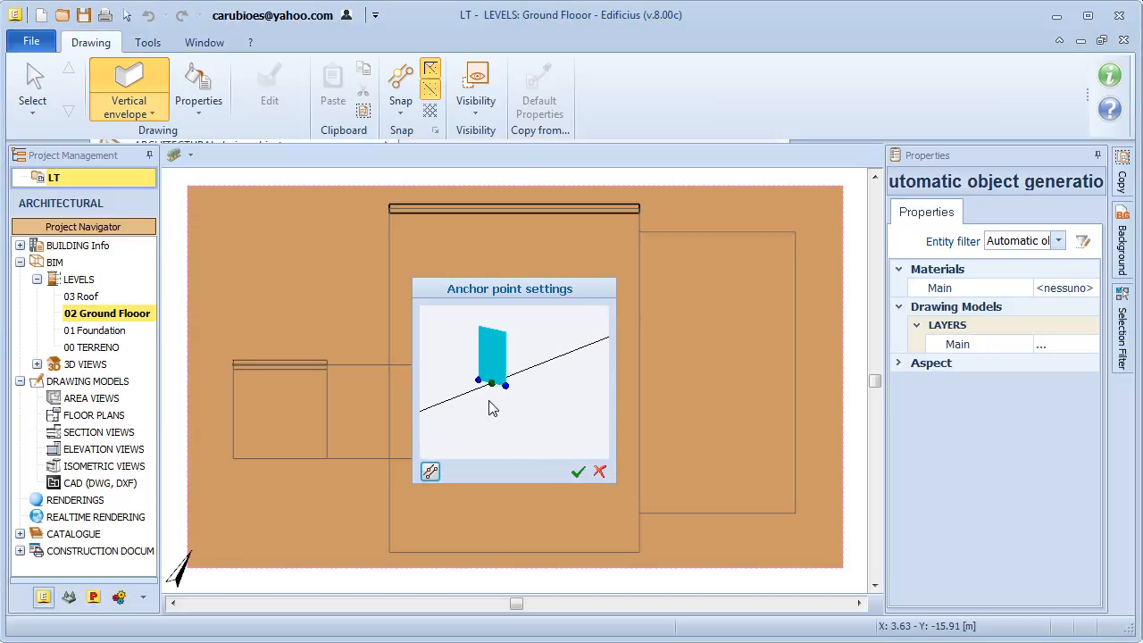
{"action": "left_click", "coordinate": [578, 471]}
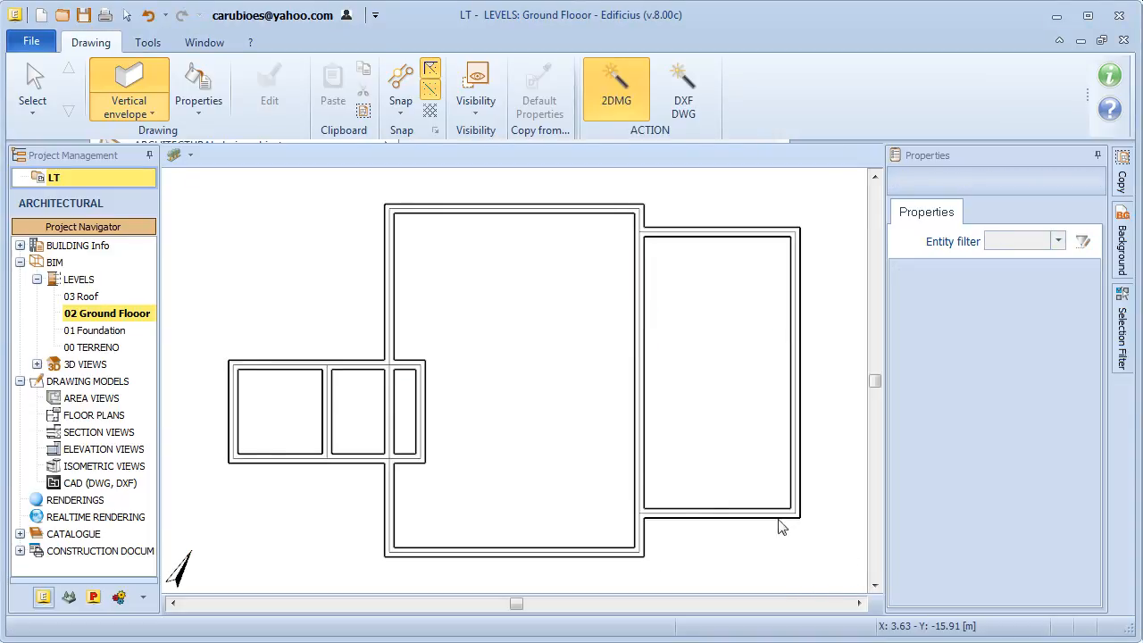
Delete the two inner cross walls that divide the small room on the left.
{"action": "key", "text": "Escape"}
{"action": "left_click_drag", "start_coordinate": [408, 390], "coordinate": [306, 421]}
{"action": "key", "text": "Delete"}
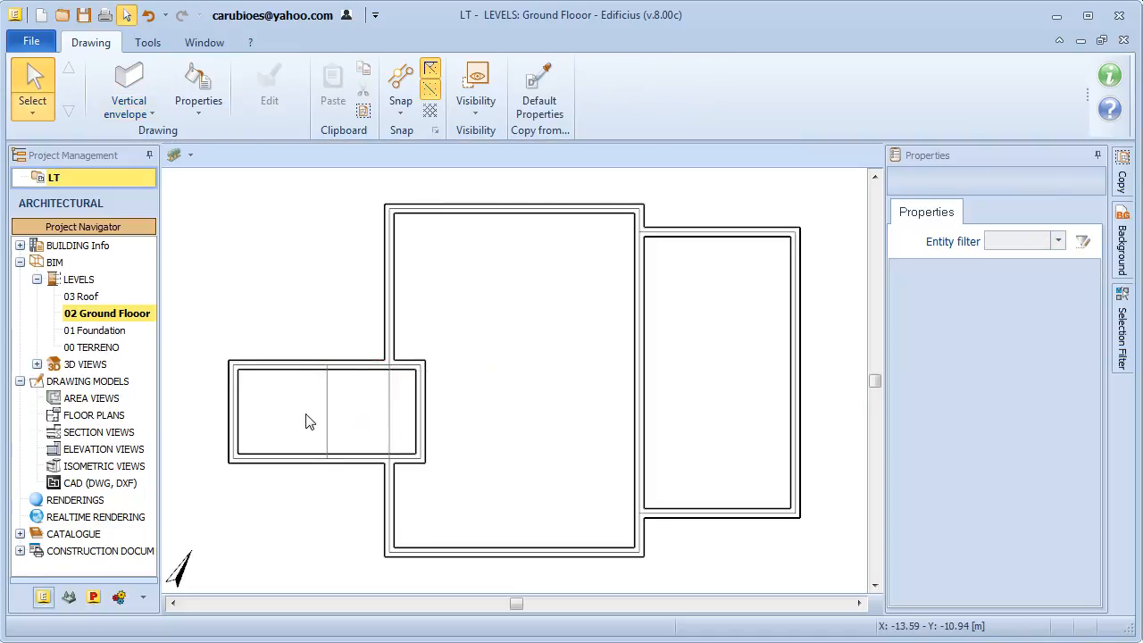
Stretch the small room's short upper wall segment inside the main block horizontally to the outer wall of the right-hand block.
{"action": "left_click", "coordinate": [411, 368]}
{"action": "left_click", "coordinate": [460, 368]}
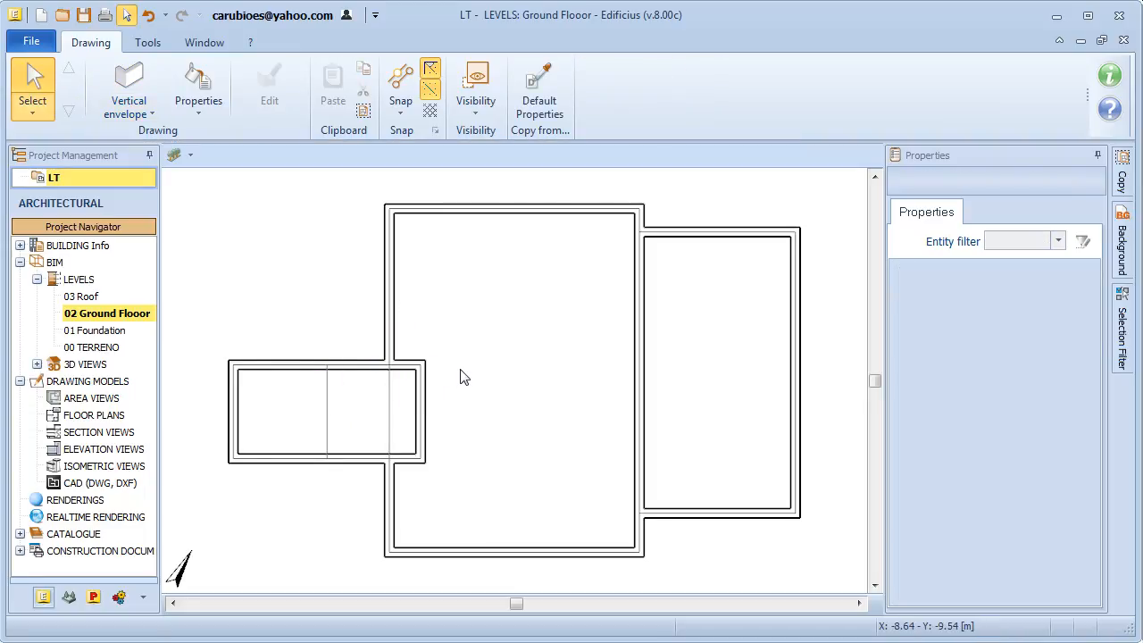
{"action": "left_click", "coordinate": [400, 366]}
{"action": "left_click", "coordinate": [421, 364]}
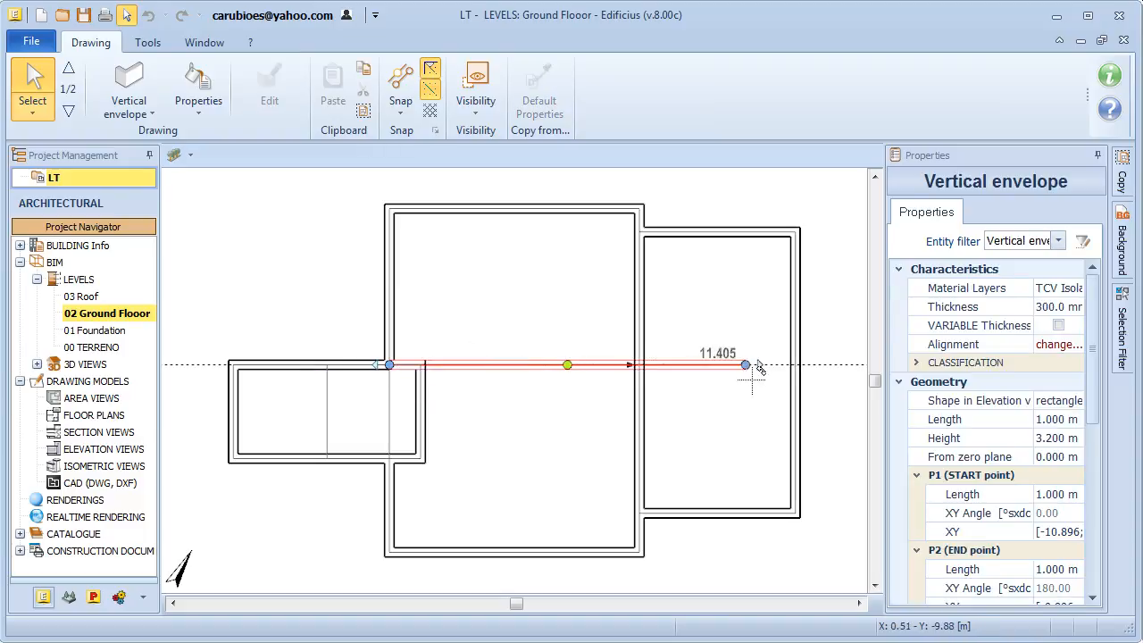
{"action": "left_click", "coordinate": [796, 364]}
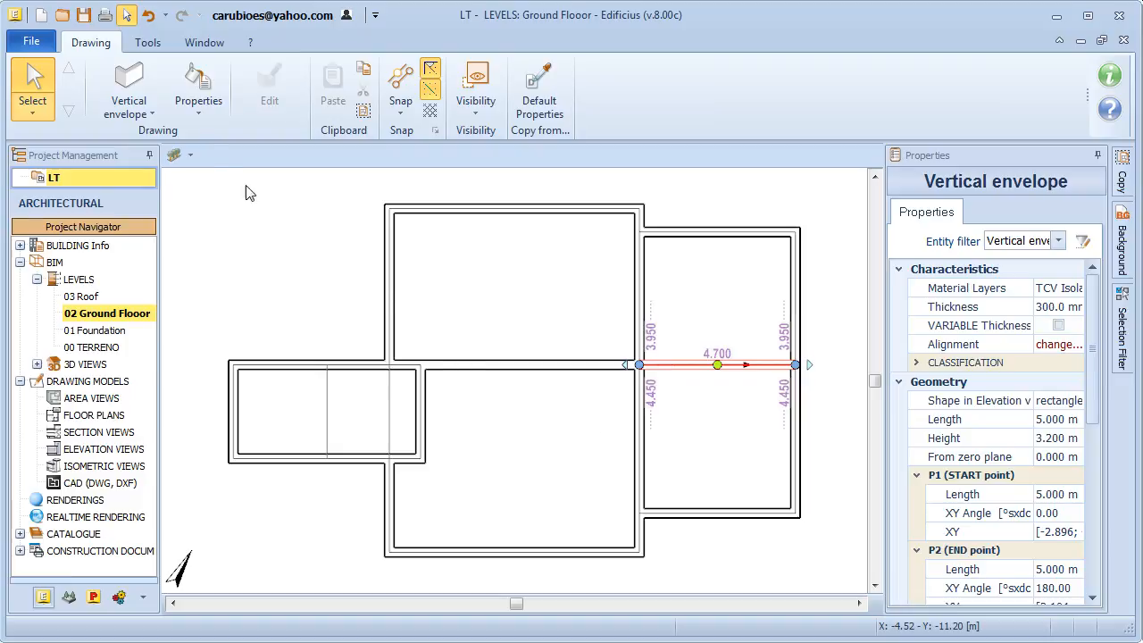
Set the thickness of new vertical envelopes to 100 mm.
{"action": "left_click", "coordinate": [141, 83]}
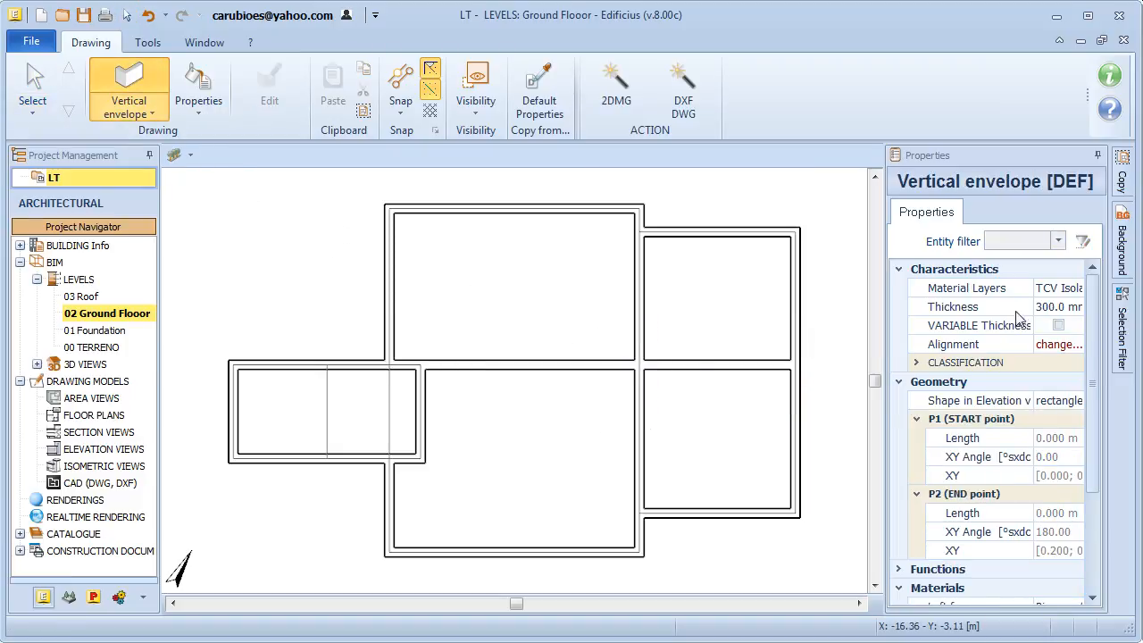
{"action": "left_click", "coordinate": [1044, 308]}
{"action": "left_click", "coordinate": [1045, 308]}
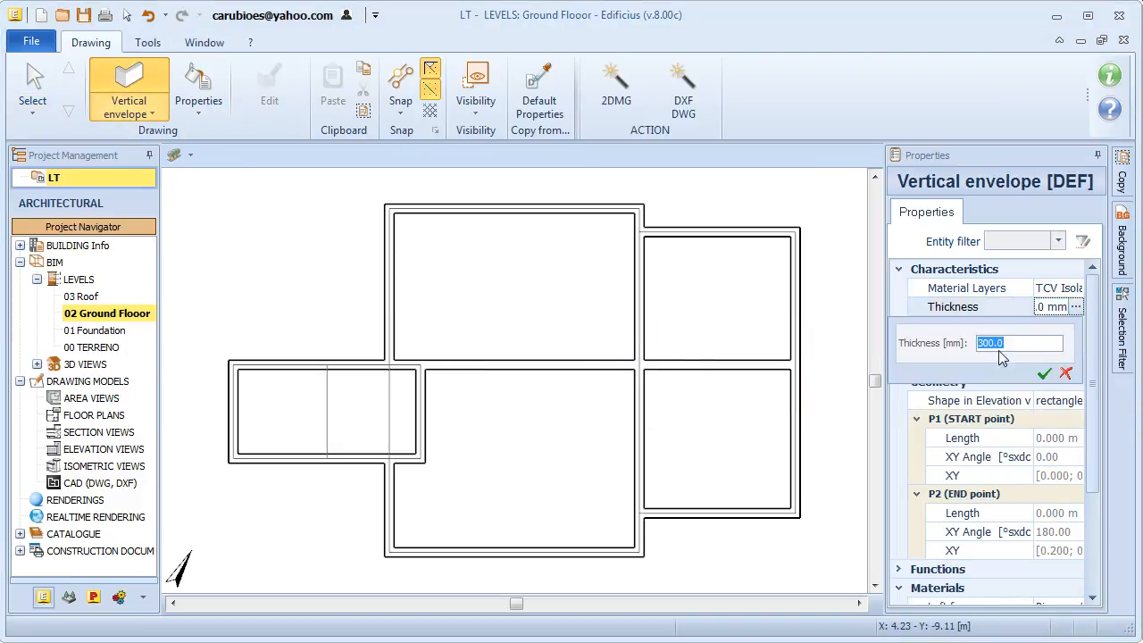
{"action": "type", "text": "100"}
{"action": "left_click", "coordinate": [1044, 373]}
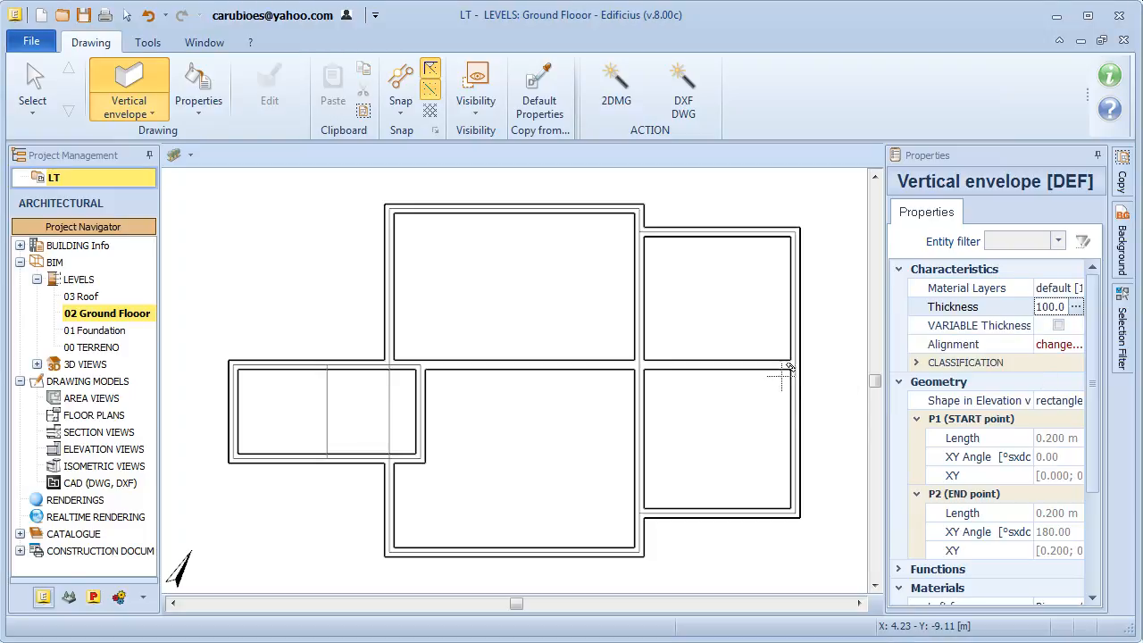
Draw a vertical partition through the main block down to its lower wall, starting 1.8 m from the upper-right inner corner.
{"action": "scroll", "coordinate": [613, 217], "scroll_direction": "up", "scroll_amount": 5}
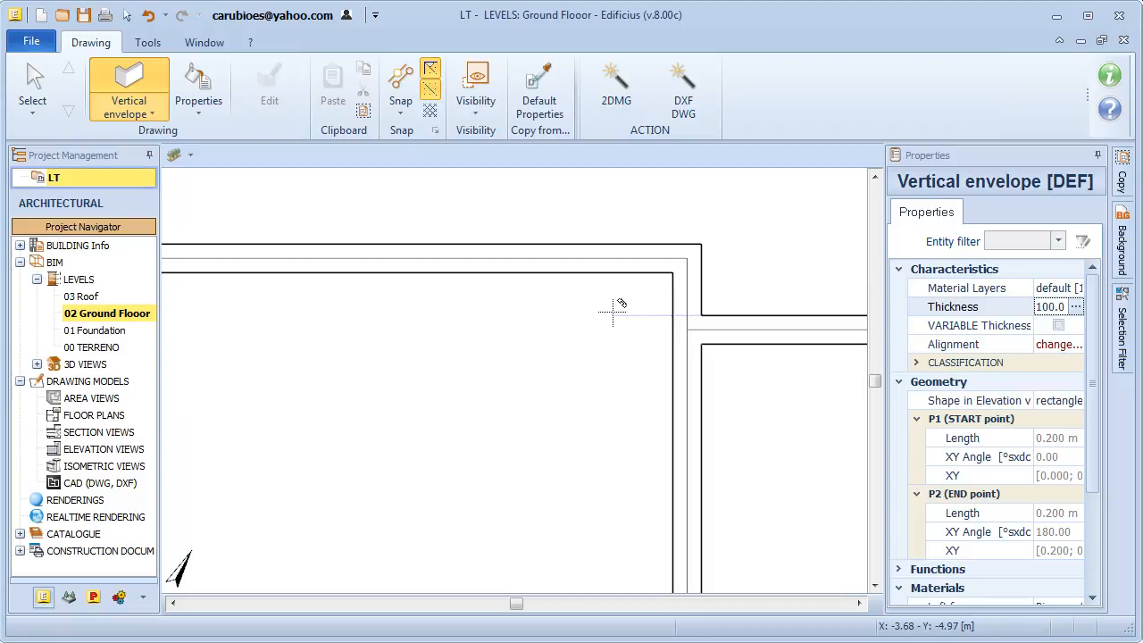
{"action": "left_click", "coordinate": [675, 267]}
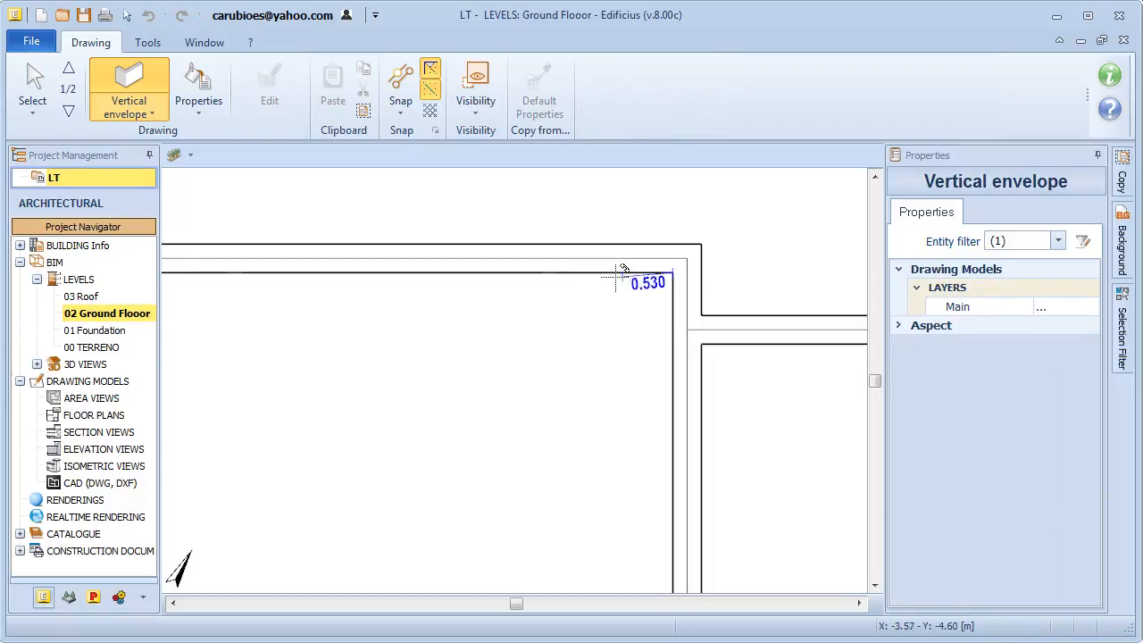
{"action": "type", "text": "180"}
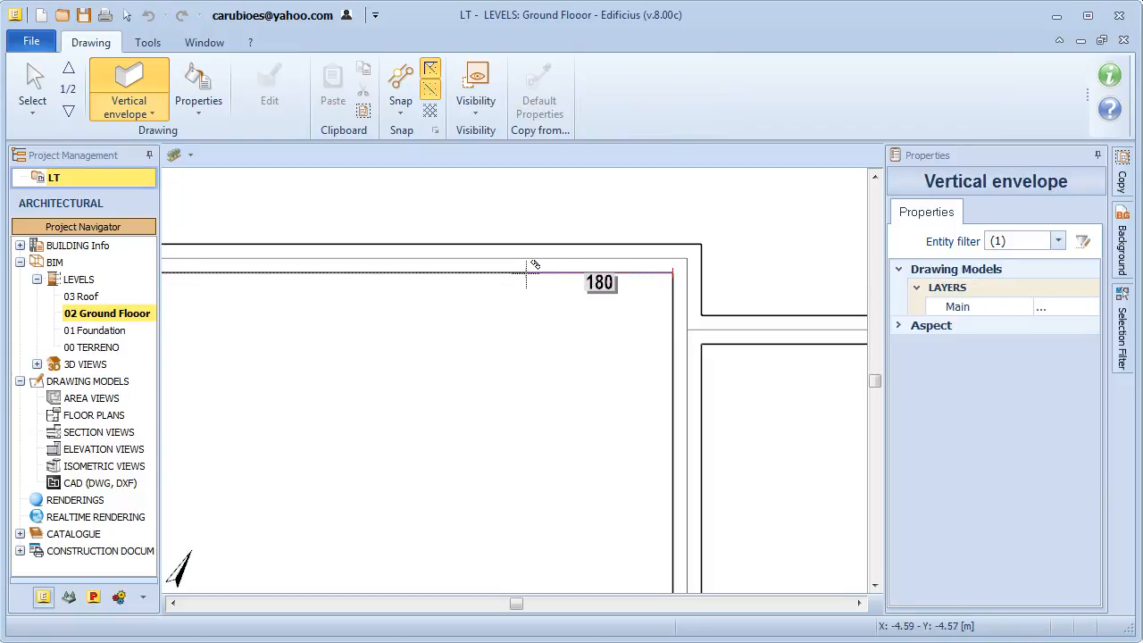
{"action": "key", "text": "BackSpace"}
{"action": "key", "text": "BackSpace"}
{"action": "type", "text": ".8"}
{"action": "key", "text": "Return"}
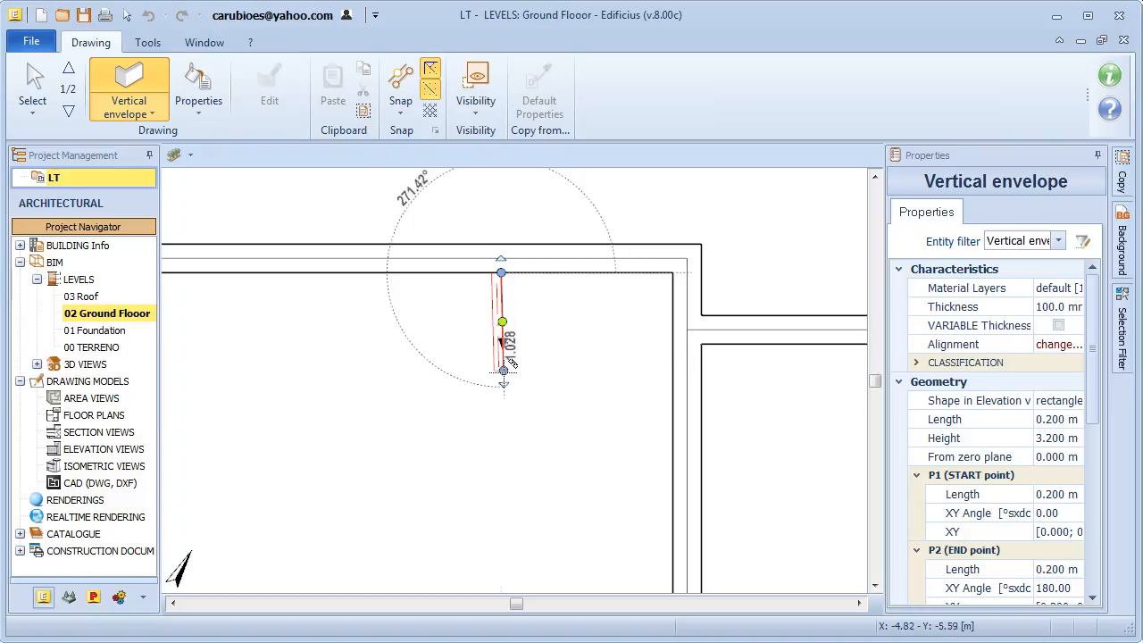
{"action": "scroll", "coordinate": [505, 359], "scroll_direction": "down", "scroll_amount": 5}
{"action": "scroll", "coordinate": [503, 420], "scroll_direction": "up", "scroll_amount": 3}
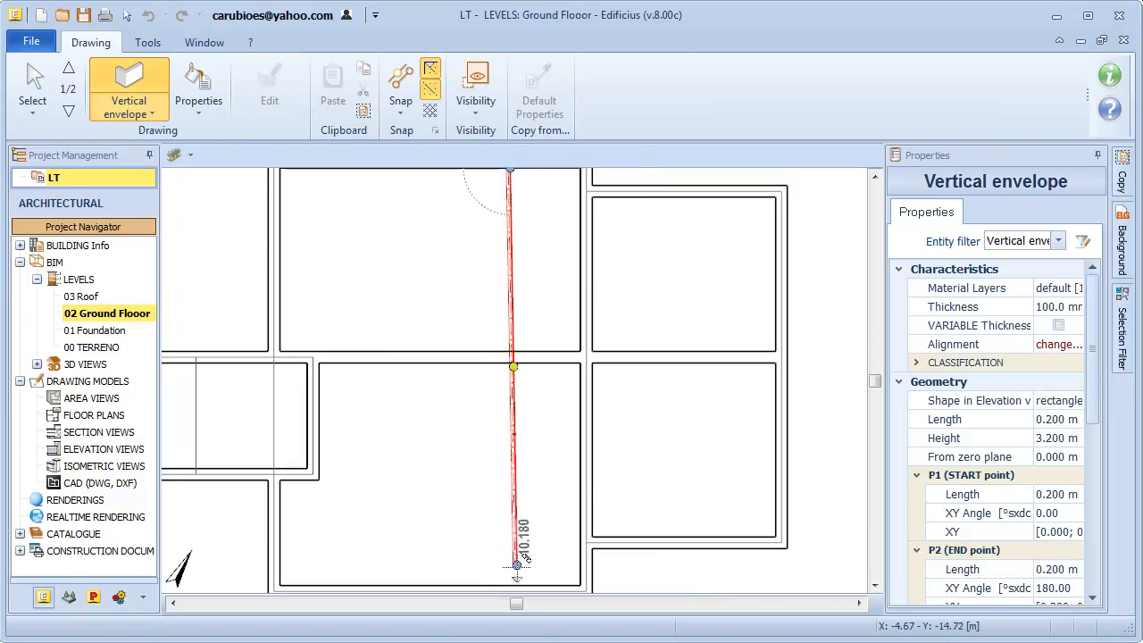
{"action": "key", "text": "Escape"}
Draw a horizontal partition about 5.05 m long leftward from the main block's right-hand wall, just below the middle wall.
{"action": "scroll", "coordinate": [604, 474], "scroll_direction": "down", "scroll_amount": 3}
{"action": "scroll", "coordinate": [609, 404], "scroll_direction": "up", "scroll_amount": 3}
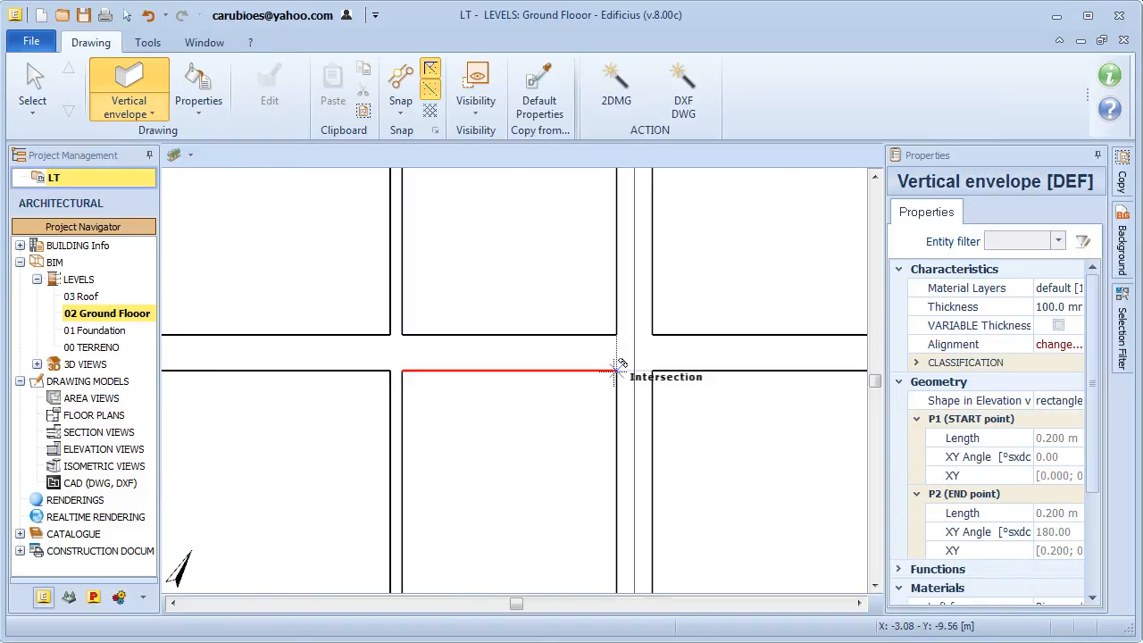
{"action": "left_click", "coordinate": [616, 370]}
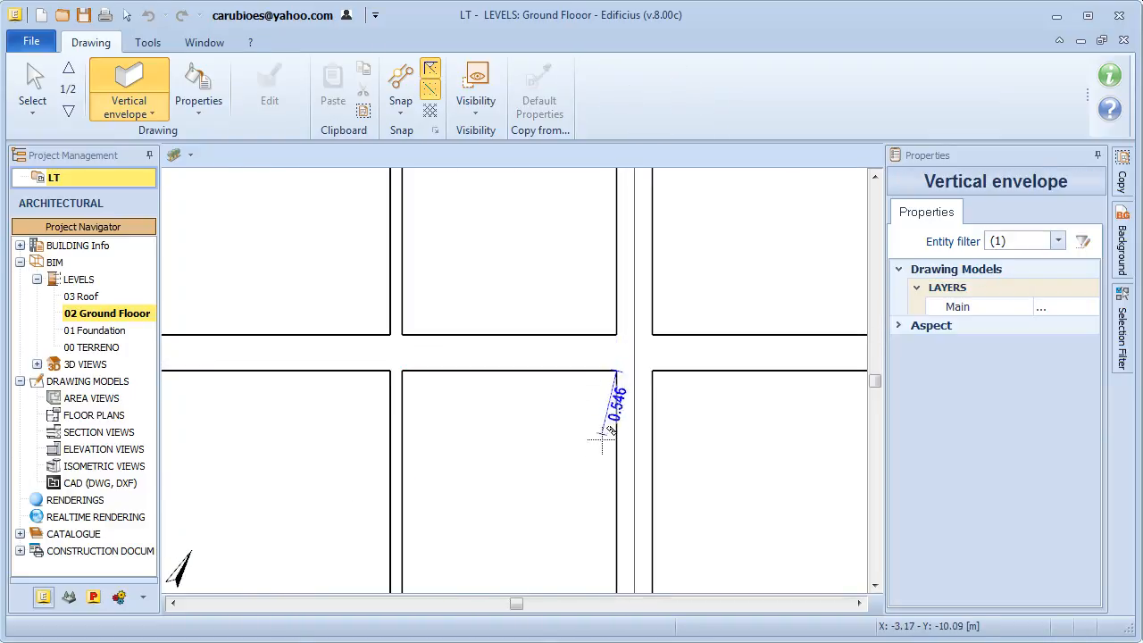
{"action": "left_click", "coordinate": [623, 527]}
{"action": "scroll", "coordinate": [622, 527], "scroll_direction": "down", "scroll_amount": 5}
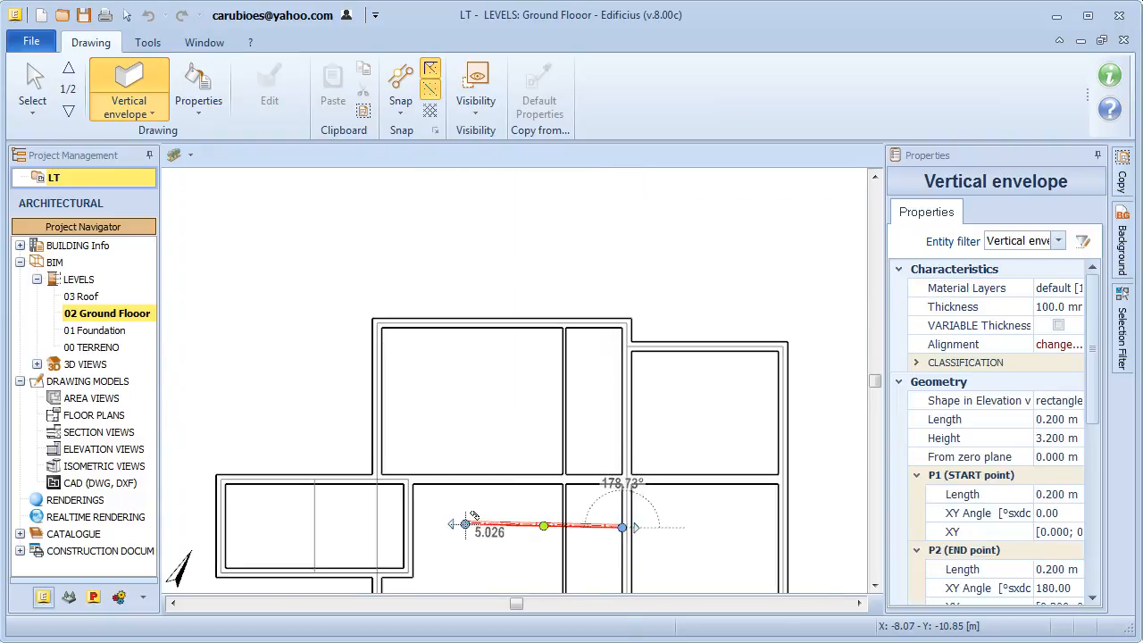
{"action": "middle_click_drag", "start_coordinate": [473, 518], "coordinate": [462, 453]}
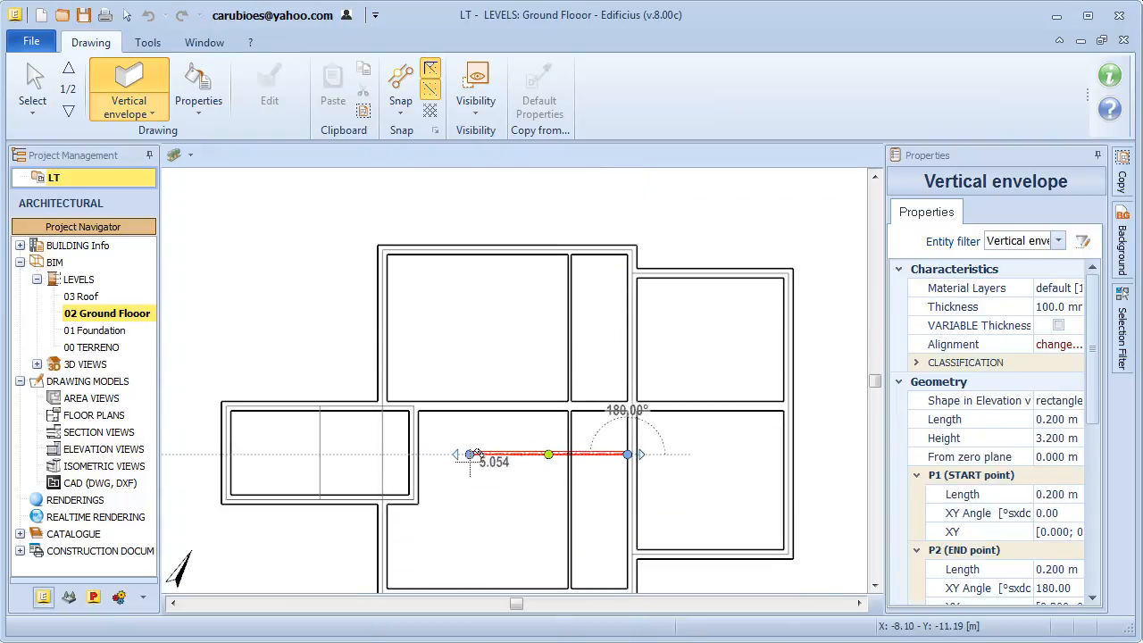
{"action": "left_click", "coordinate": [473, 455]}
Draw an L-shaped partition from the small left room's right wall, running horizontally and turning up past the middle wall.
{"action": "left_click", "coordinate": [420, 481]}
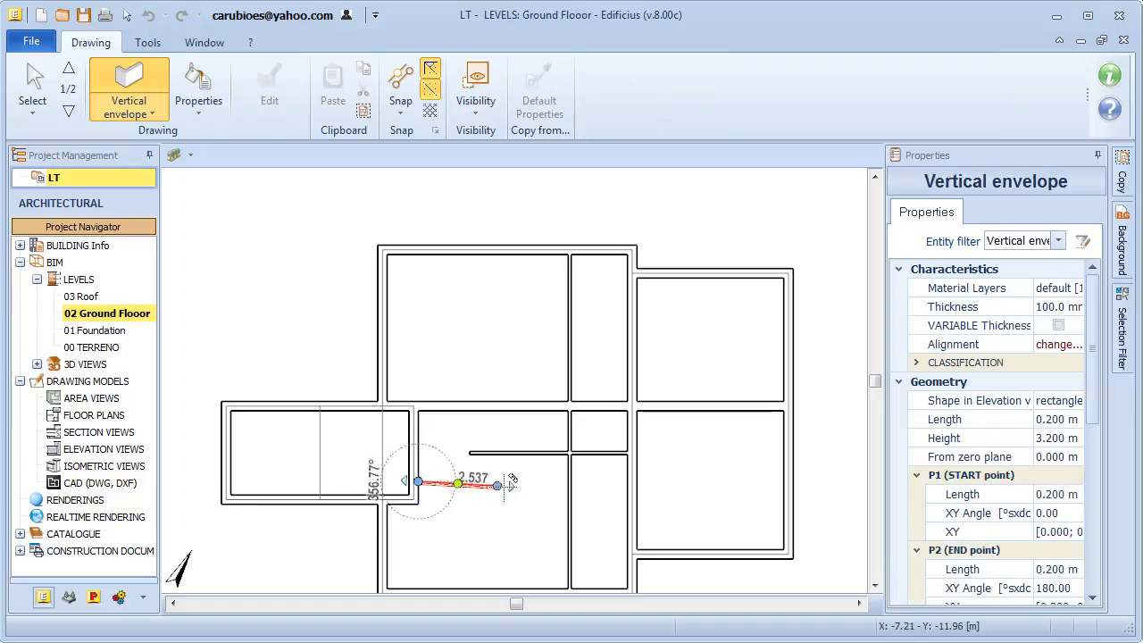
{"action": "left_click", "coordinate": [518, 483]}
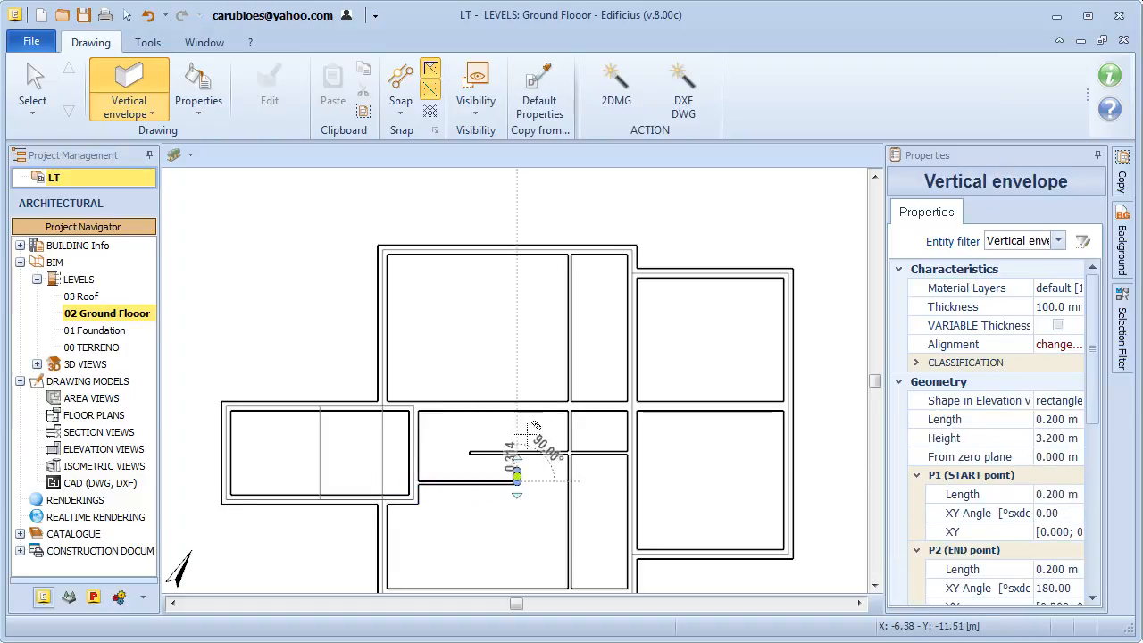
{"action": "left_click", "coordinate": [518, 374]}
Draw a horizontal partition across the narrow strip above the middle wall, between the vertical partition and the right-hand wall.
{"action": "scroll", "coordinate": [528, 523], "scroll_direction": "up", "scroll_amount": 3}
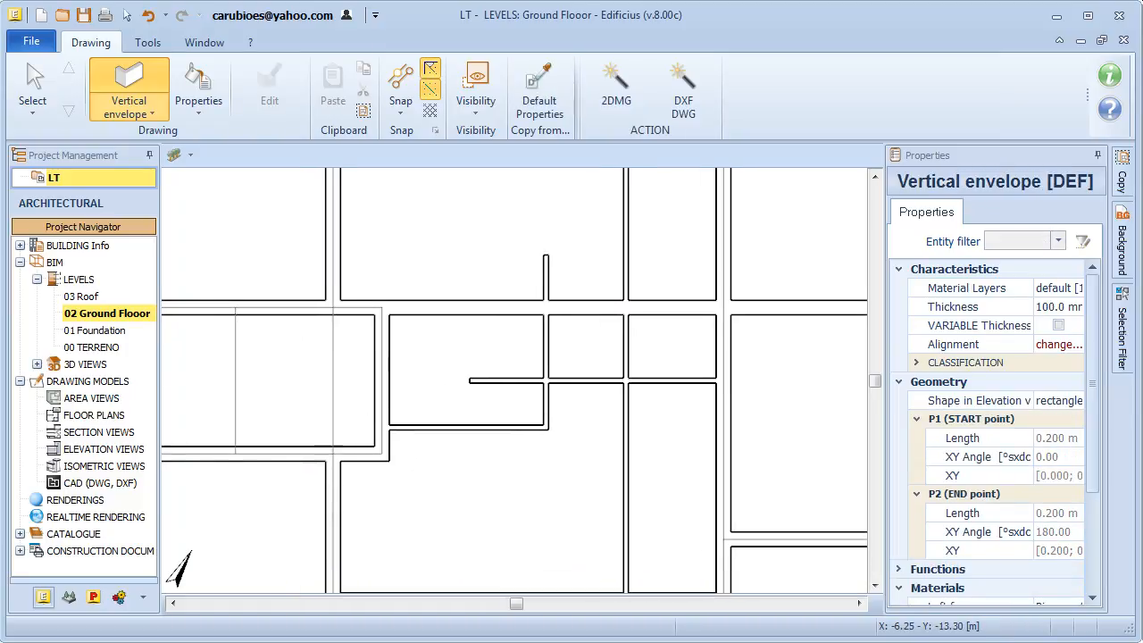
{"action": "left_click", "coordinate": [618, 212]}
{"action": "left_click", "coordinate": [709, 212]}
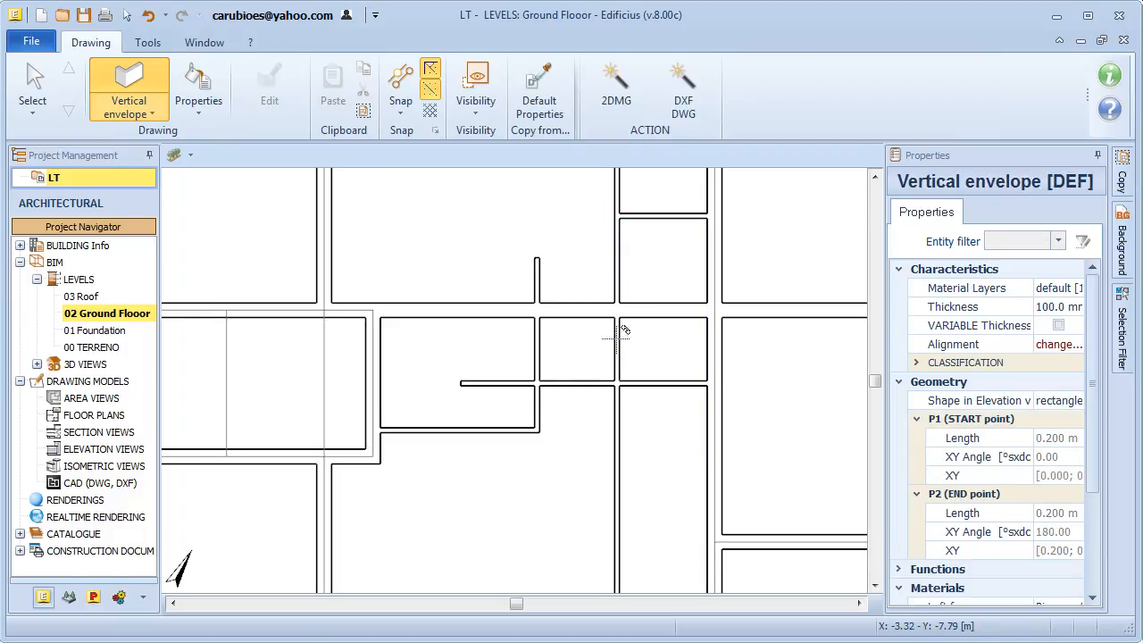
{"action": "key", "text": "Escape"}
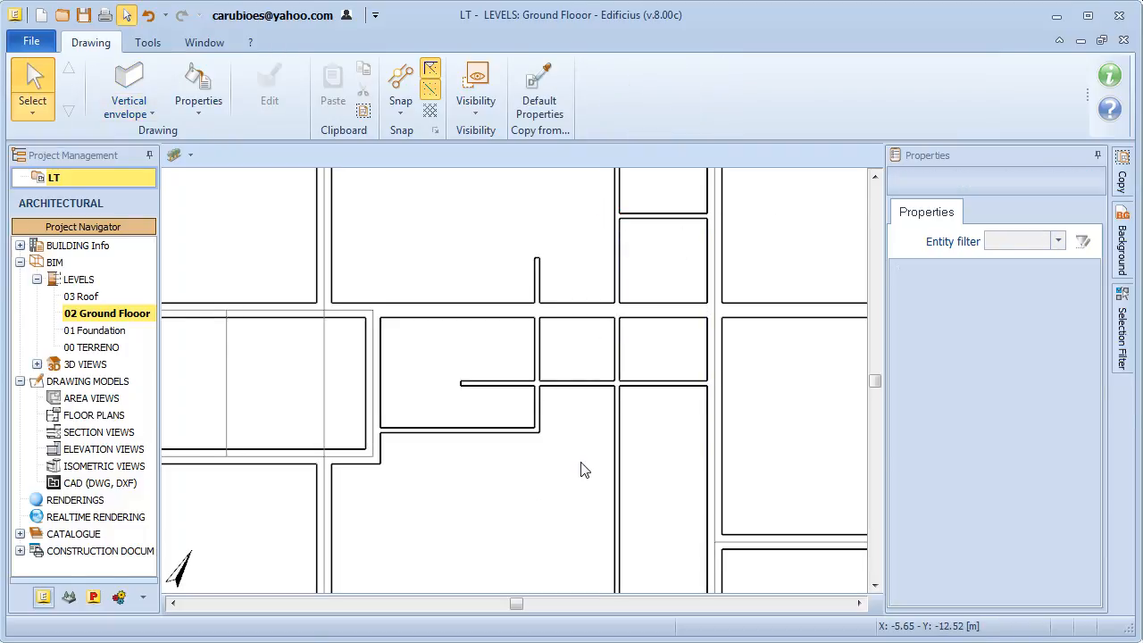
Delete the two overhanging partition stubs, one above the middle wall and one inside the small central room.
{"action": "left_click", "coordinate": [536, 284]}
{"action": "key", "text": "Delete"}
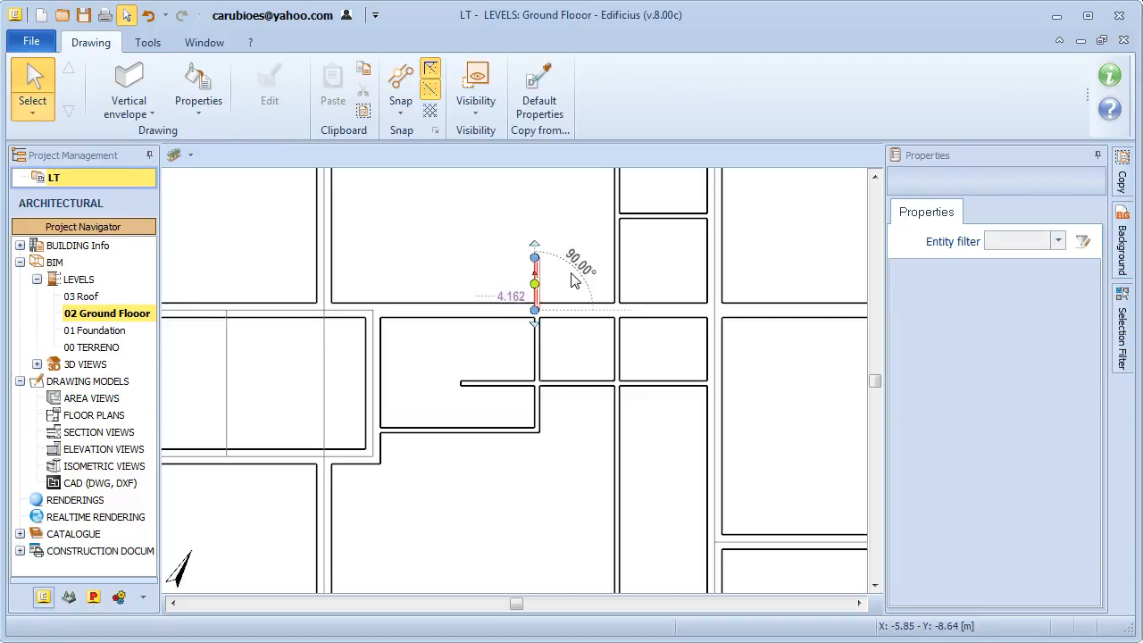
{"action": "left_click_drag", "start_coordinate": [502, 348], "coordinate": [429, 404]}
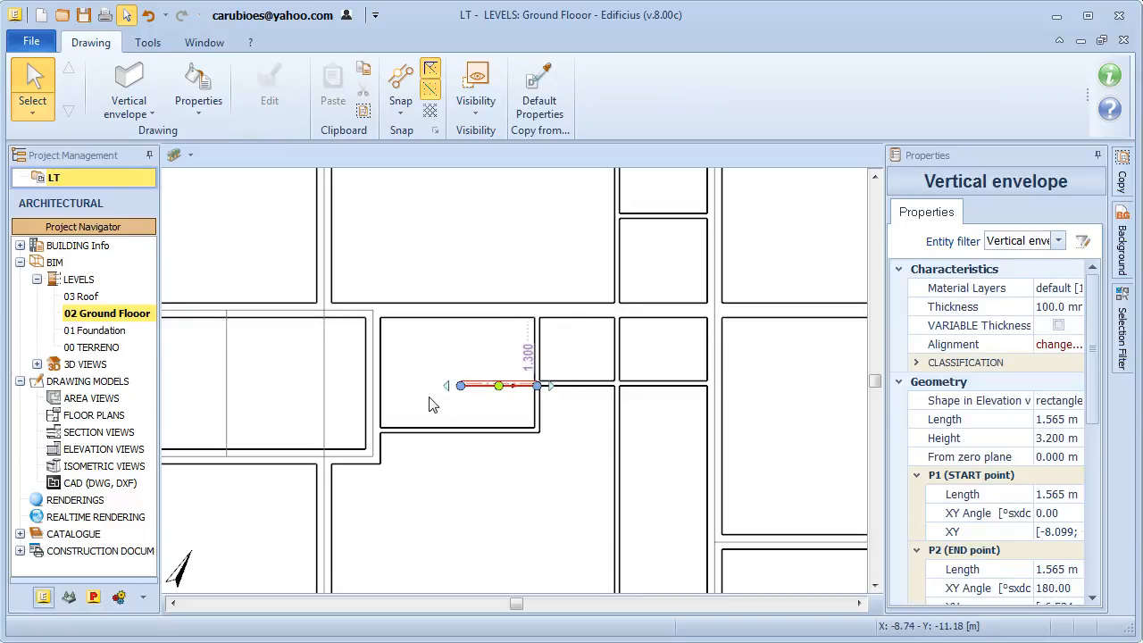
Delete the short vertical partition segment and the adjoining middle wall segment to open the central corridor into the narrow strip.
{"action": "left_click", "coordinate": [620, 364]}
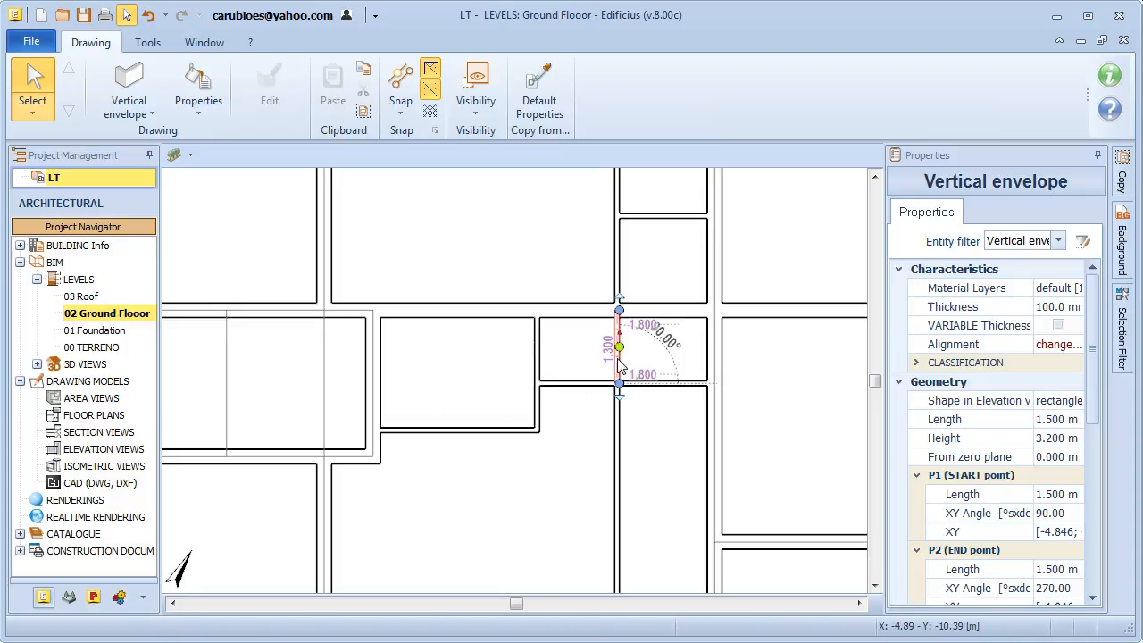
{"action": "left_click", "coordinate": [684, 319], "text": "shift"}
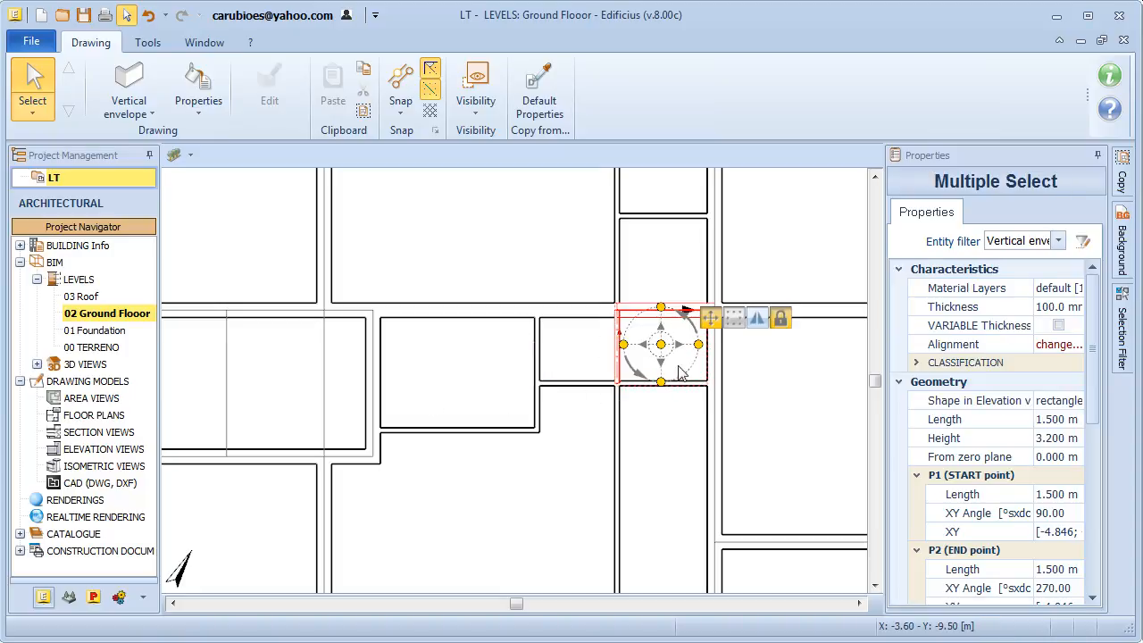
{"action": "left_click", "coordinate": [669, 438]}
{"action": "scroll", "coordinate": [670, 437], "scroll_direction": "down", "scroll_amount": 1}
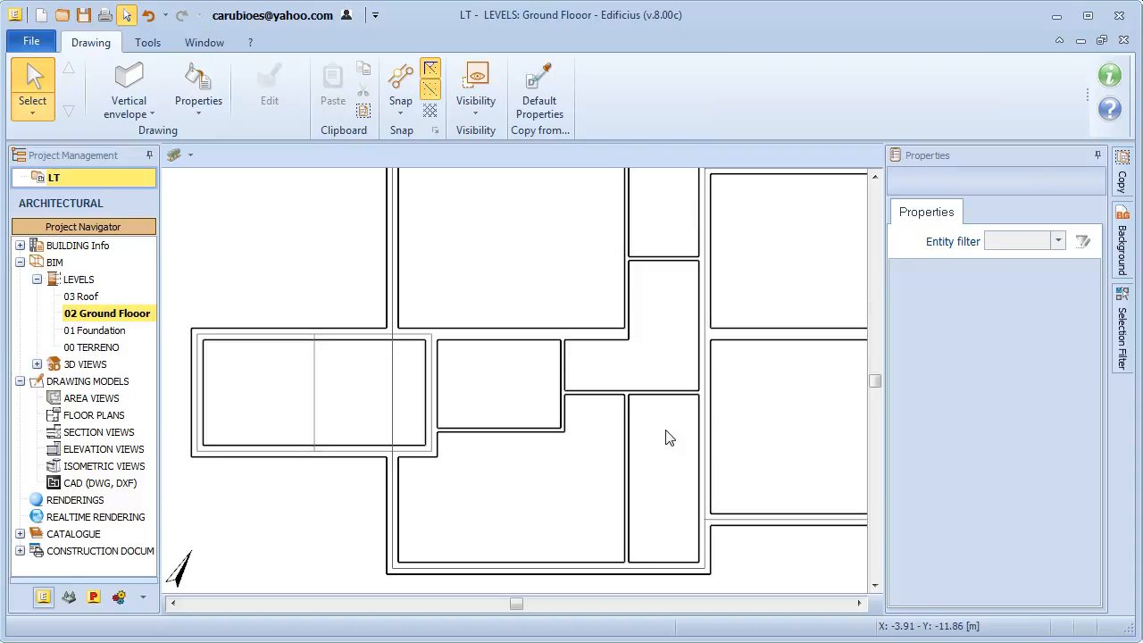
{"action": "scroll", "coordinate": [670, 438], "scroll_direction": "down", "scroll_amount": 1}
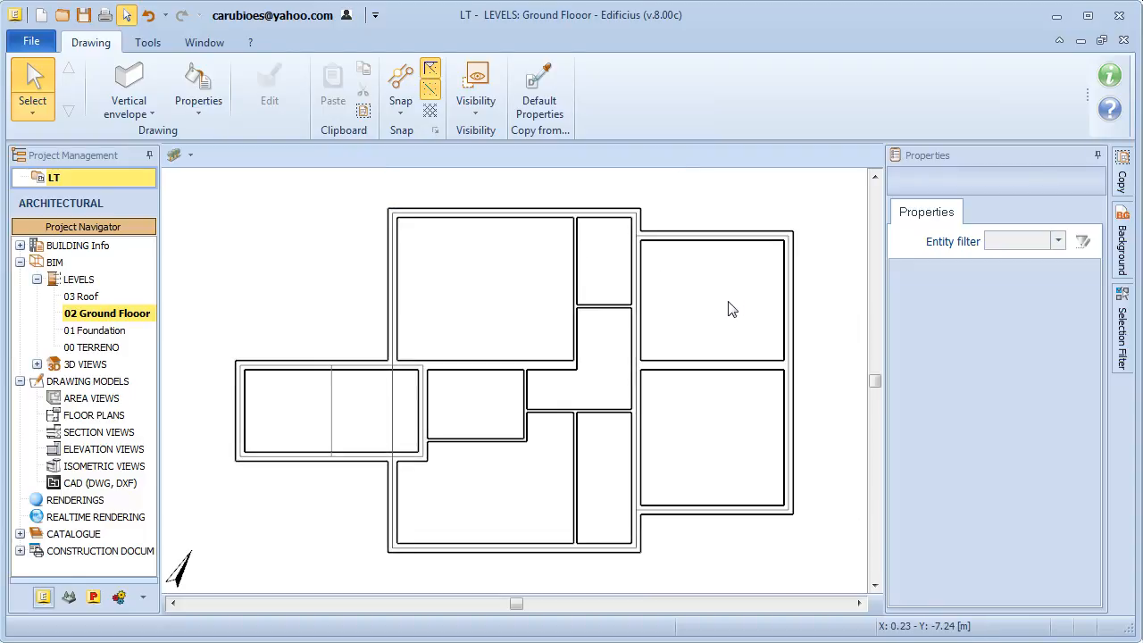
Open the default 3D view and orbit the model to examine the walls and partitions from above.
{"action": "left_click", "coordinate": [36, 365]}
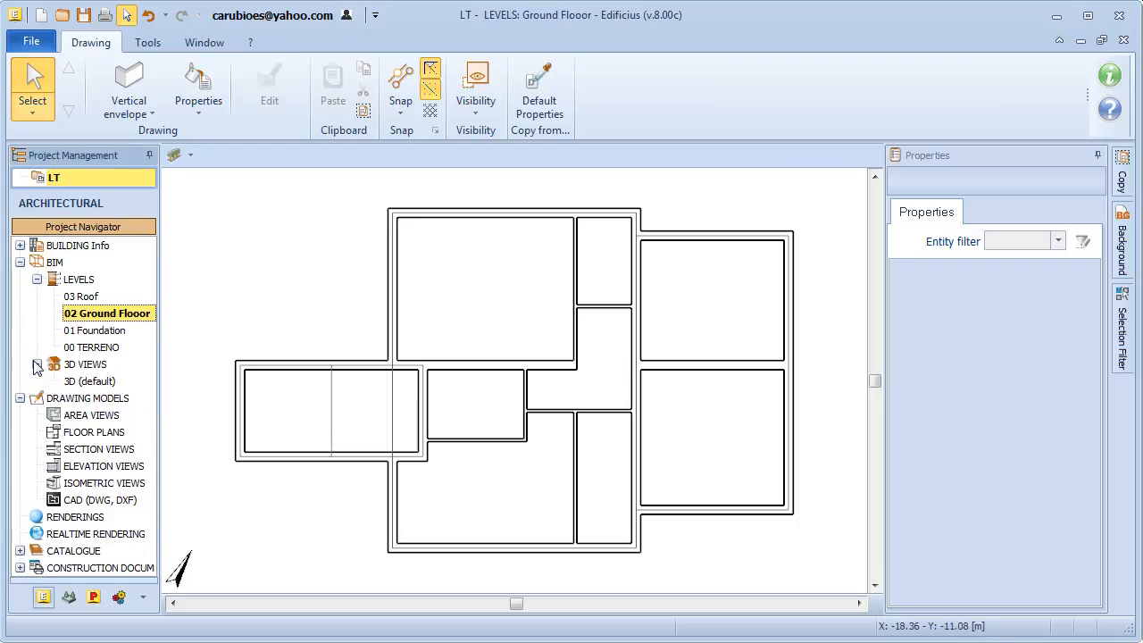
{"action": "double_click", "coordinate": [74, 382]}
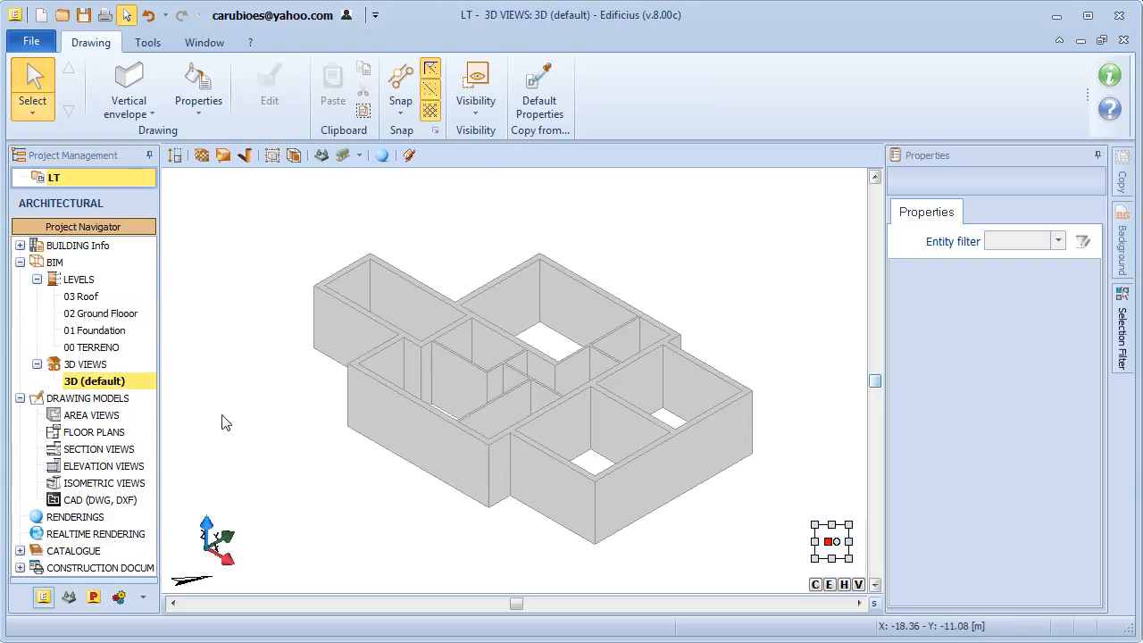
{"action": "mouse_move", "coordinate": [546, 416]}
{"action": "middle_mouse_down"}
{"action": "mouse_move", "coordinate": [449, 417]}
{"action": "mouse_move", "coordinate": [540, 424]}
{"action": "mouse_move", "coordinate": [536, 444]}
{"action": "mouse_move", "coordinate": [447, 340]}
{"action": "mouse_move", "coordinate": [492, 411]}
{"action": "mouse_move", "coordinate": [581, 419]}
{"action": "mouse_move", "coordinate": [651, 403]}
{"action": "mouse_move", "coordinate": [506, 435]}
{"action": "middle_mouse_up"}
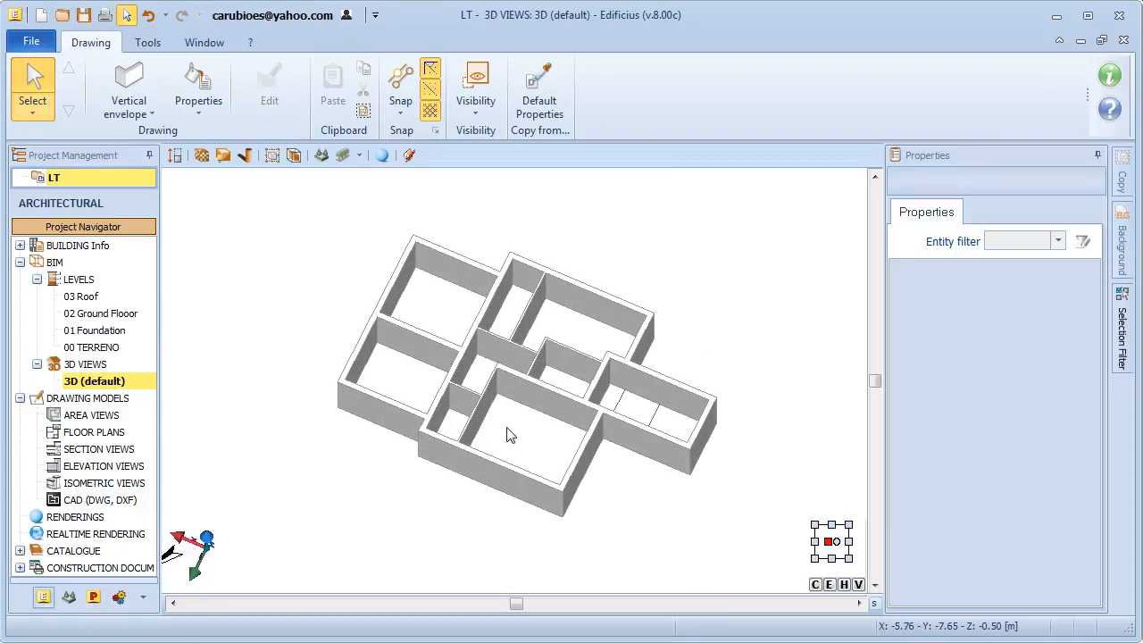
Restore the view windows to floating size, shrink the 3D view window and orbit its model.
{"action": "left_click", "coordinate": [1102, 41]}
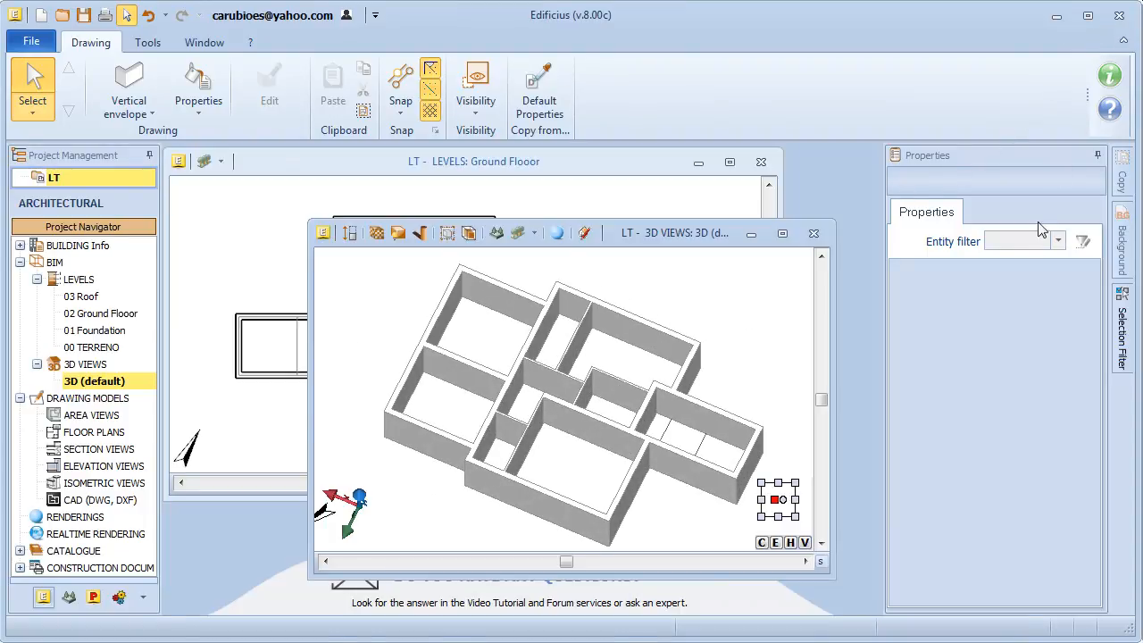
{"action": "left_click_drag", "start_coordinate": [835, 579], "coordinate": [872, 611]}
{"action": "left_click_drag", "start_coordinate": [308, 220], "coordinate": [469, 340]}
{"action": "middle_click_drag", "start_coordinate": [715, 478], "coordinate": [625, 473]}
Bring the ground floor plan forward, narrow its window beside the 3D view, and maximise the 3D view.
{"action": "left_click", "coordinate": [616, 177]}
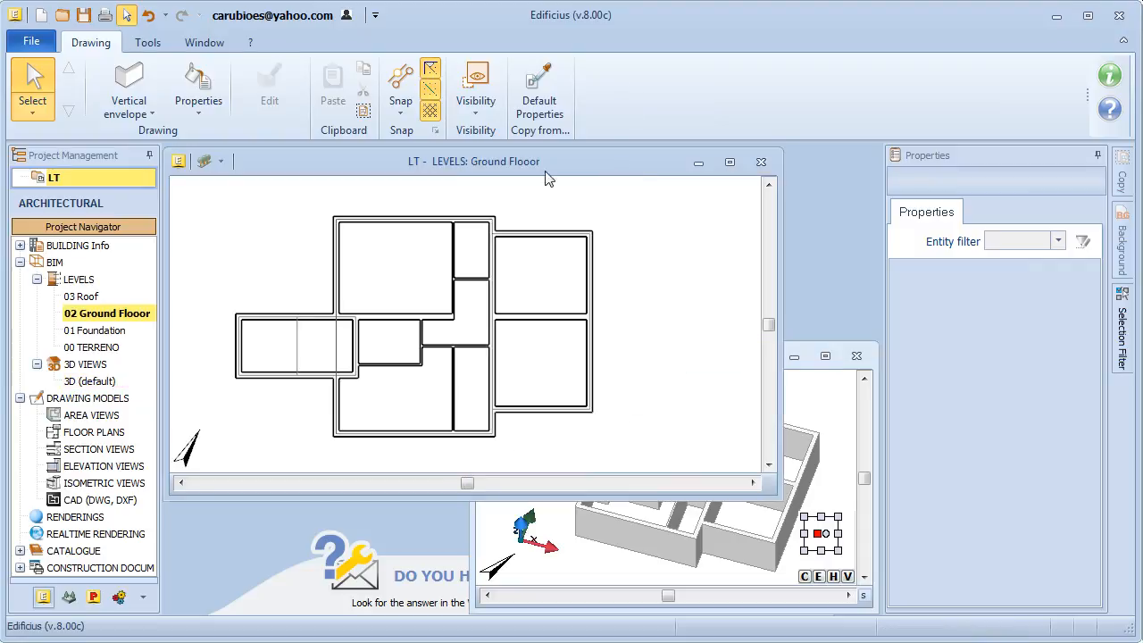
{"action": "left_click_drag", "start_coordinate": [166, 152], "coordinate": [165, 147]}
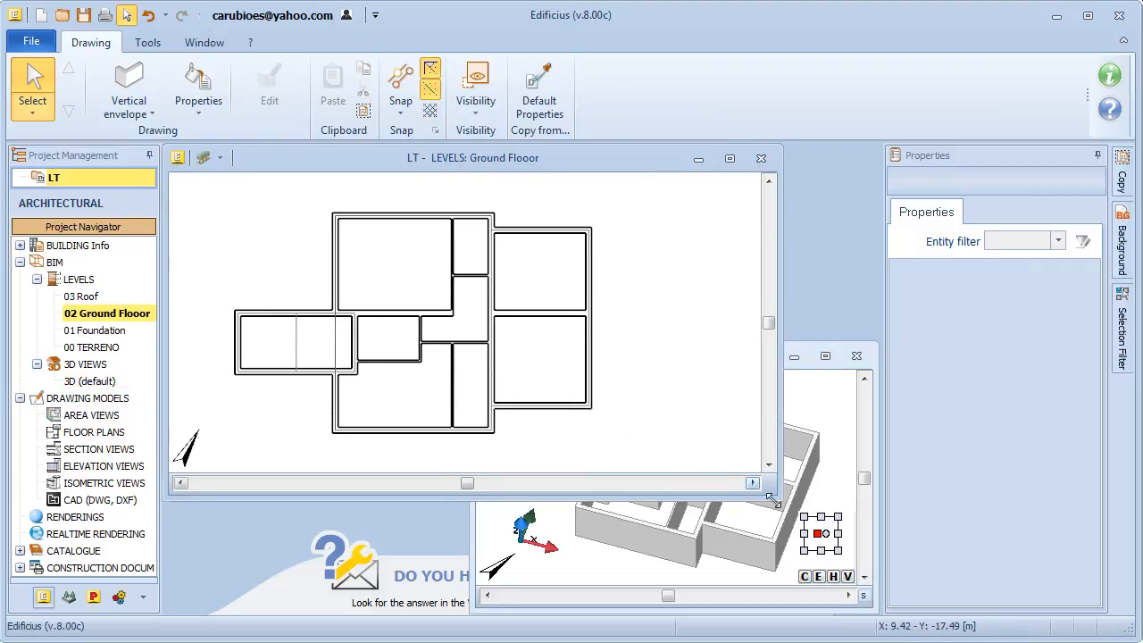
{"action": "left_click_drag", "start_coordinate": [779, 500], "coordinate": [684, 497]}
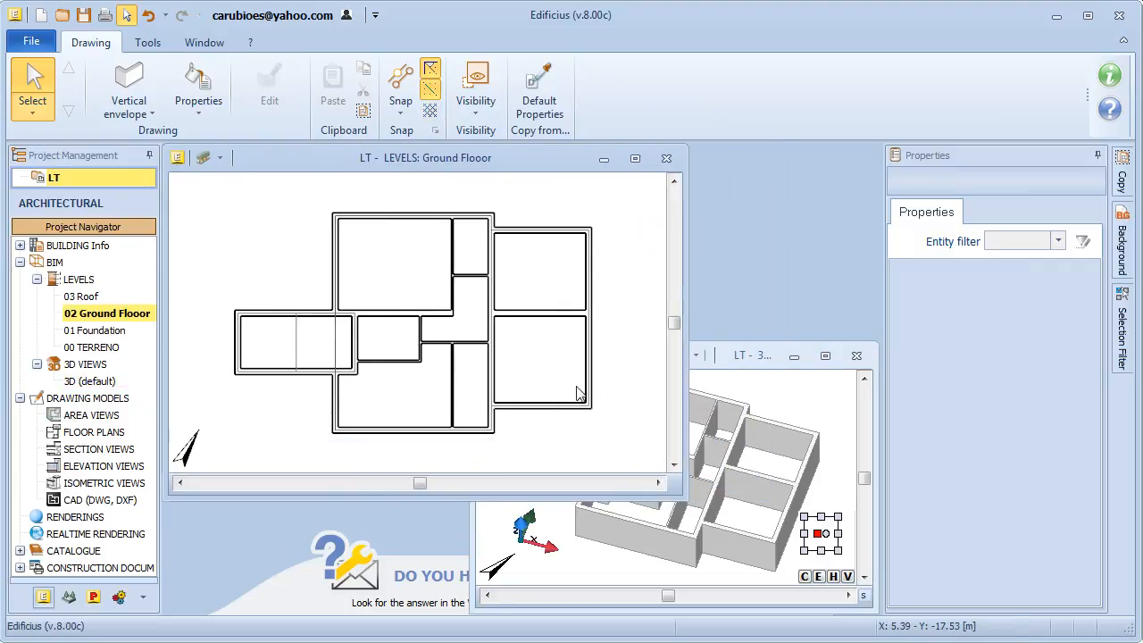
{"action": "scroll", "coordinate": [523, 375], "scroll_direction": "up", "scroll_amount": 1}
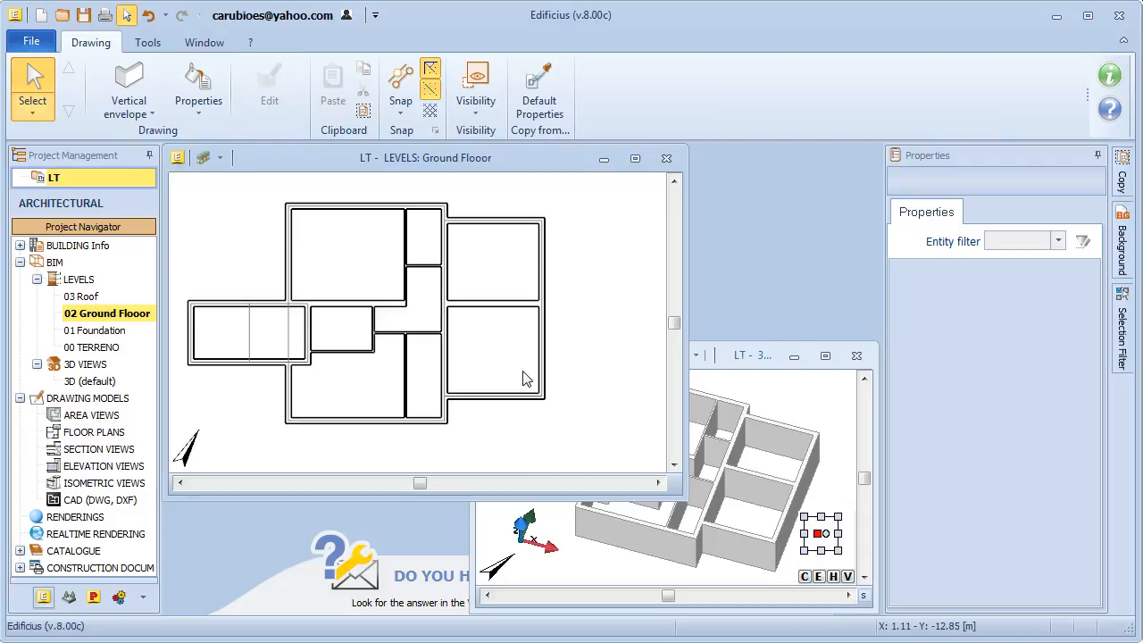
{"action": "left_click", "coordinate": [825, 355]}
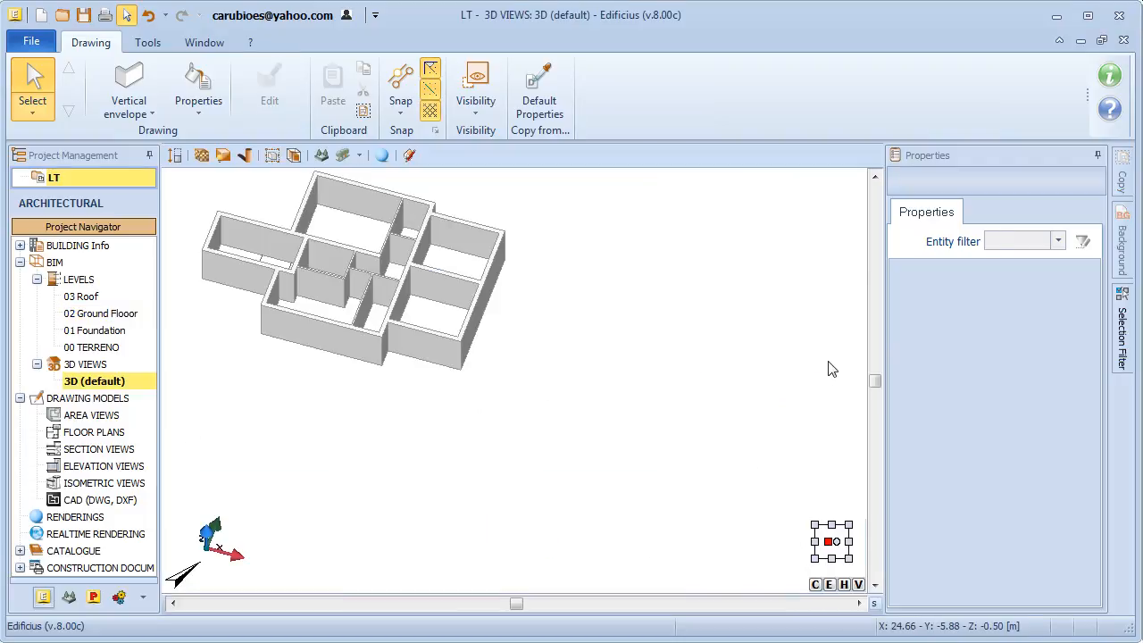
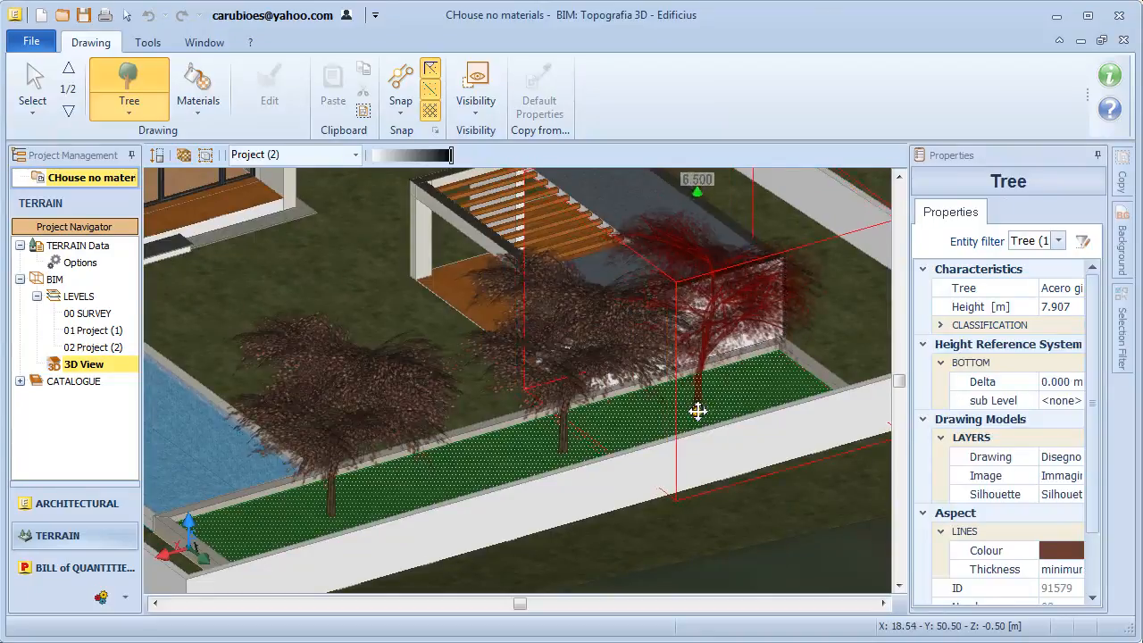
Finish placing the third tree at the far end of the green planting strip beside the boundary wall.
{"action": "scroll", "coordinate": [560, 432], "scroll_direction": "down", "scroll_amount": 3}
{"action": "mouse_move", "coordinate": [549, 425]}
{"action": "middle_mouse_down"}
{"action": "mouse_move", "coordinate": [555, 405]}
{"action": "mouse_move", "coordinate": [564, 416]}
{"action": "middle_mouse_up"}
{"action": "scroll", "coordinate": [561, 421], "scroll_direction": "up", "scroll_amount": 3}
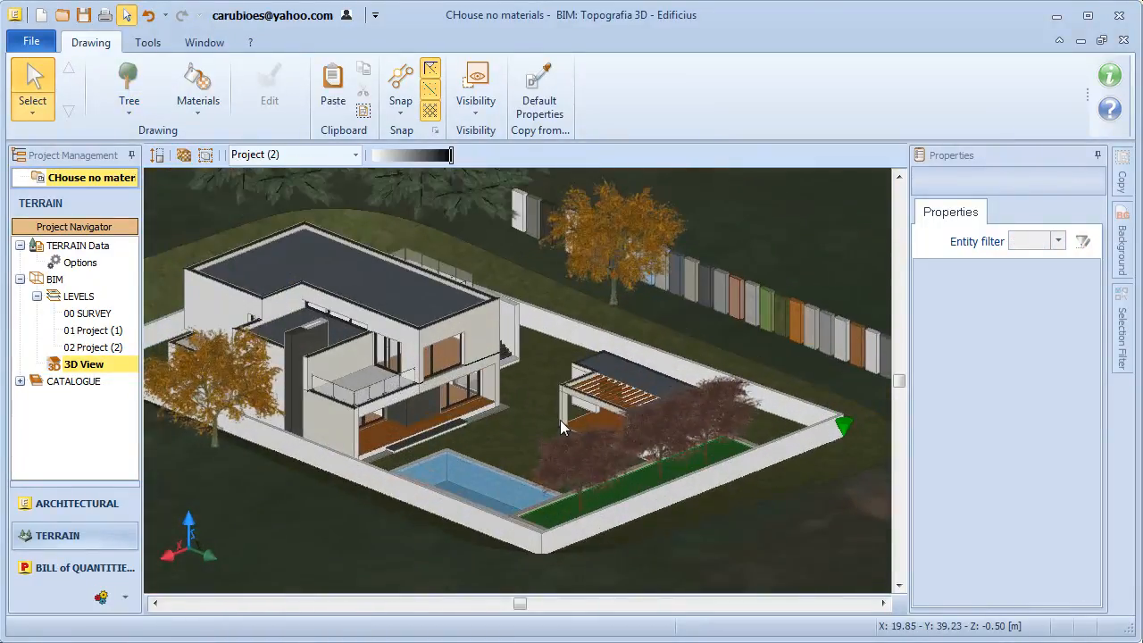
Place an Ulivo_light tree from the trees catalogue on the lawn between the house terrace and the pergola.
{"action": "left_click", "coordinate": [564, 413]}
{"action": "left_click", "coordinate": [1067, 287]}
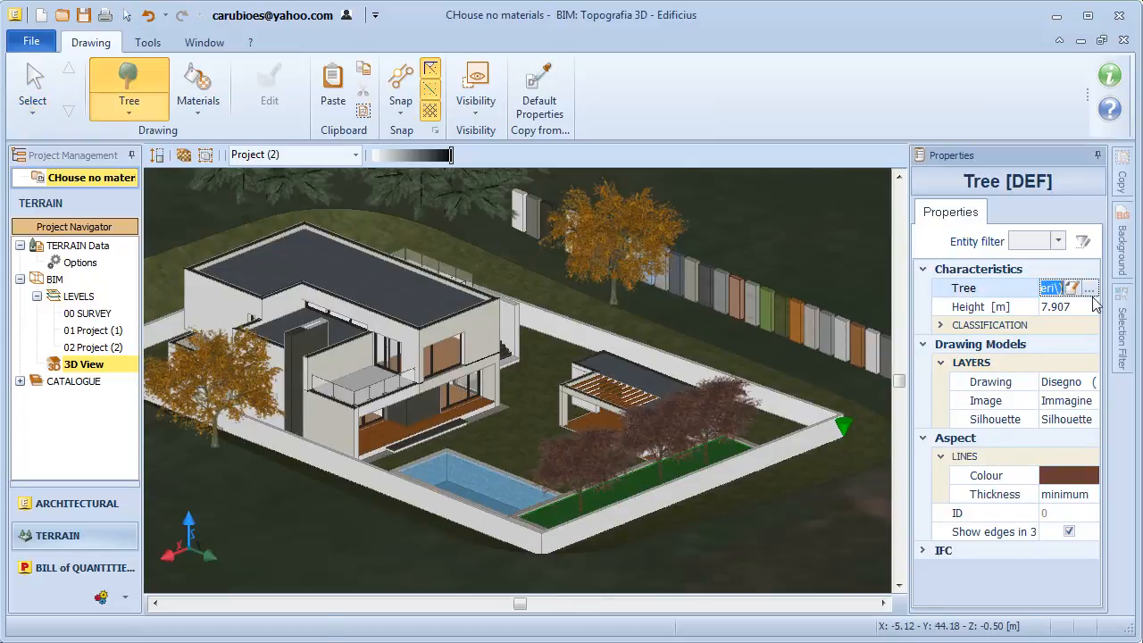
{"action": "left_click", "coordinate": [1092, 288]}
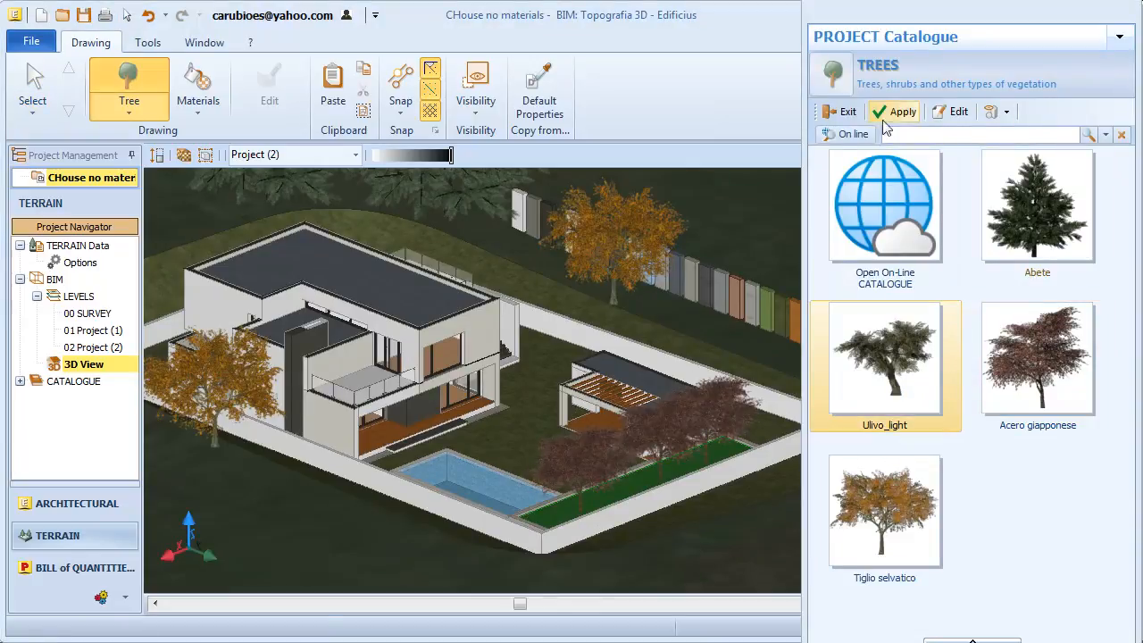
{"action": "left_click", "coordinate": [893, 112]}
{"action": "scroll", "coordinate": [585, 320], "scroll_direction": "up", "scroll_amount": 5}
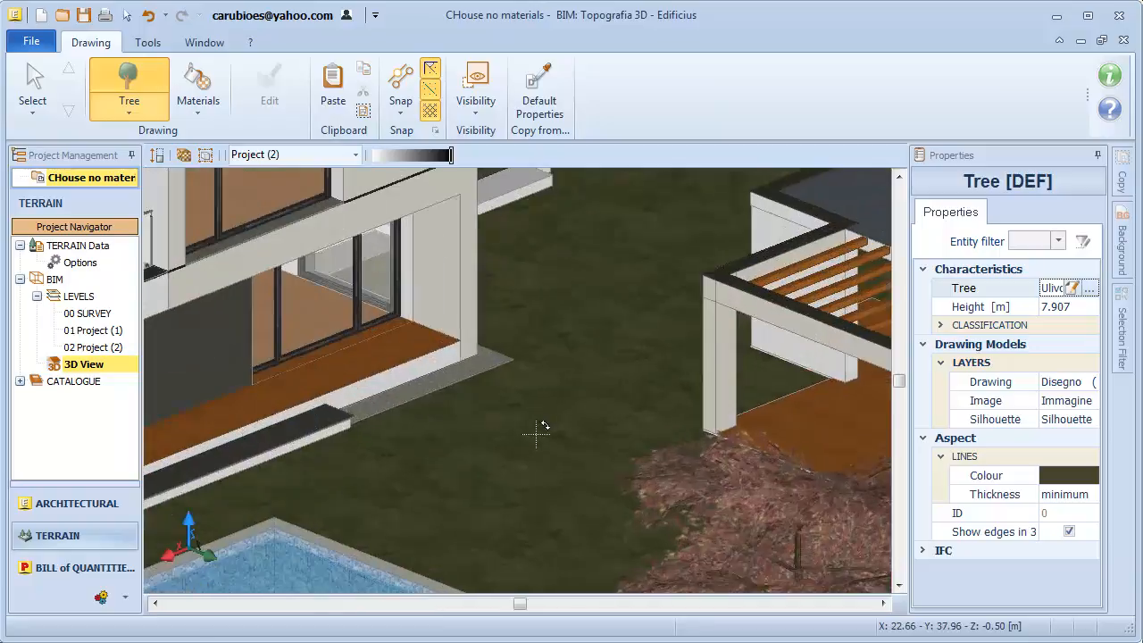
{"action": "left_click", "coordinate": [596, 383]}
{"action": "scroll", "coordinate": [581, 403], "scroll_direction": "down", "scroll_amount": 3}
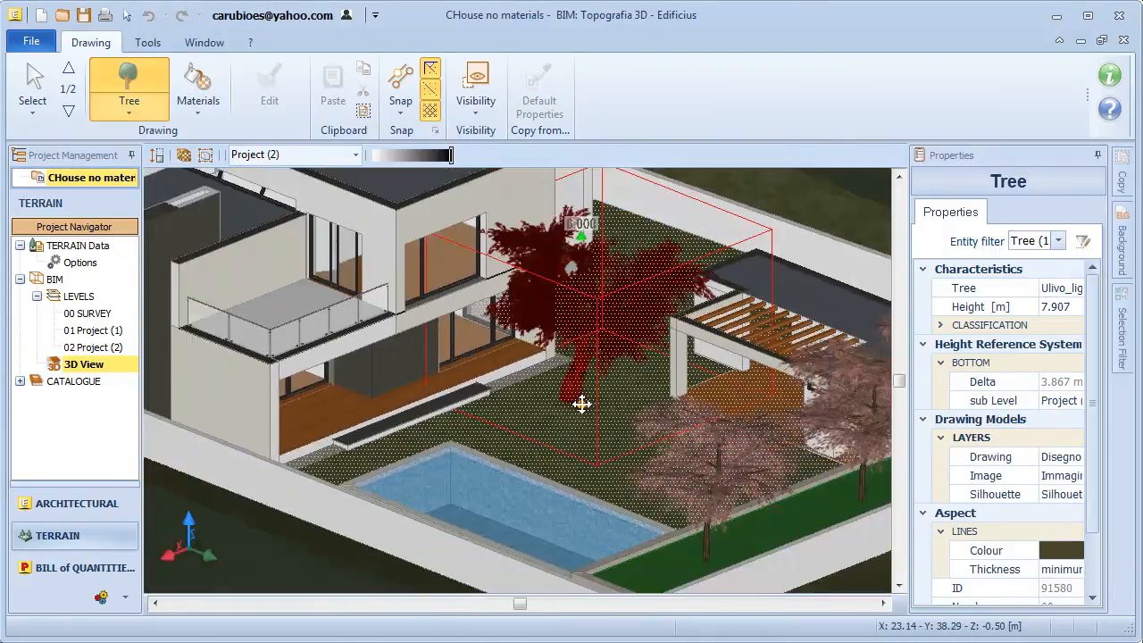
{"action": "scroll", "coordinate": [582, 403], "scroll_direction": "up", "scroll_amount": 3}
{"action": "key", "text": "Escape"}
{"action": "key", "text": "Escape"}
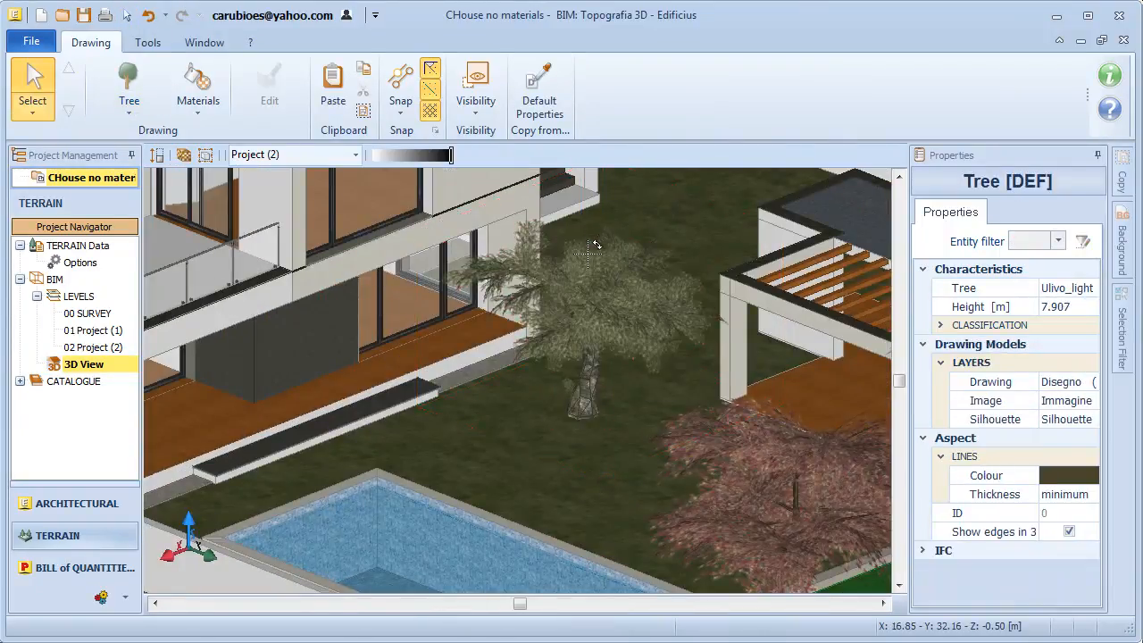
{"action": "key", "text": "Escape"}
Switch from the terrain to the architectural section and create a new realtime rendering view of the house.
{"action": "middle_click_drag", "start_coordinate": [608, 406], "coordinate": [566, 475]}
{"action": "scroll", "coordinate": [607, 397], "scroll_direction": "down", "scroll_amount": 3}
{"action": "scroll", "coordinate": [568, 413], "scroll_direction": "down", "scroll_amount": 2}
{"action": "scroll", "coordinate": [593, 396], "scroll_direction": "down", "scroll_amount": 2}
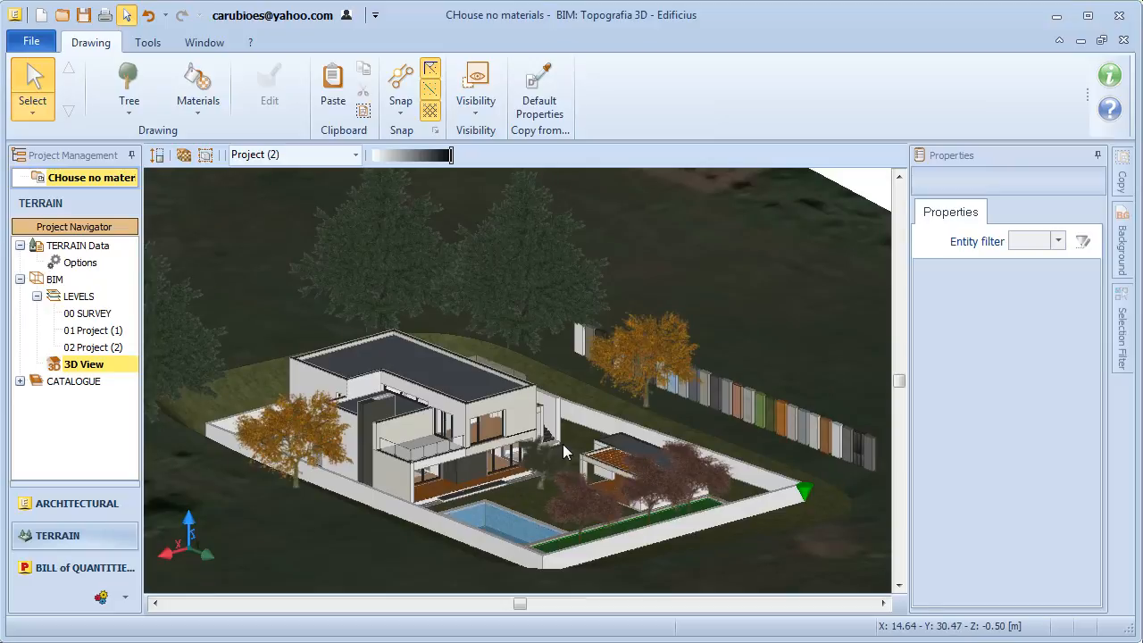
{"action": "left_click", "coordinate": [73, 505]}
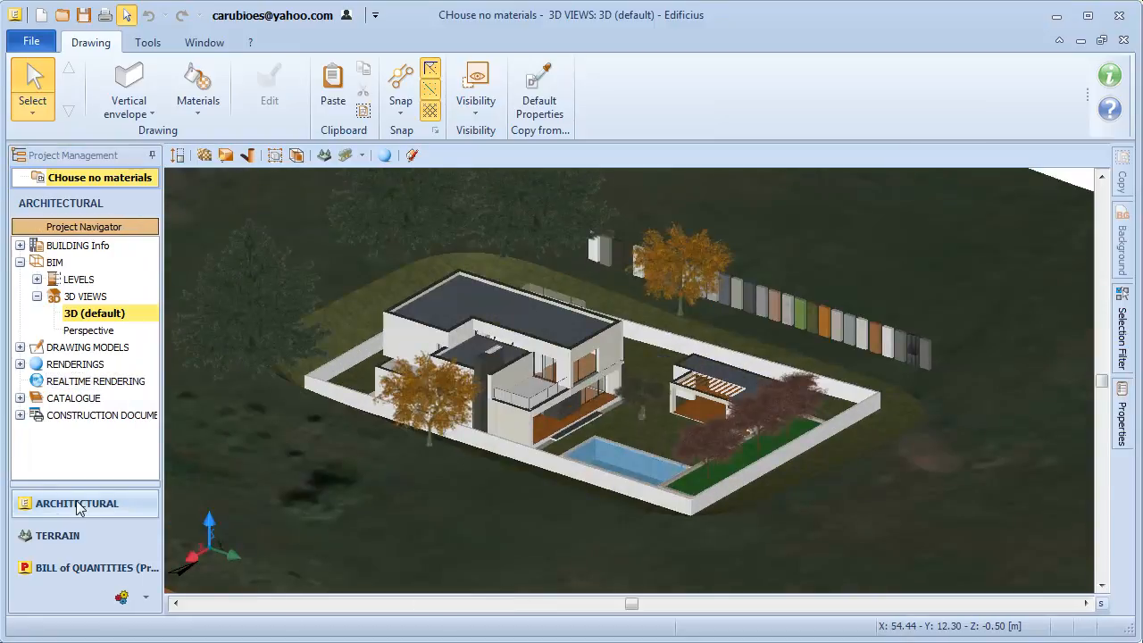
{"action": "right_click", "coordinate": [75, 382]}
{"action": "left_click", "coordinate": [134, 395]}
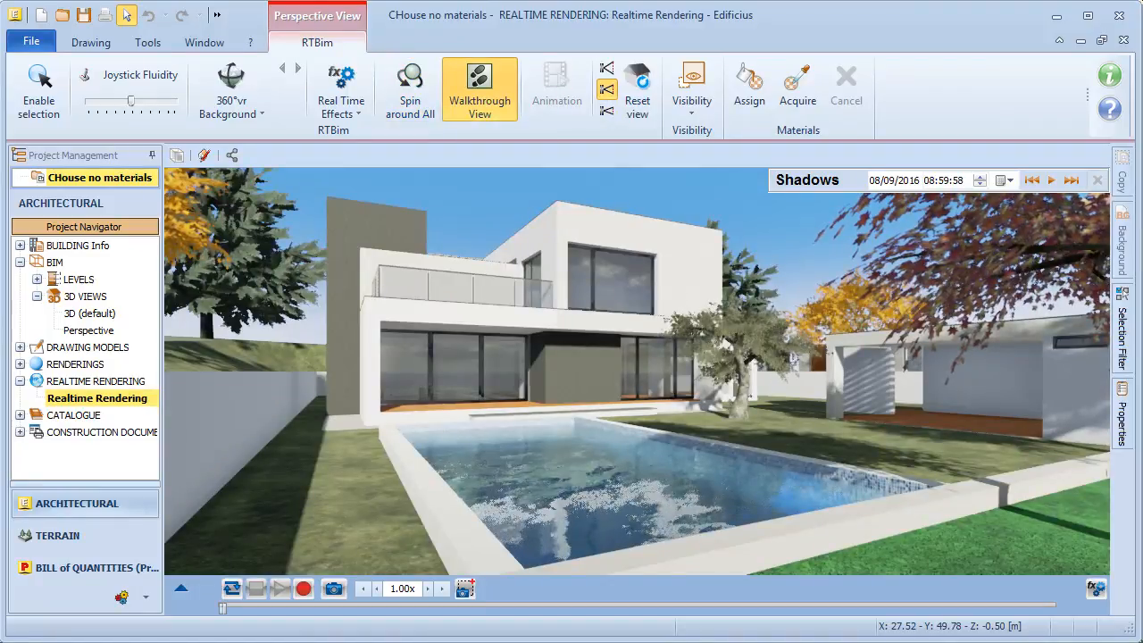
Walk through the realtime rendering past the pool up to the terrace facade and back to examine the house and garden.
{"action": "key", "text": "Up"}
{"action": "key", "text": "Right"}
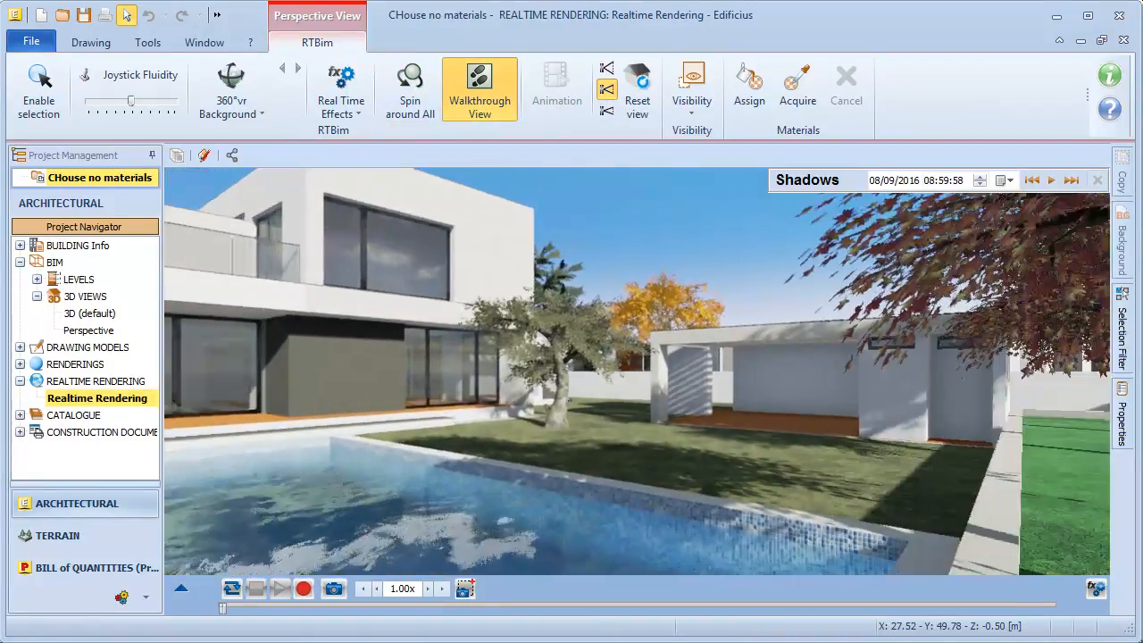
{"action": "key", "text": "Right"}
{"action": "key", "text": "Left"}
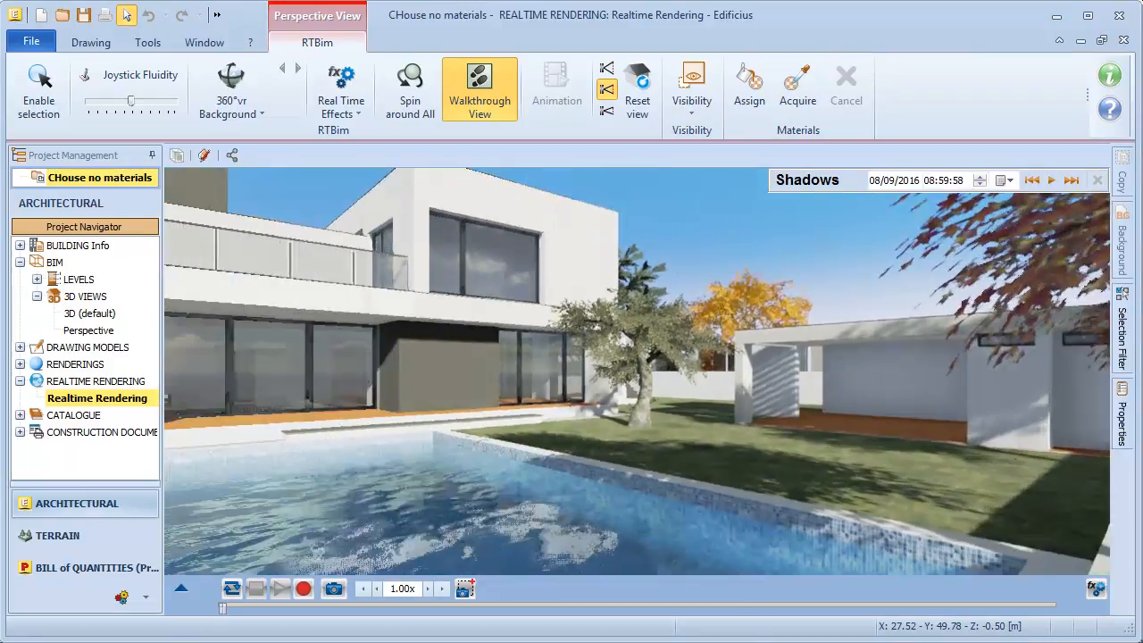
{"action": "key", "text": "Up"}
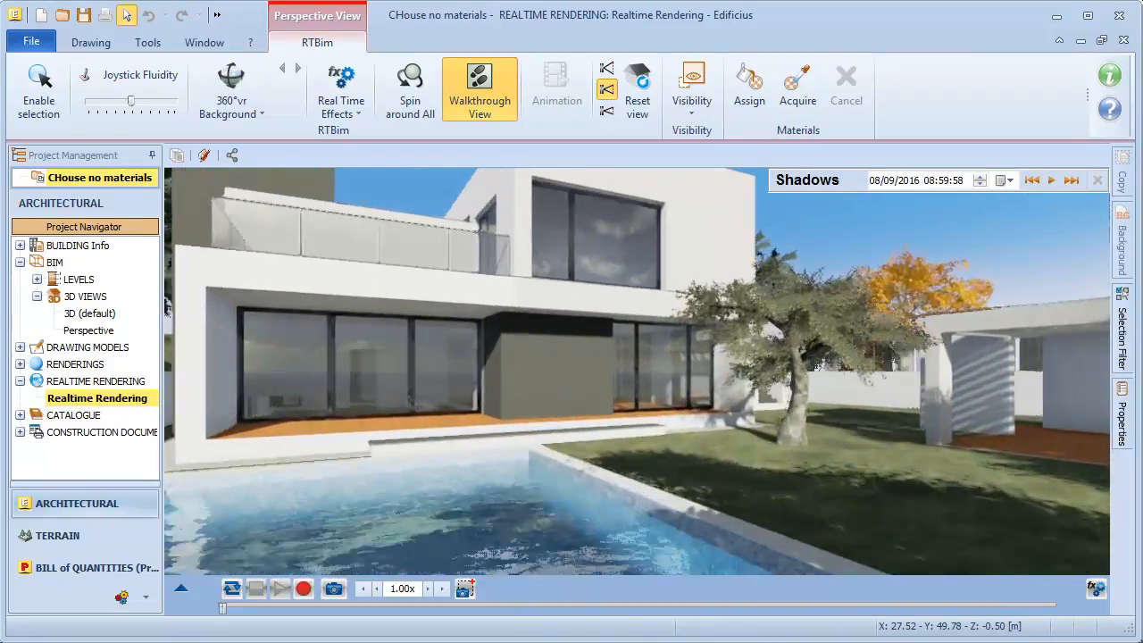
{"action": "key", "text": "Up"}
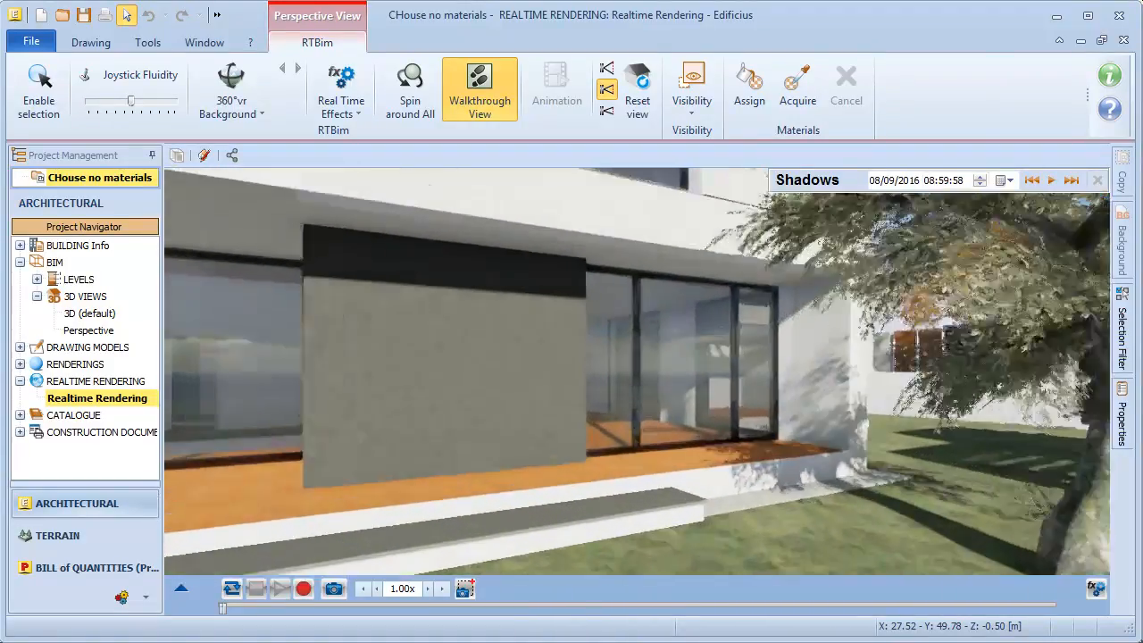
{"action": "key", "text": "Left"}
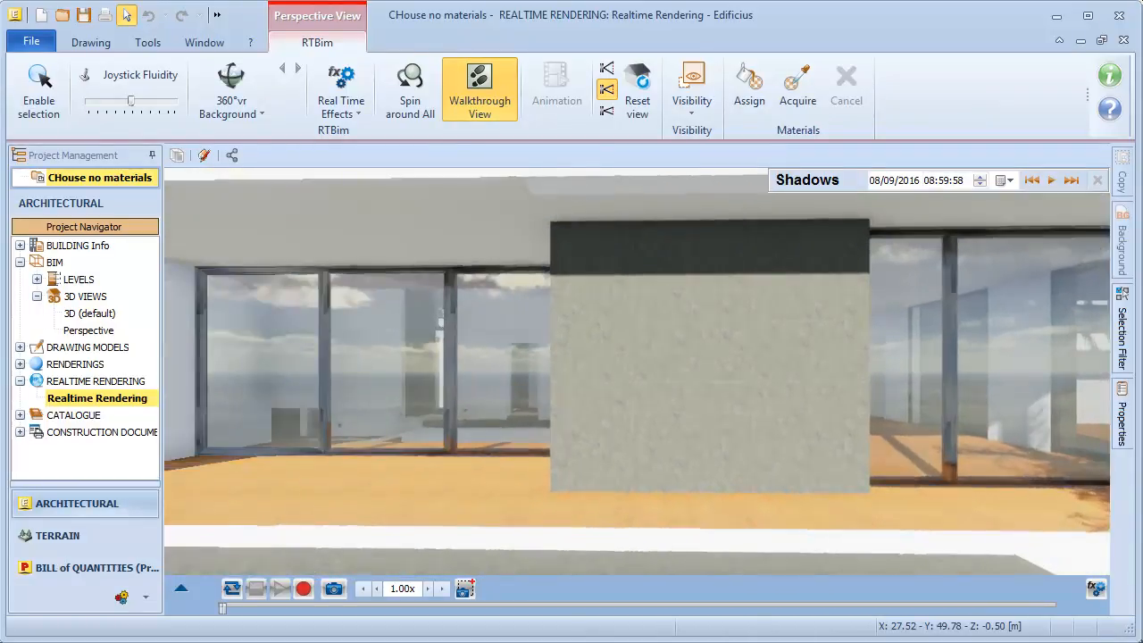
{"action": "key", "text": "Down"}
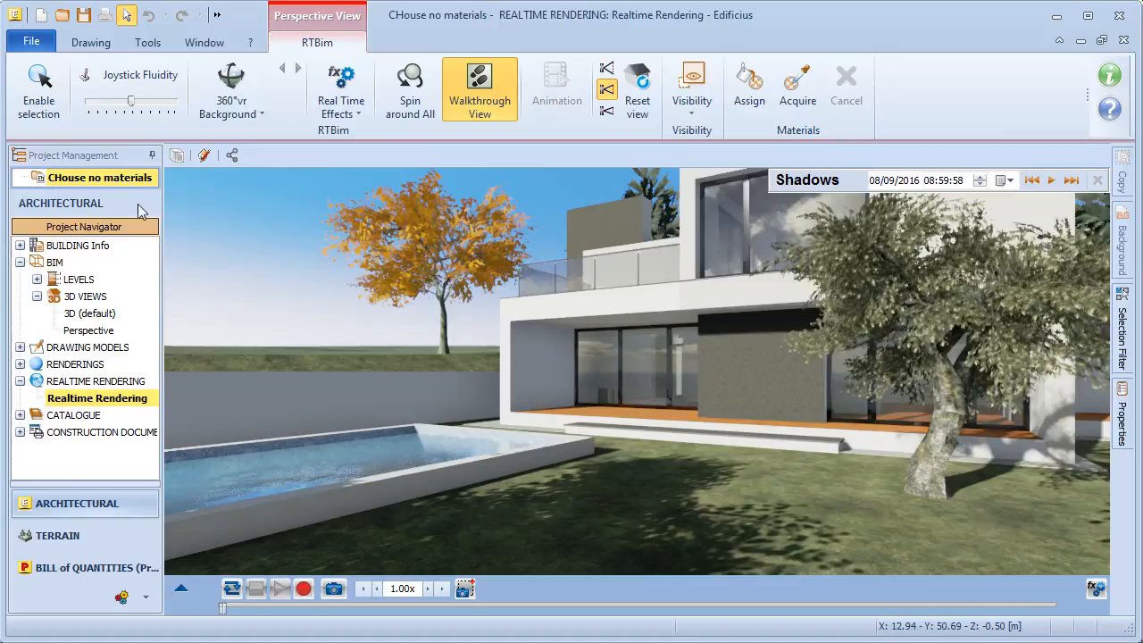
Close the CHouse no materials project and orbit the 005_CHouse model to a closer view of its pool side.
{"action": "right_click", "coordinate": [126, 181]}
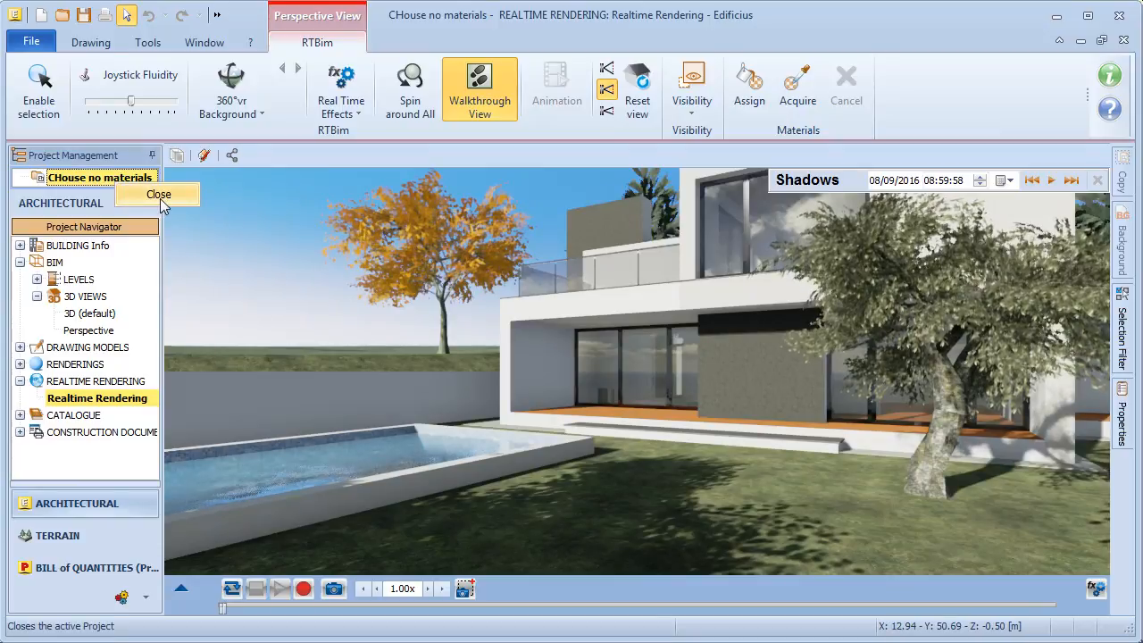
{"action": "left_click", "coordinate": [159, 196]}
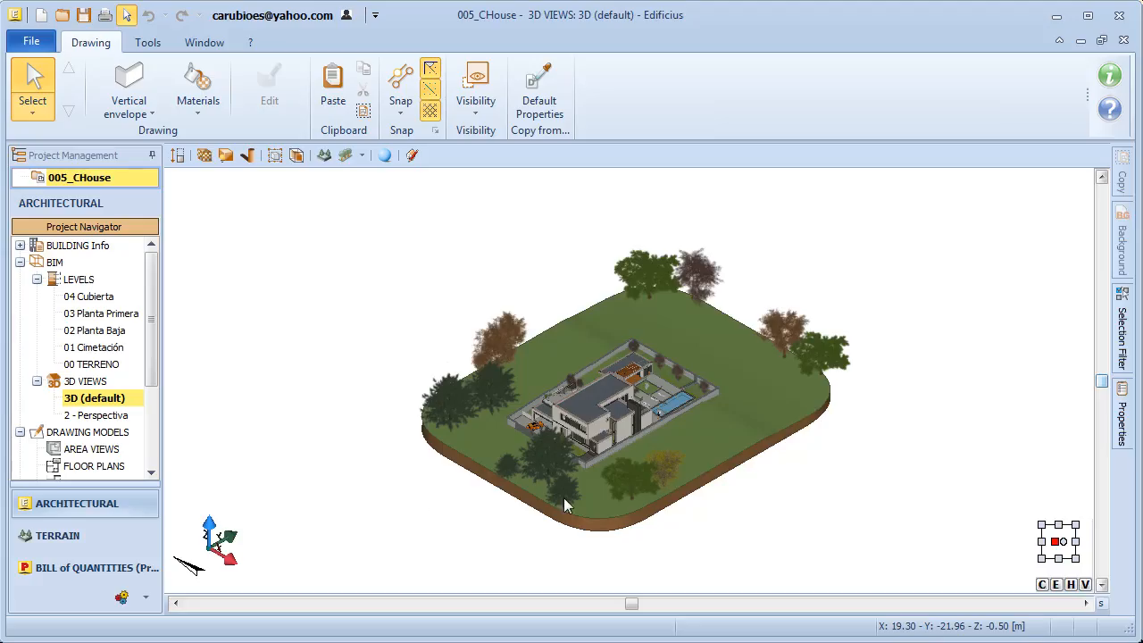
{"action": "middle_click_drag", "start_coordinate": [565, 505], "coordinate": [489, 490]}
{"action": "scroll", "coordinate": [688, 444], "scroll_direction": "up", "scroll_amount": 10}
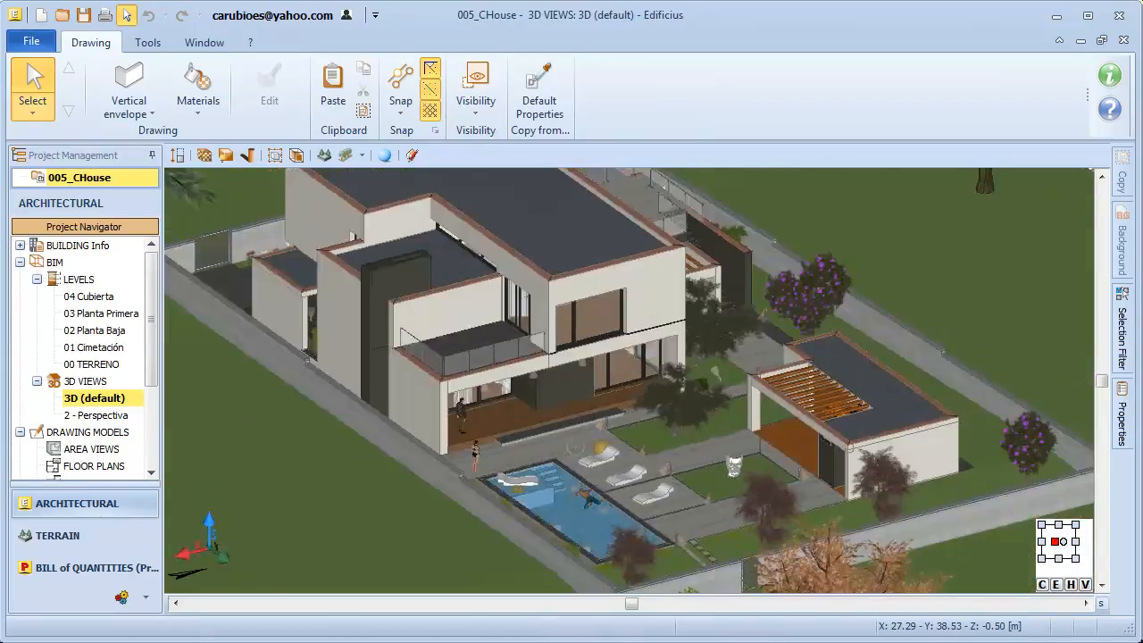
{"action": "middle_click_drag", "start_coordinate": [688, 444], "coordinate": [602, 441]}
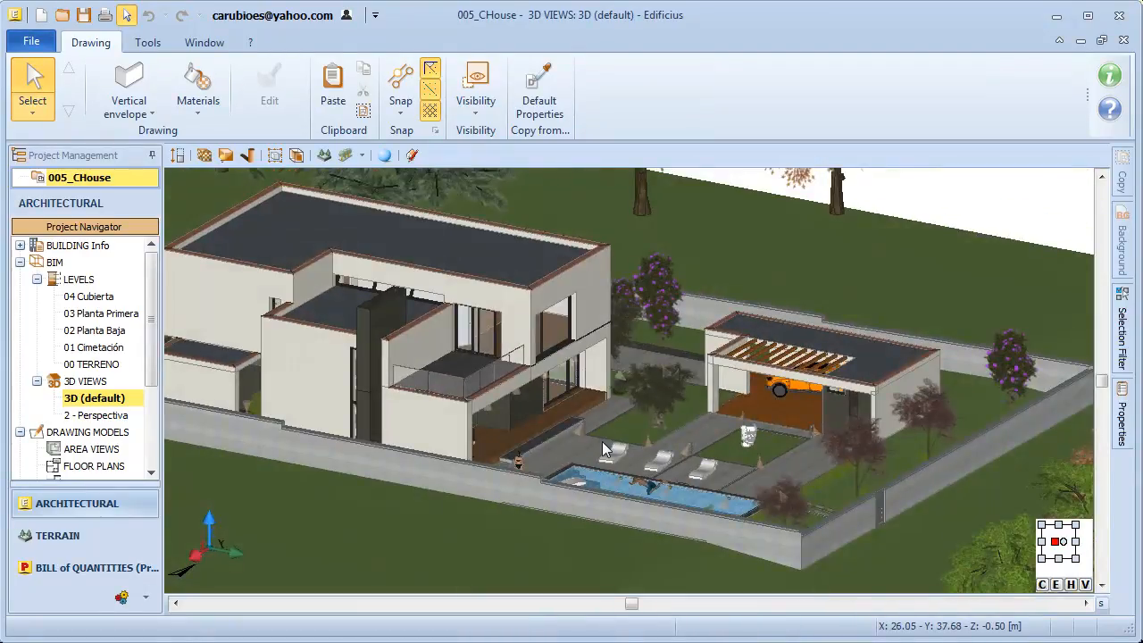
Open the existing RTBIM realtime rendering of the 005_CHouse project.
{"action": "scroll", "coordinate": [147, 407], "scroll_direction": "down", "scroll_amount": 2}
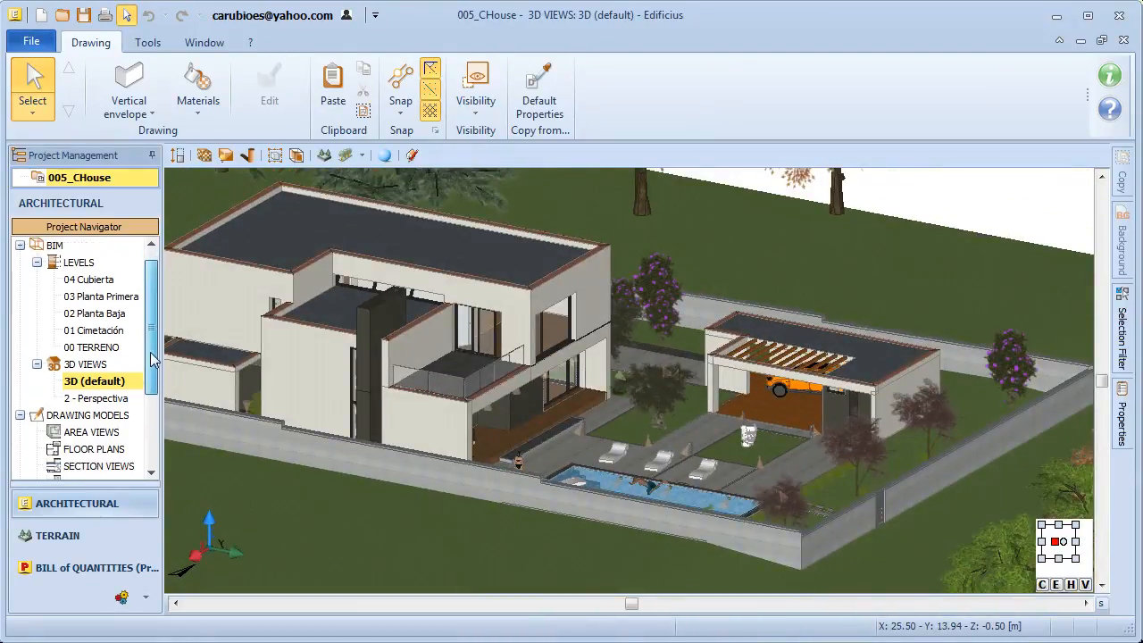
{"action": "scroll", "coordinate": [146, 411], "scroll_direction": "down", "scroll_amount": 1}
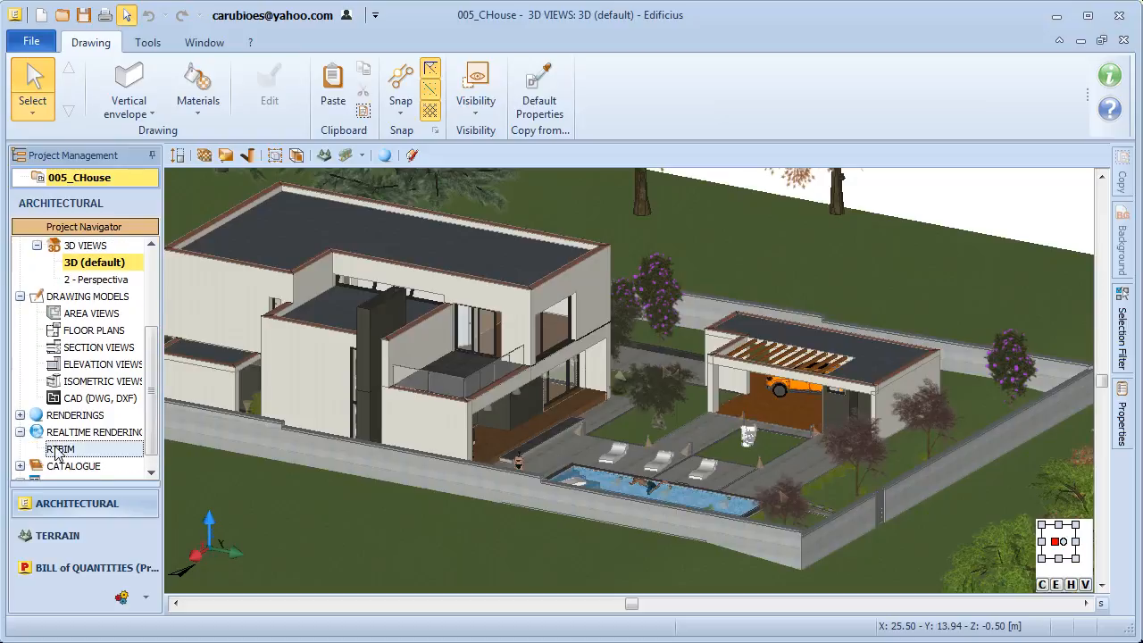
{"action": "double_click", "coordinate": [60, 449]}
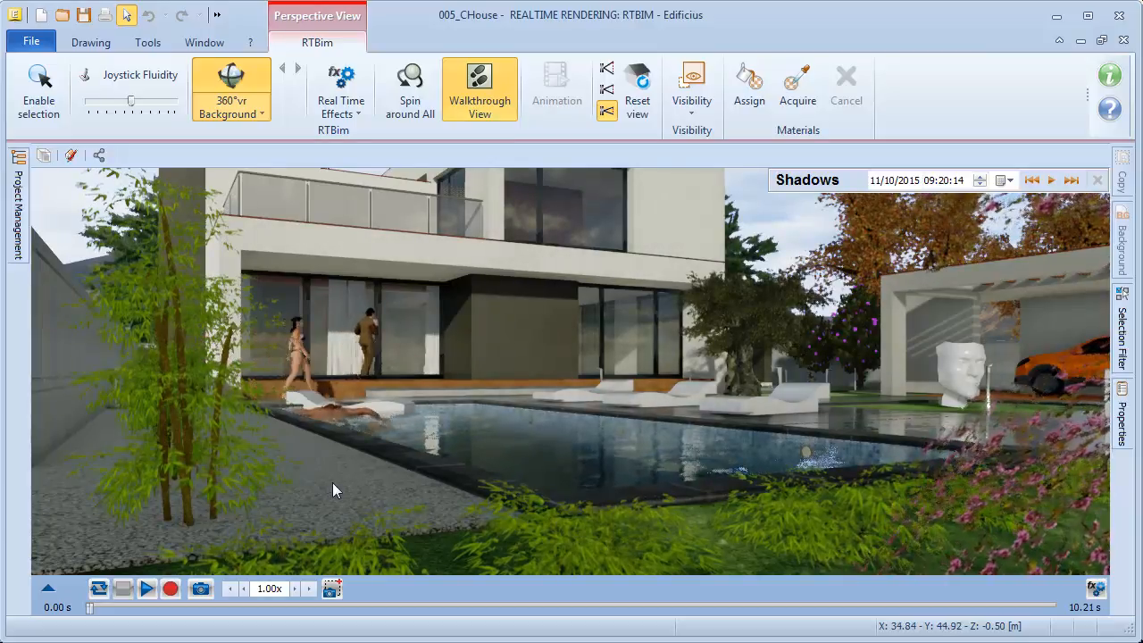
Hide the people figures in the realtime rendering.
{"action": "left_click", "coordinate": [691, 109]}
{"action": "left_click", "coordinate": [716, 261]}
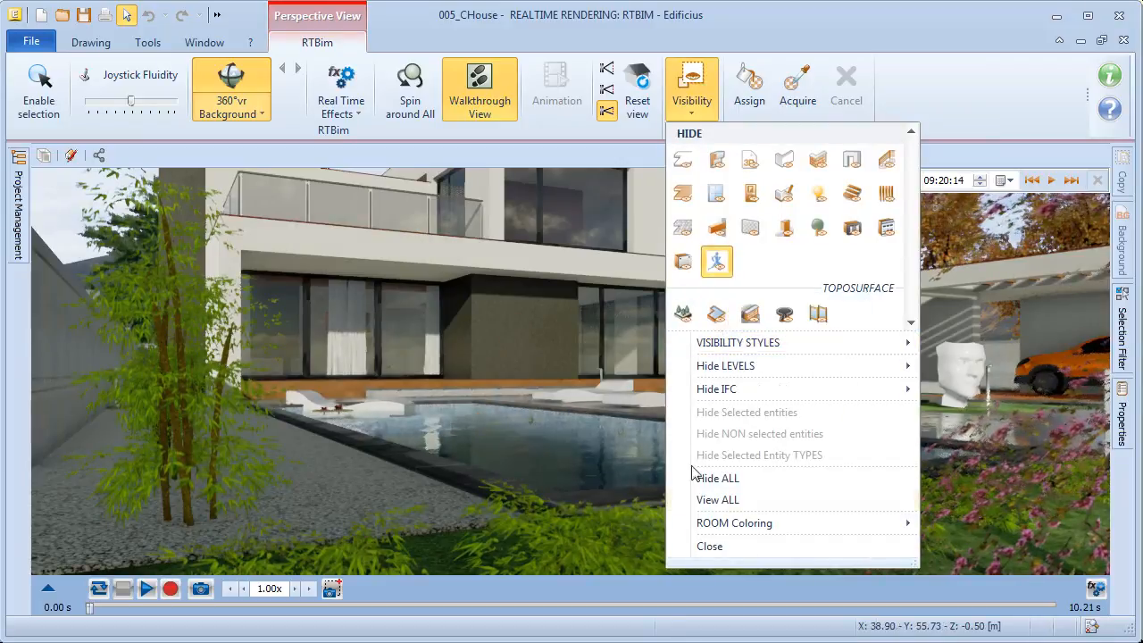
{"action": "left_click", "coordinate": [708, 547]}
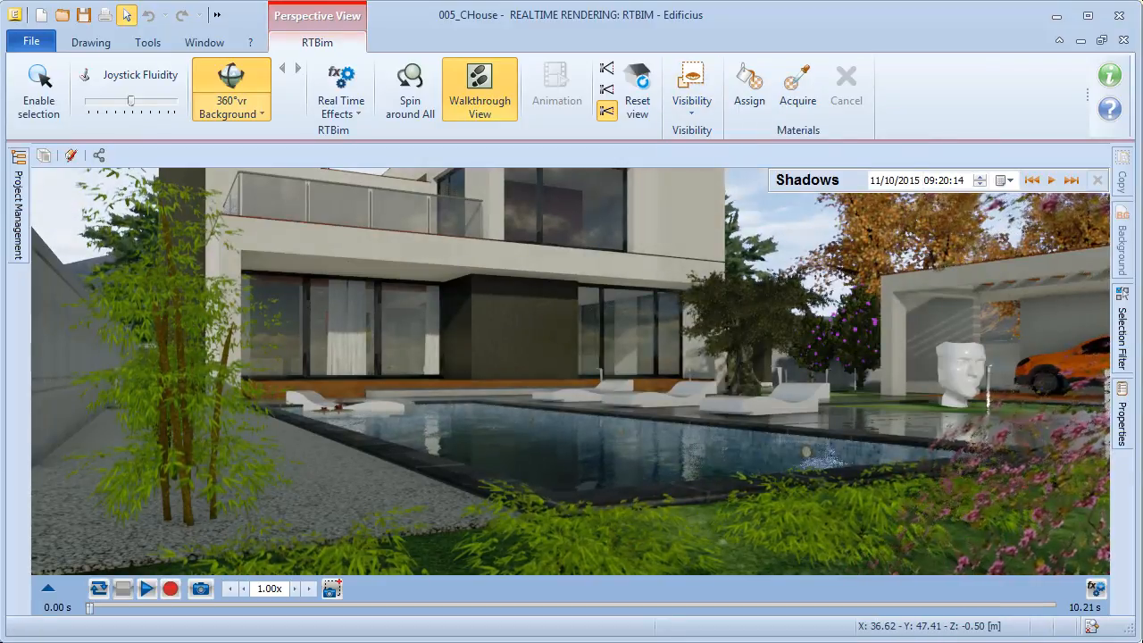
Look around the pool area, add a new empty reel after the existing ones, and collapse the reel strip.
{"action": "key", "text": "Up"}
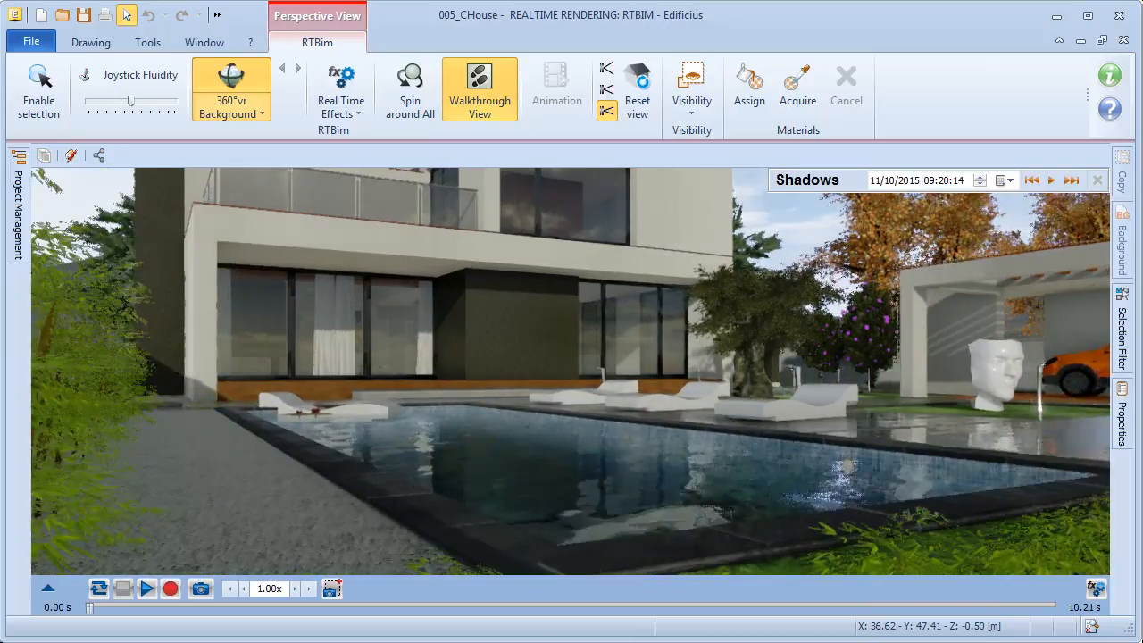
{"action": "key", "text": "Right"}
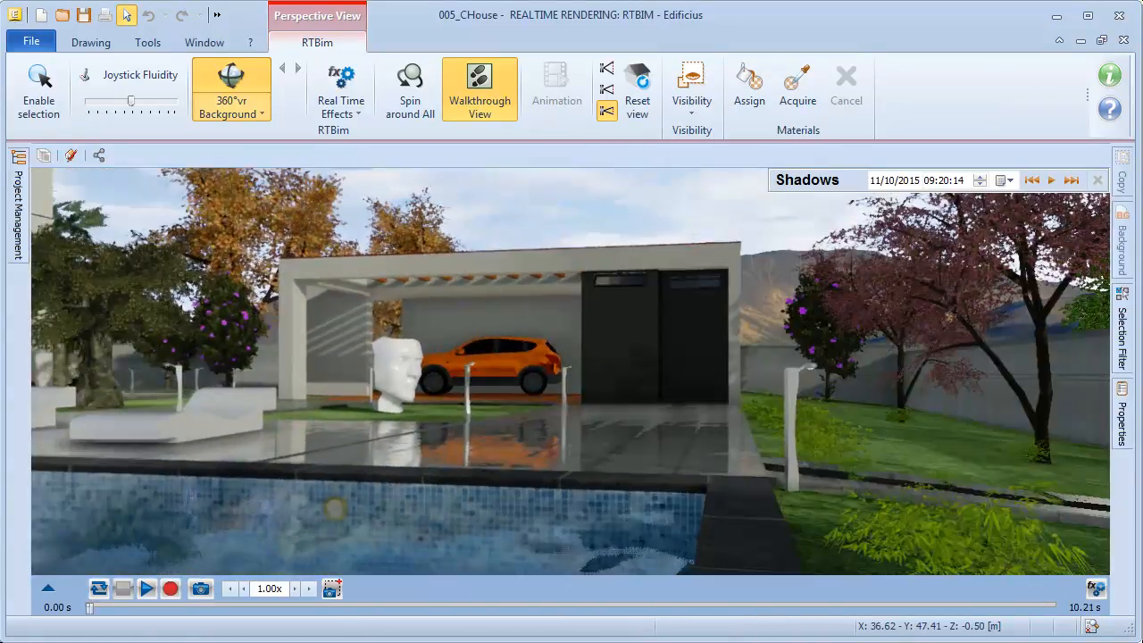
{"action": "key", "text": "Left"}
{"action": "key", "text": "Down"}
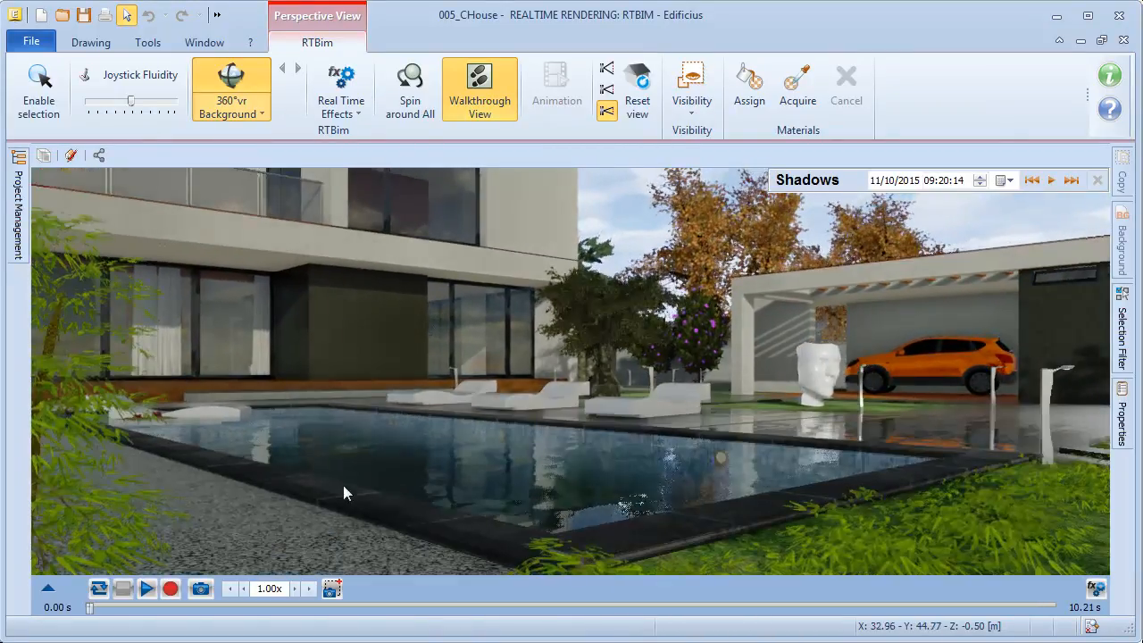
{"action": "left_click", "coordinate": [48, 588]}
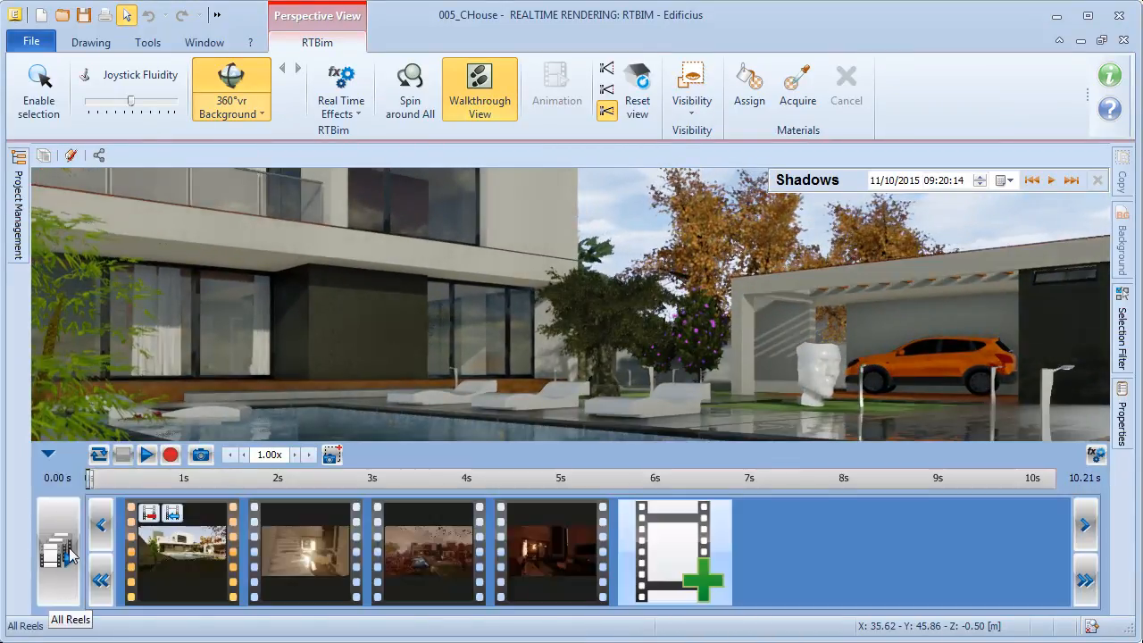
{"action": "left_click", "coordinate": [679, 570]}
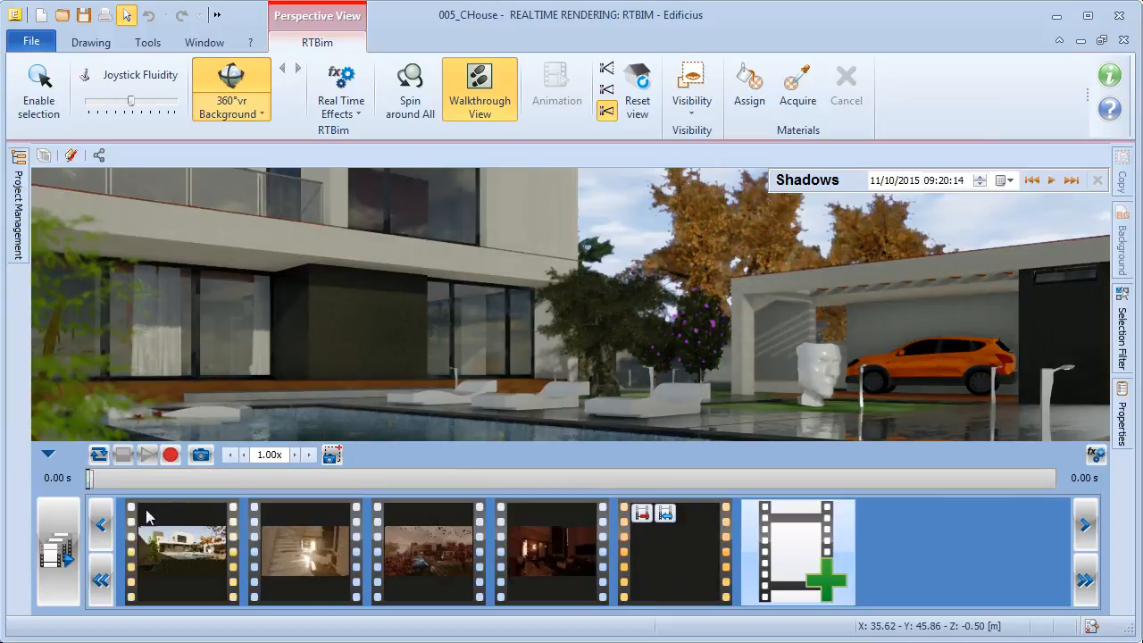
{"action": "left_click", "coordinate": [48, 456]}
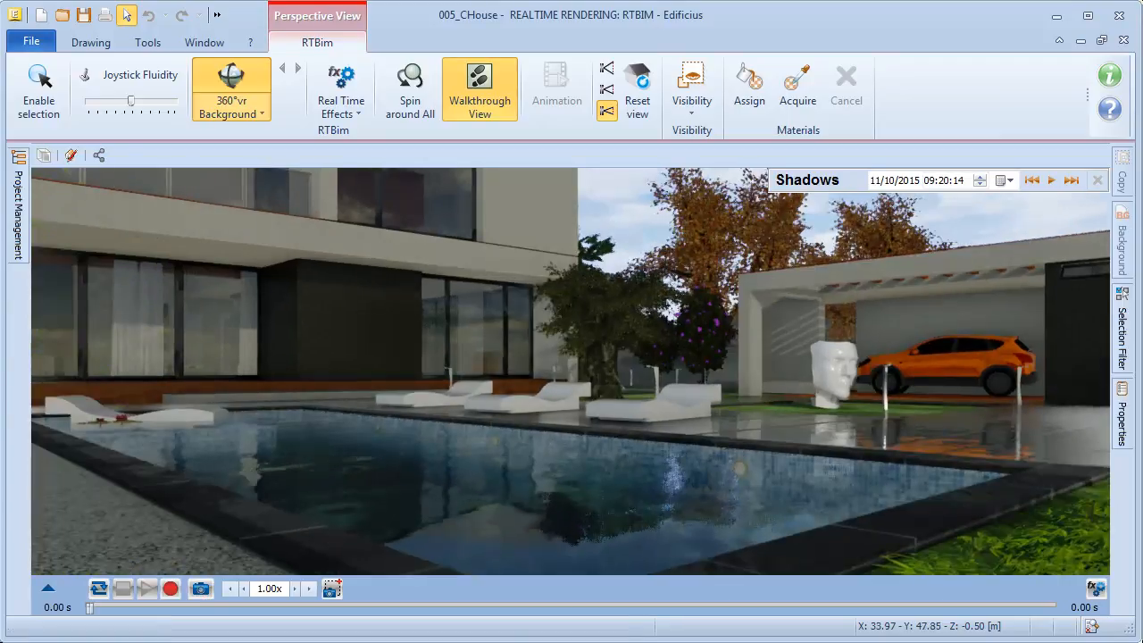
Frame the sun loungers, olive tree and sculpture by the pool and add that view as a snapshot to the current reel.
{"action": "key", "text": "Up"}
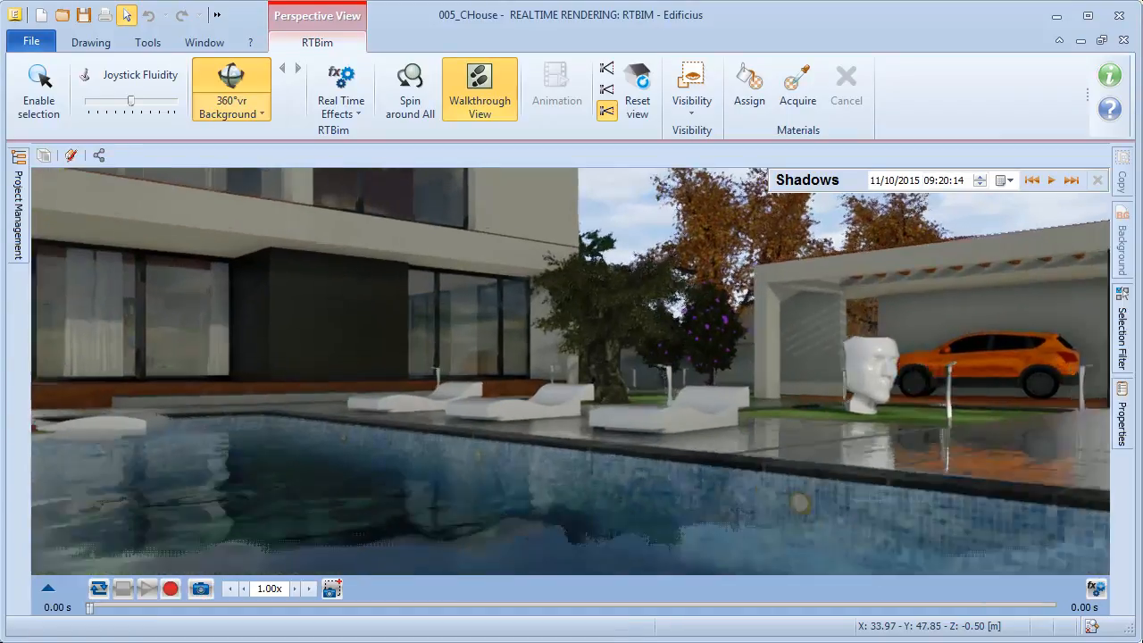
{"action": "key", "text": "Right"}
{"action": "key", "text": "Up"}
{"action": "key", "text": "Up"}
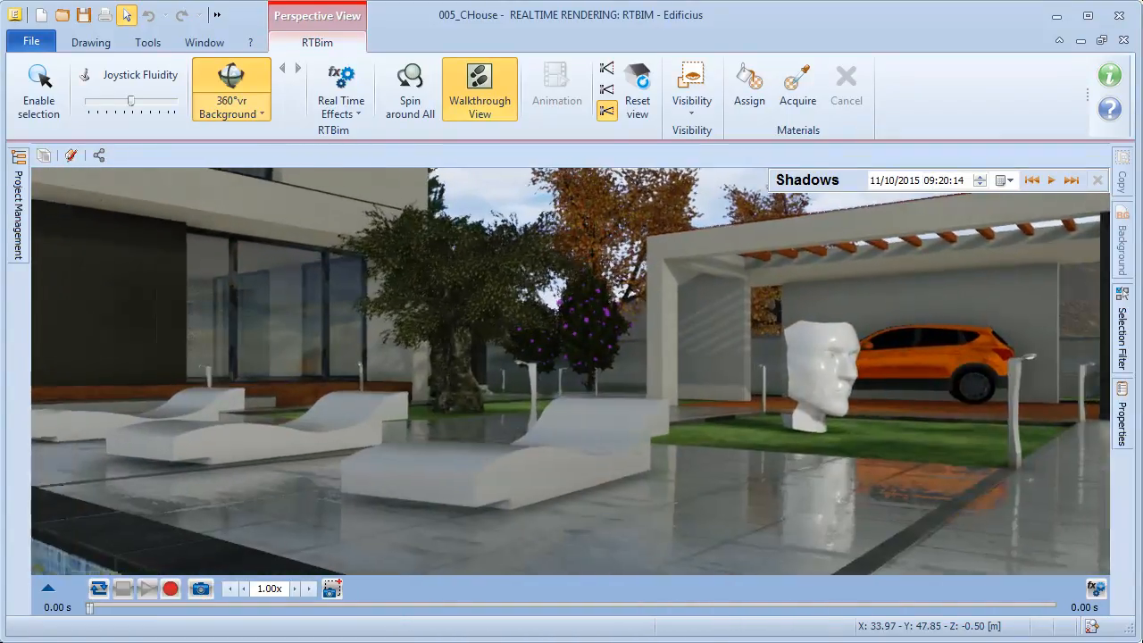
{"action": "left_click_drag", "start_coordinate": [661, 411], "coordinate": [624, 410]}
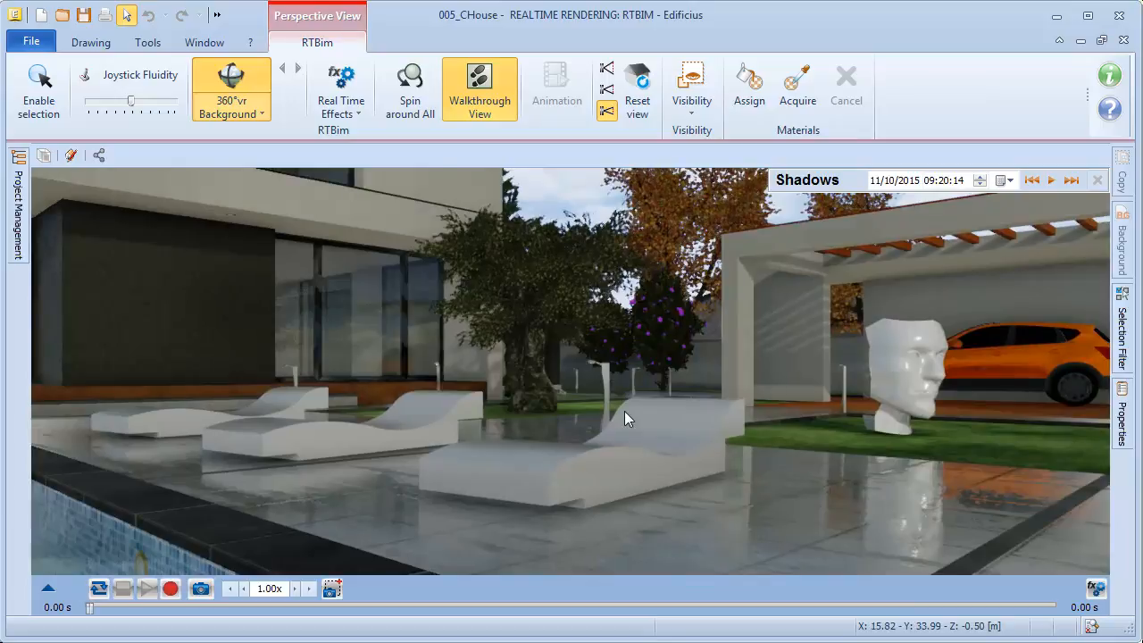
{"action": "left_click", "coordinate": [200, 589]}
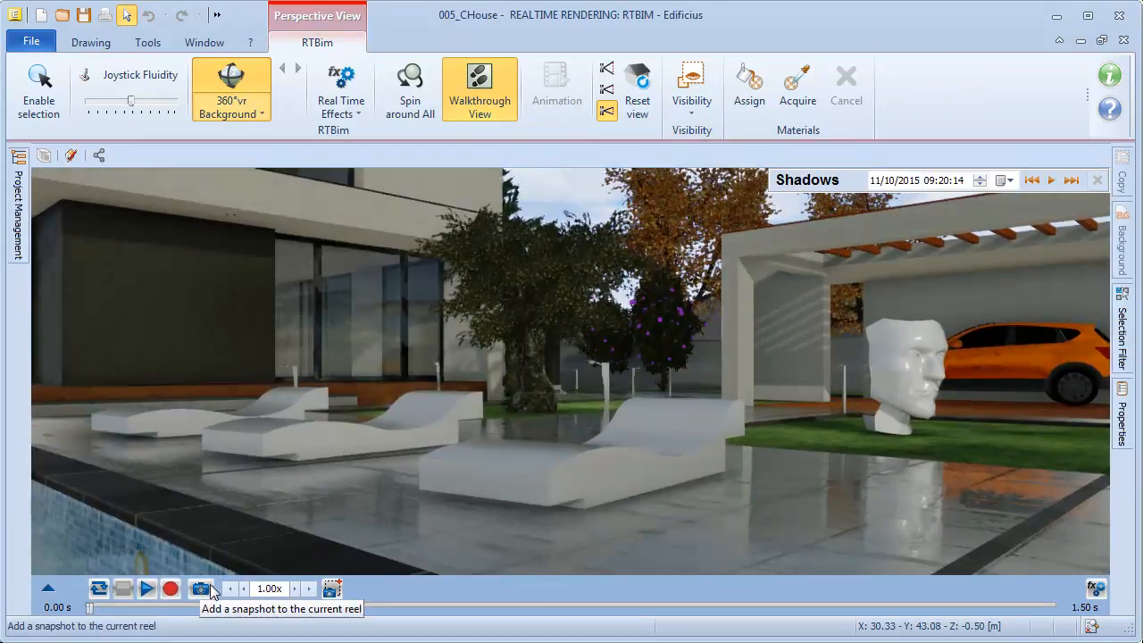
Walk past the sun loungers to frame the garden lamps, lawn and olive tree, and add the view as a snapshot to the reel.
{"action": "key", "text": "Up"}
{"action": "key", "text": "Left"}
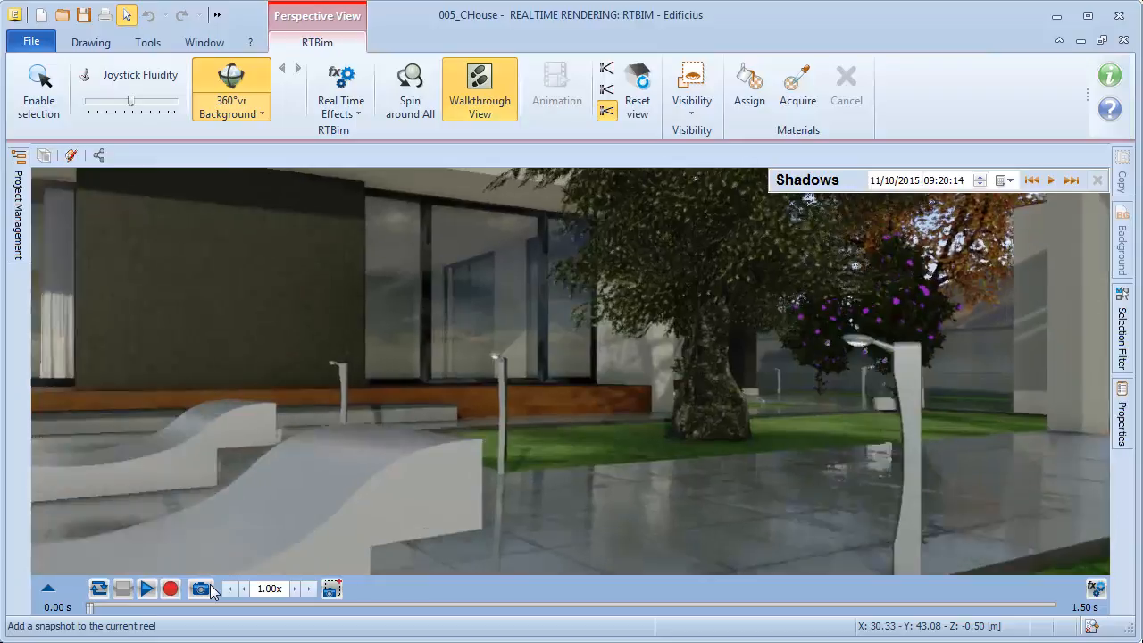
{"action": "key", "text": "Up"}
{"action": "key", "text": "Left"}
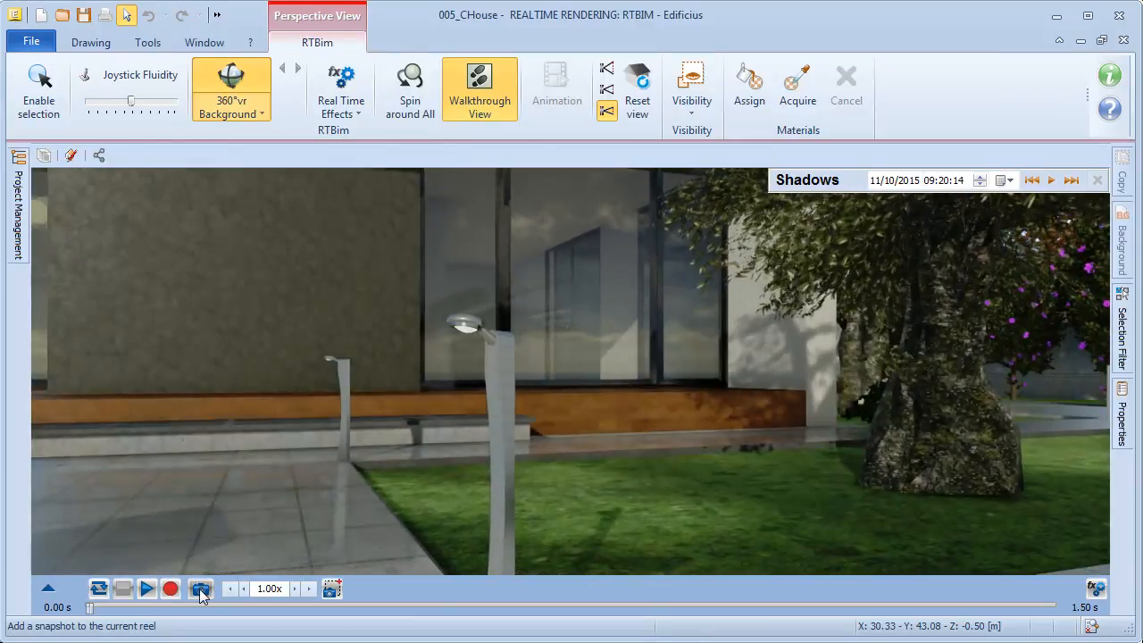
{"action": "left_click", "coordinate": [200, 590]}
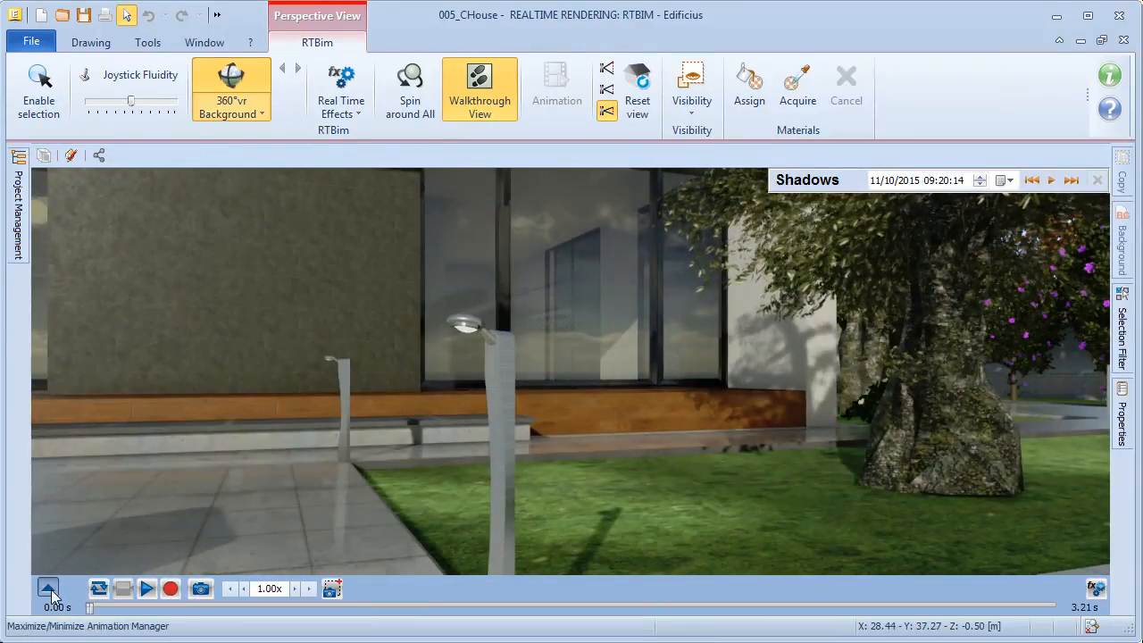
Play the new three-snapshot reel with the reel strip collapsed.
{"action": "left_click", "coordinate": [49, 589]}
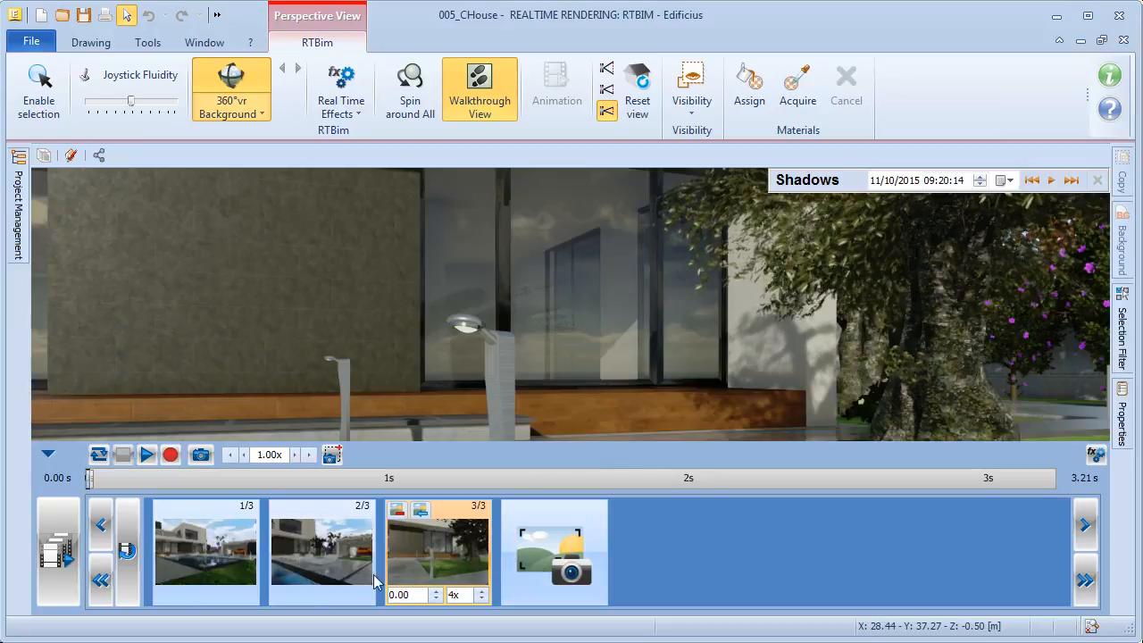
{"action": "left_click", "coordinate": [147, 455]}
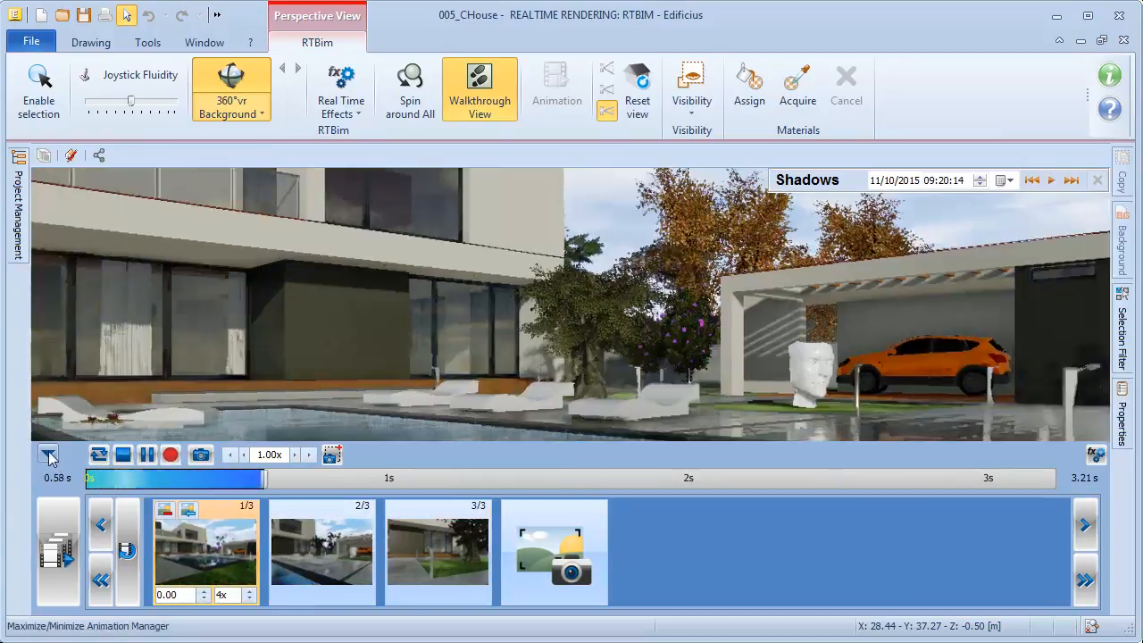
{"action": "left_click", "coordinate": [49, 453]}
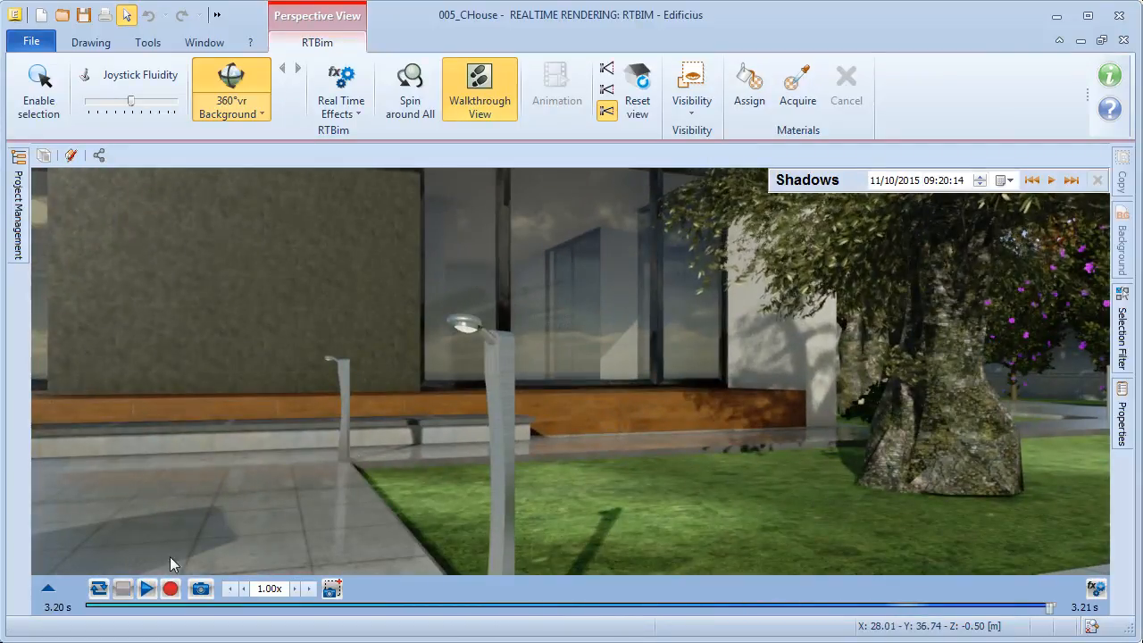
Open the first reel in the reel strip and collapse the strip to view it.
{"action": "left_click", "coordinate": [45, 590]}
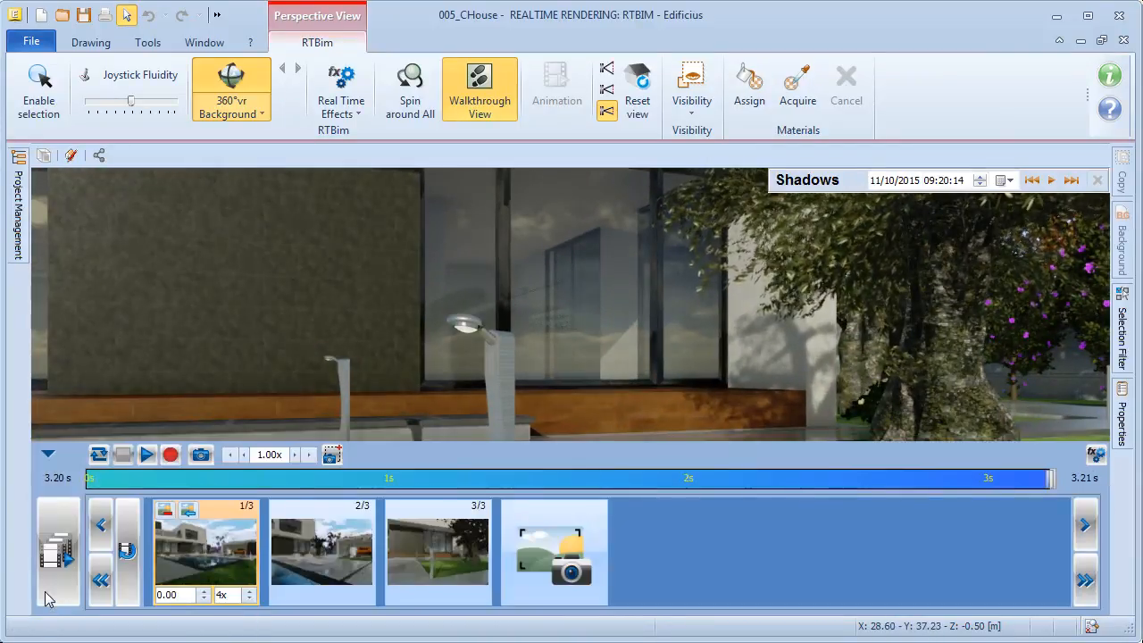
{"action": "double_click", "coordinate": [172, 549]}
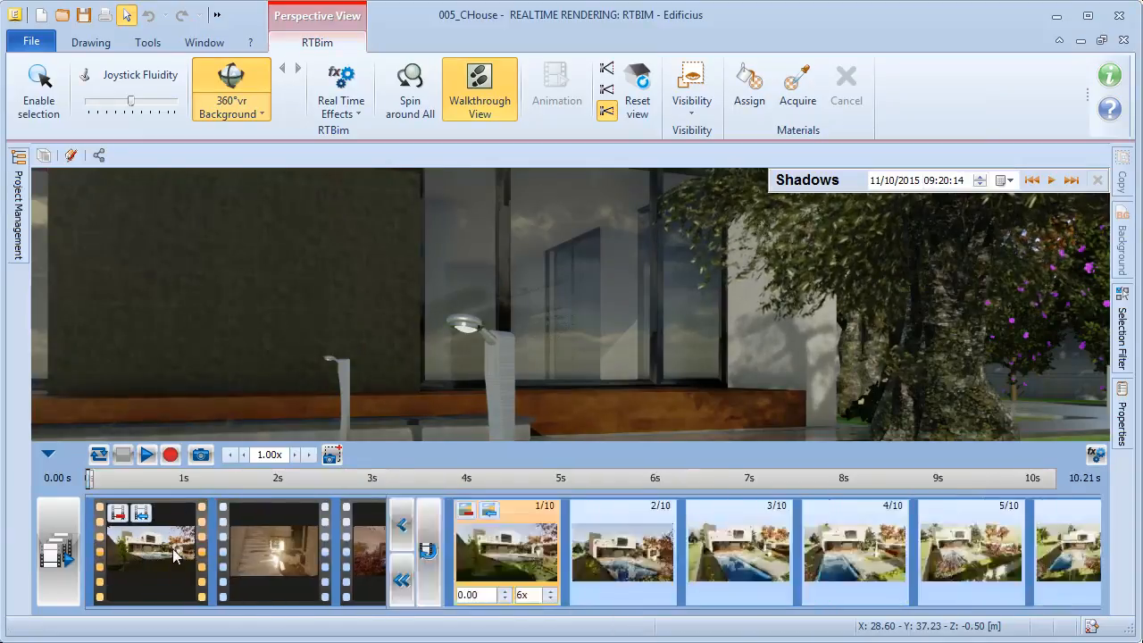
{"action": "left_click", "coordinate": [49, 456]}
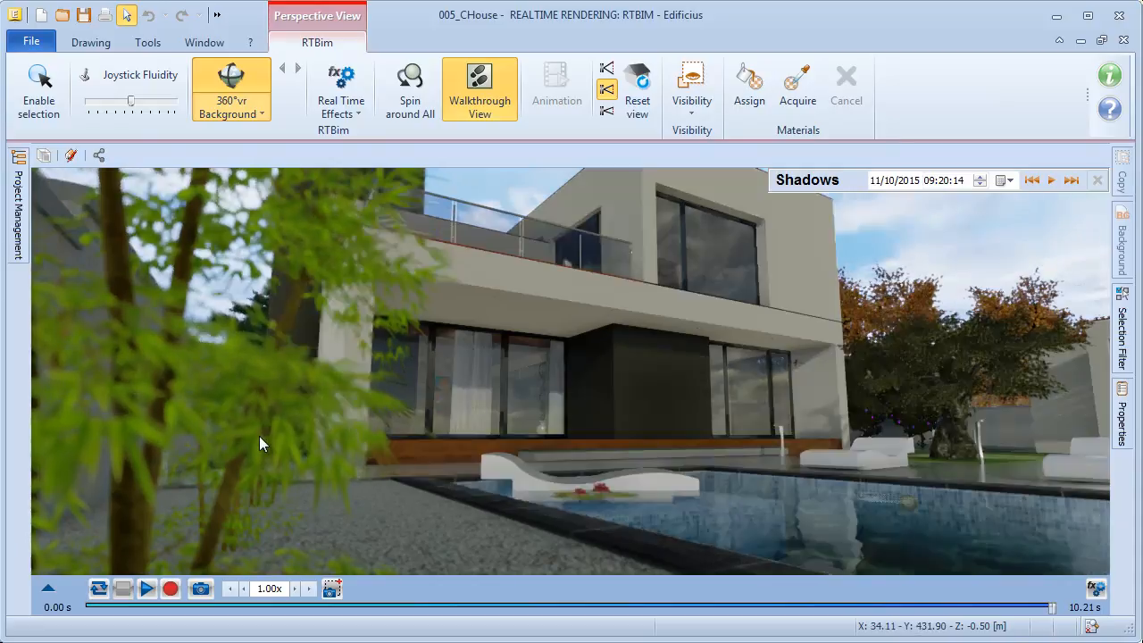
Try the Depth of Field focal point on the bamboo and on the house facade, and disable the effect.
{"action": "left_click", "coordinate": [355, 113]}
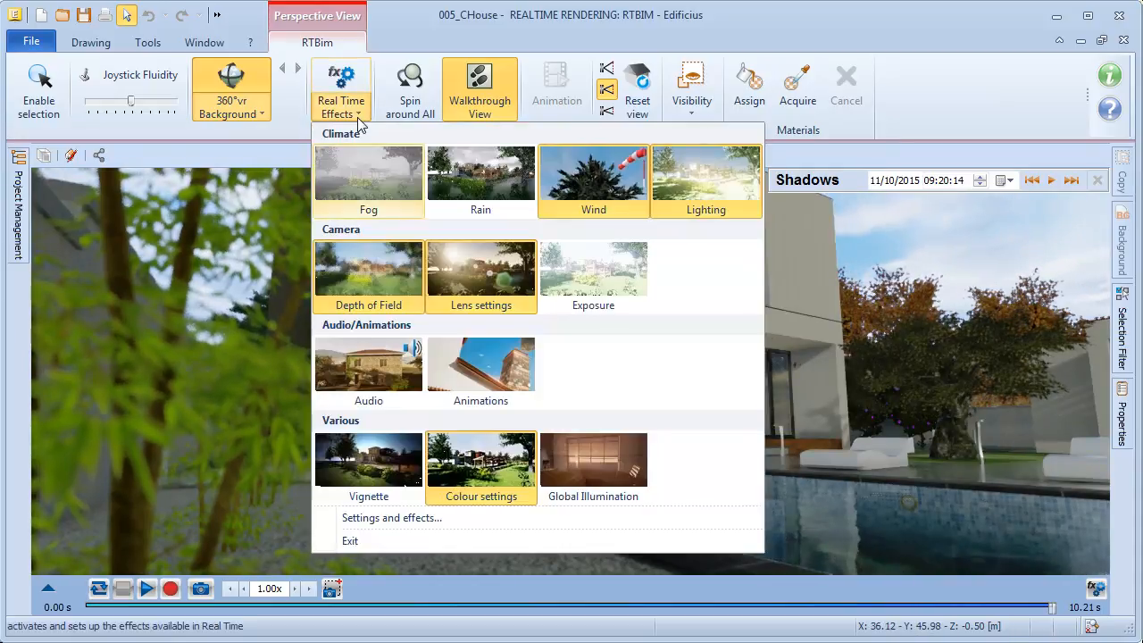
{"action": "left_click", "coordinate": [375, 516]}
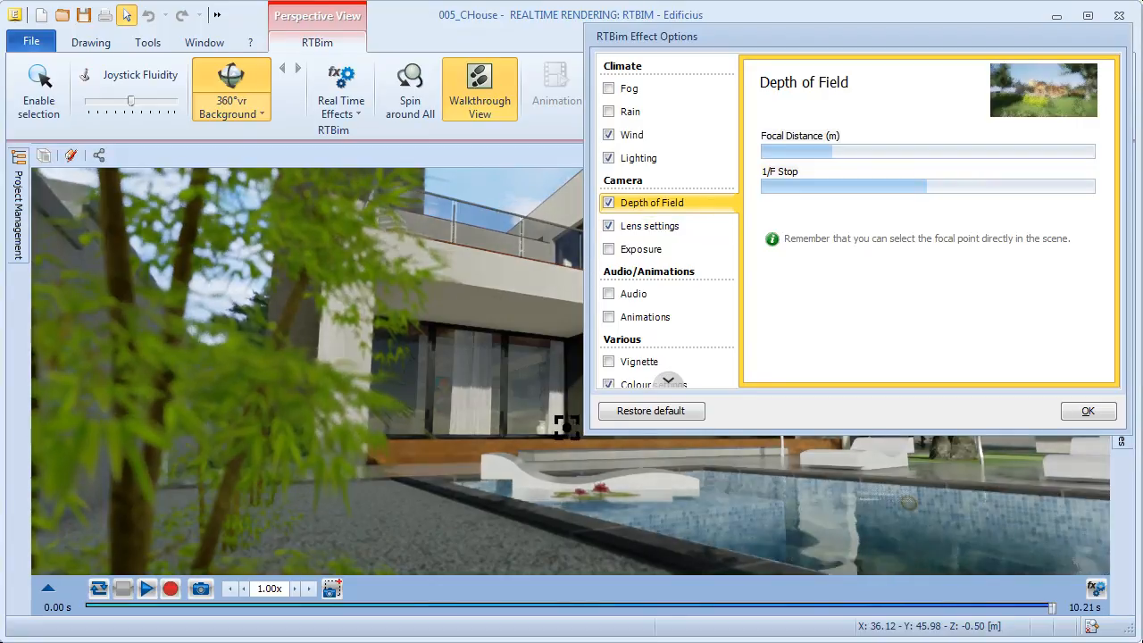
{"action": "left_click", "coordinate": [134, 528]}
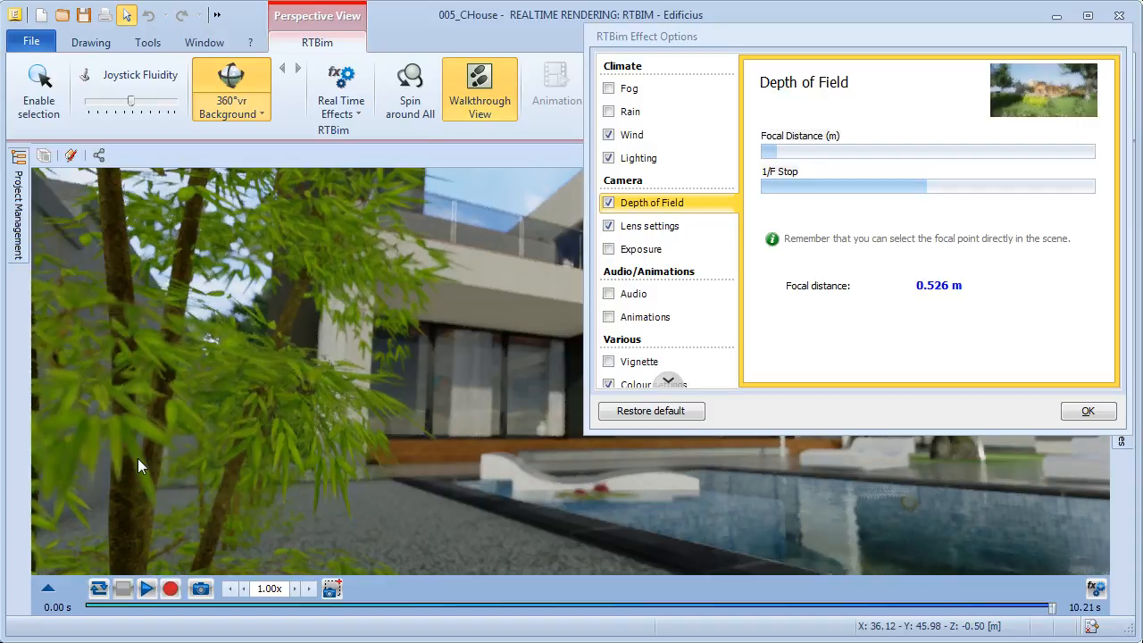
{"action": "left_click", "coordinate": [536, 289]}
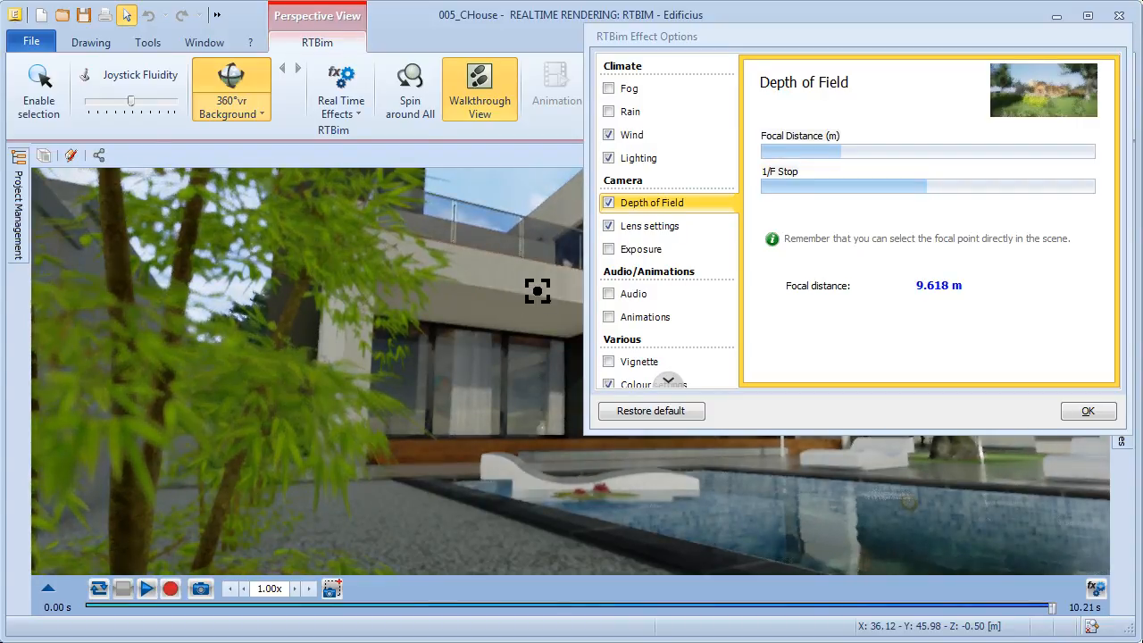
{"action": "left_click", "coordinate": [609, 204]}
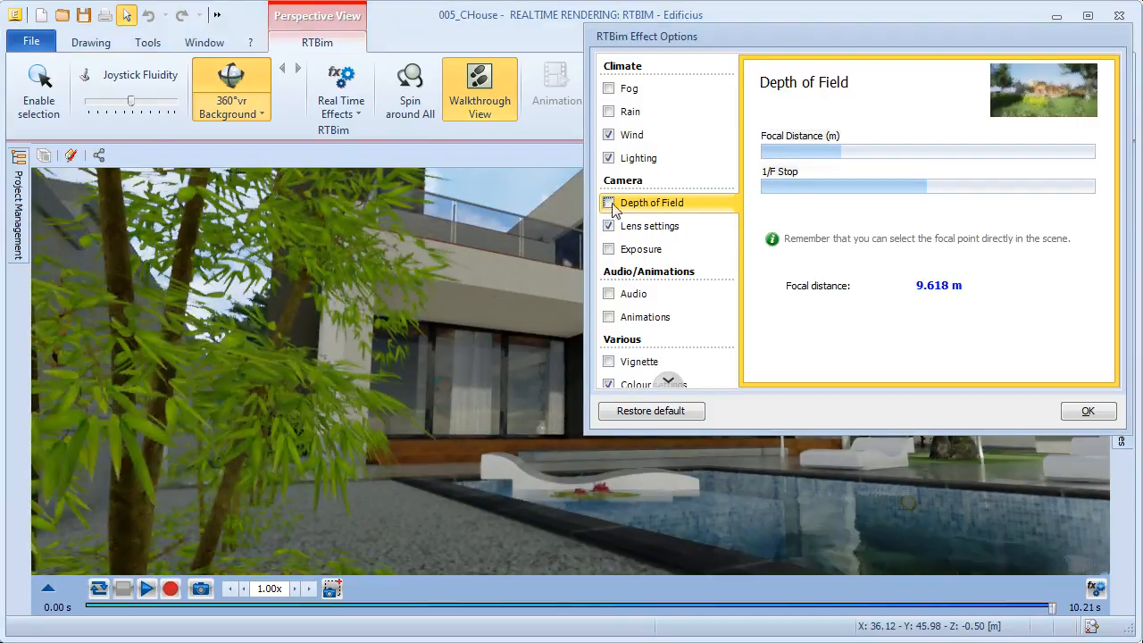
{"action": "left_click", "coordinate": [1087, 412]}
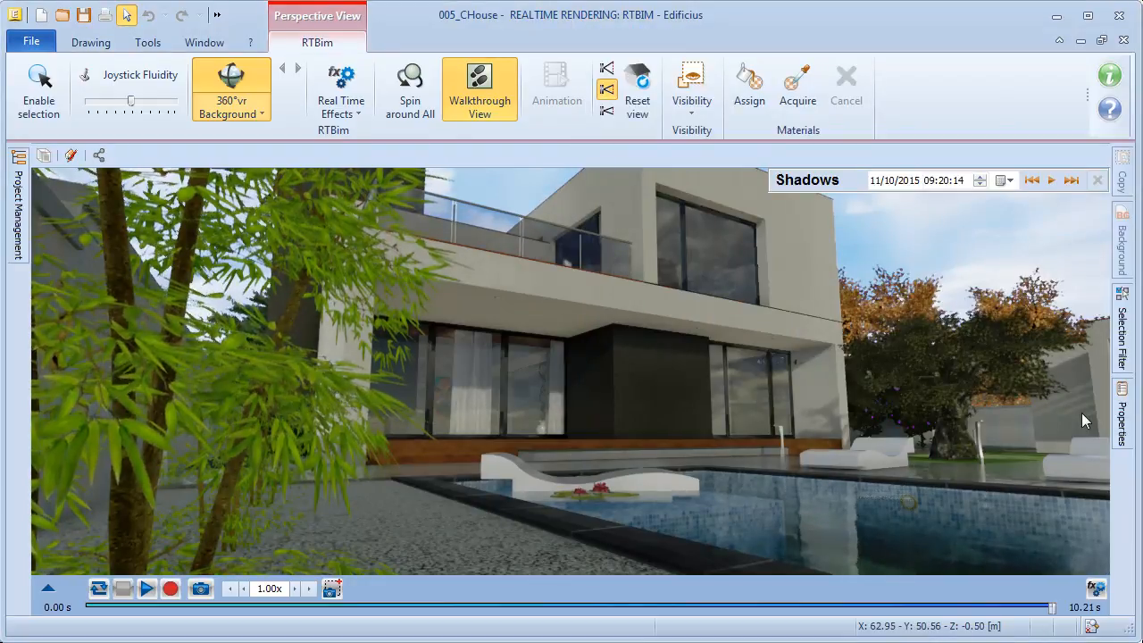
Run the sun and shadow simulation through the day and set the time to 11:20:14.
{"action": "left_click", "coordinate": [1051, 179]}
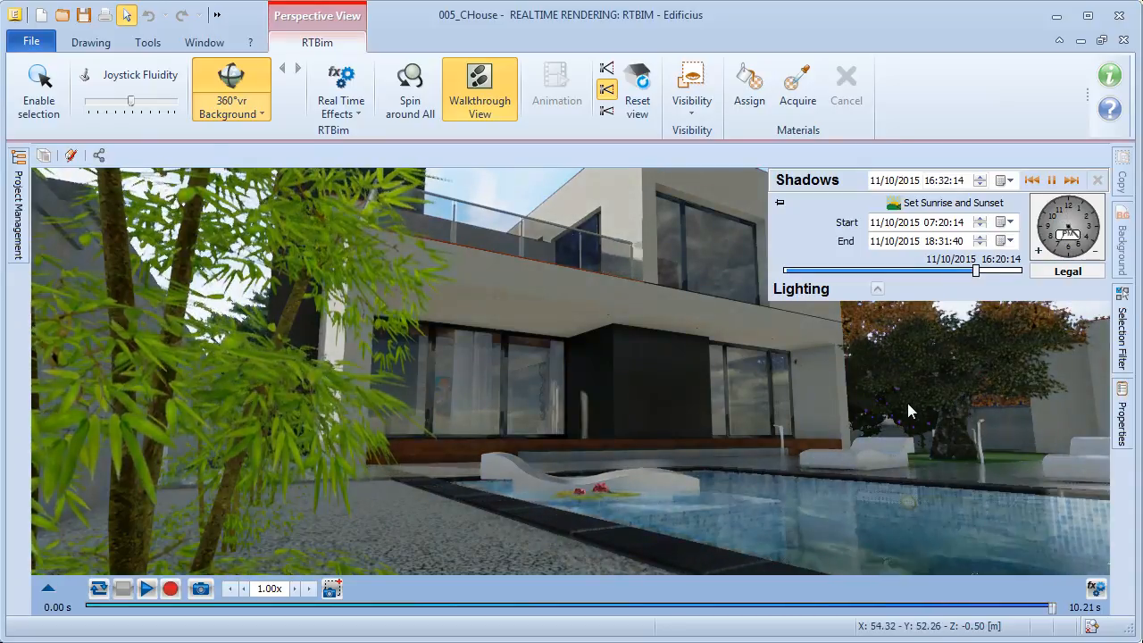
{"action": "left_click", "coordinate": [870, 270]}
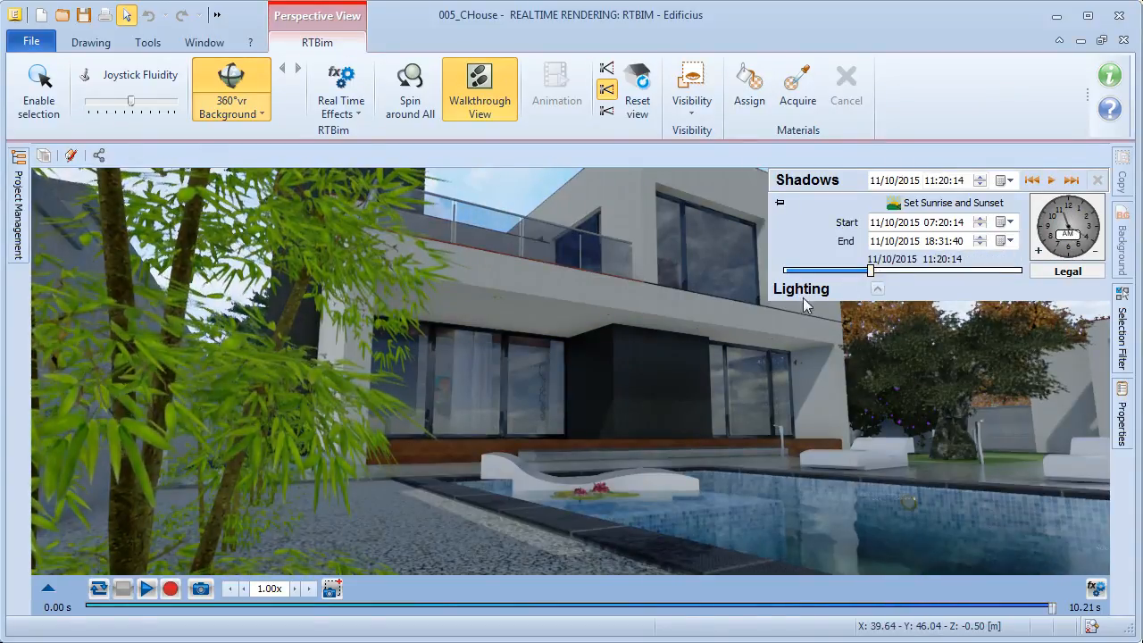
Open the second reel with the interior staircase and play it, pausing and rewinding along its timeline.
{"action": "left_click", "coordinate": [47, 590]}
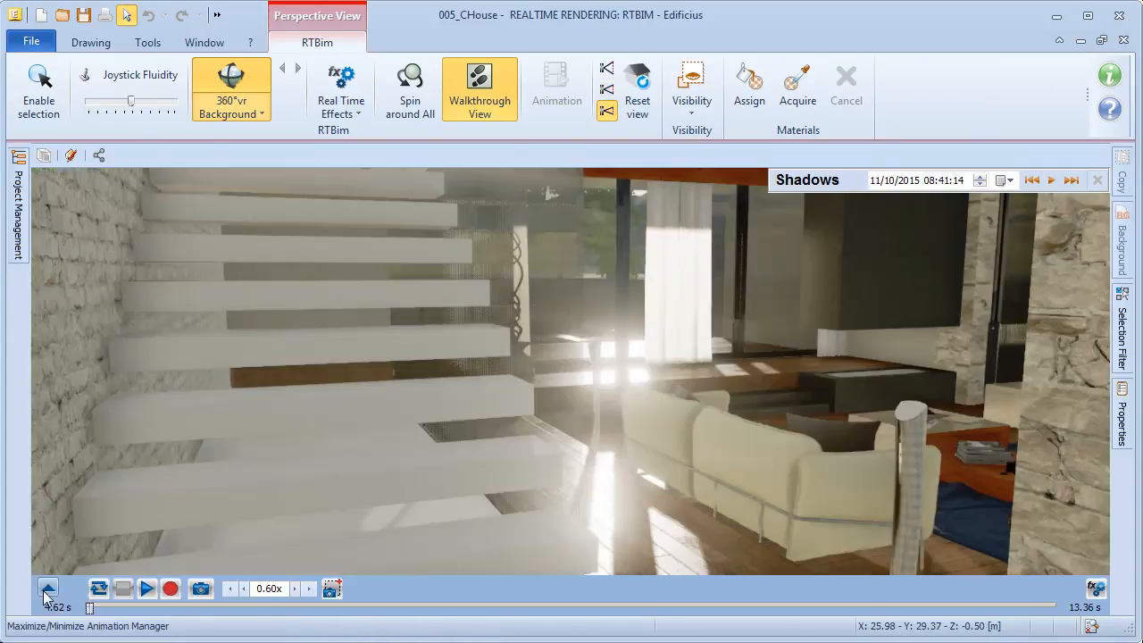
{"action": "left_click", "coordinate": [148, 590]}
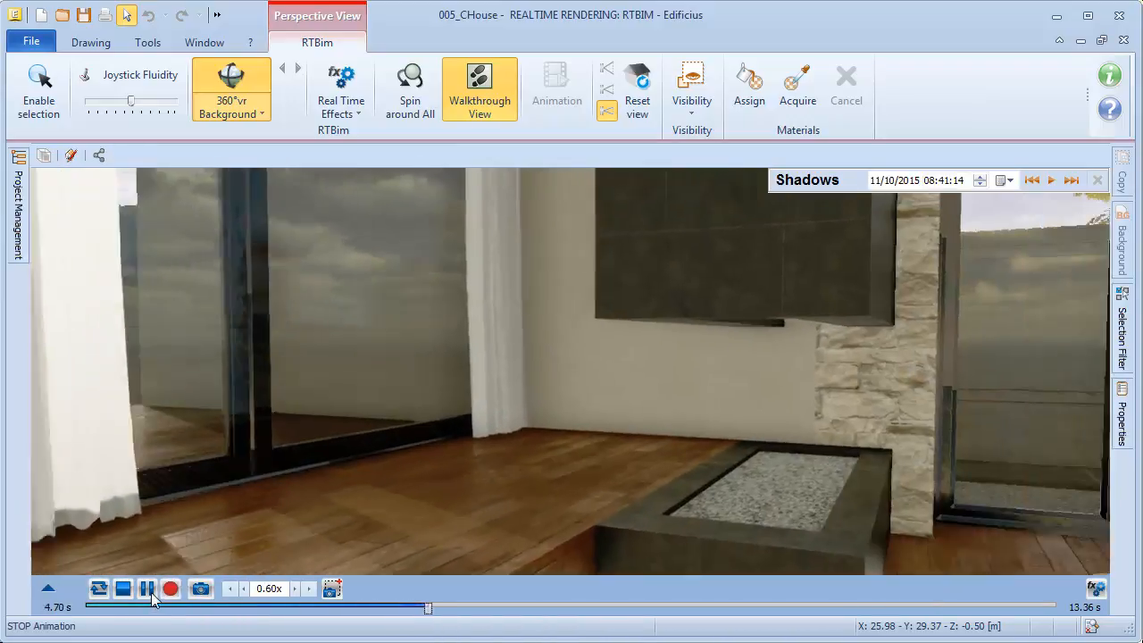
{"action": "left_click", "coordinate": [147, 590]}
{"action": "left_click_drag", "start_coordinate": [444, 610], "coordinate": [314, 610]}
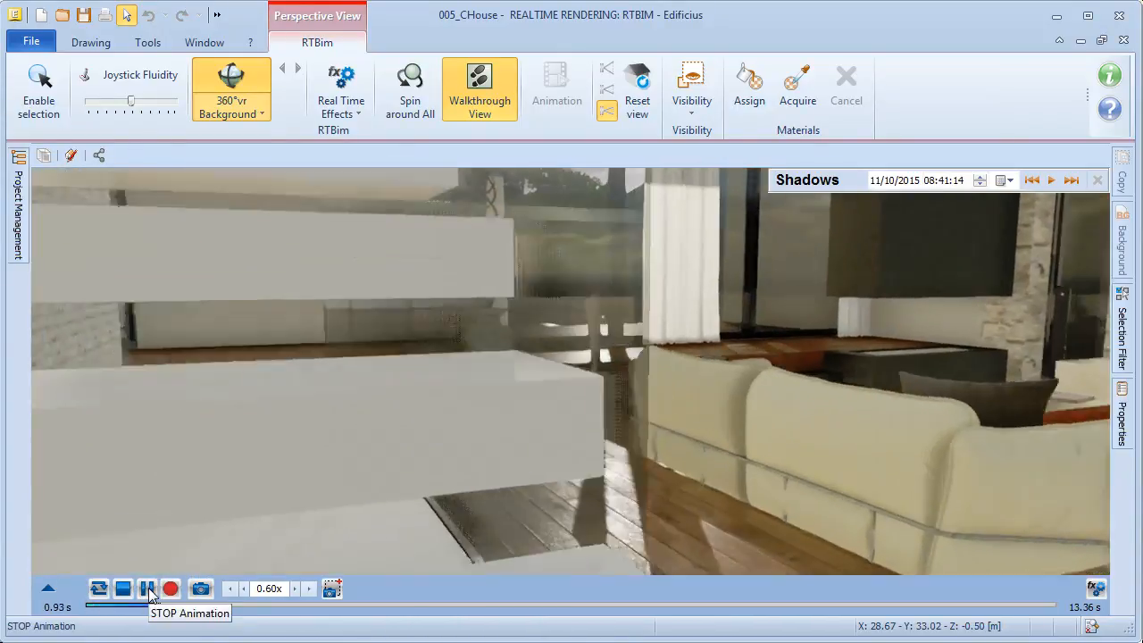
{"action": "left_click", "coordinate": [148, 590]}
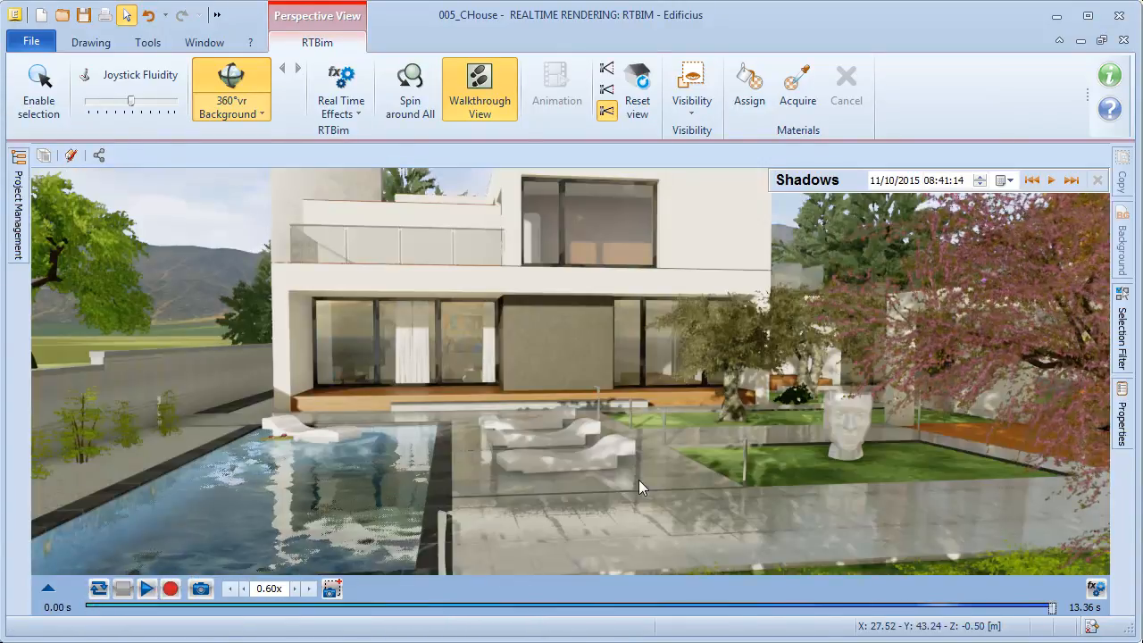
Expand the reel strip and open the fourth reel, showing the dark living room.
{"action": "left_click", "coordinate": [54, 587]}
{"action": "left_click", "coordinate": [114, 549]}
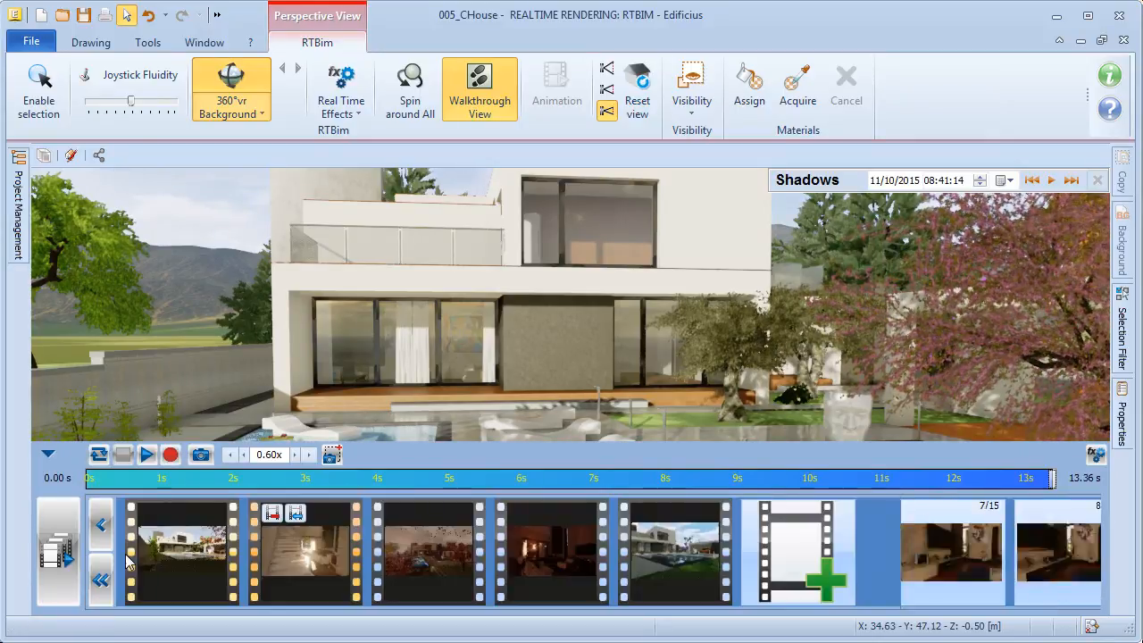
{"action": "left_click", "coordinate": [529, 543]}
{"action": "left_click", "coordinate": [526, 539]}
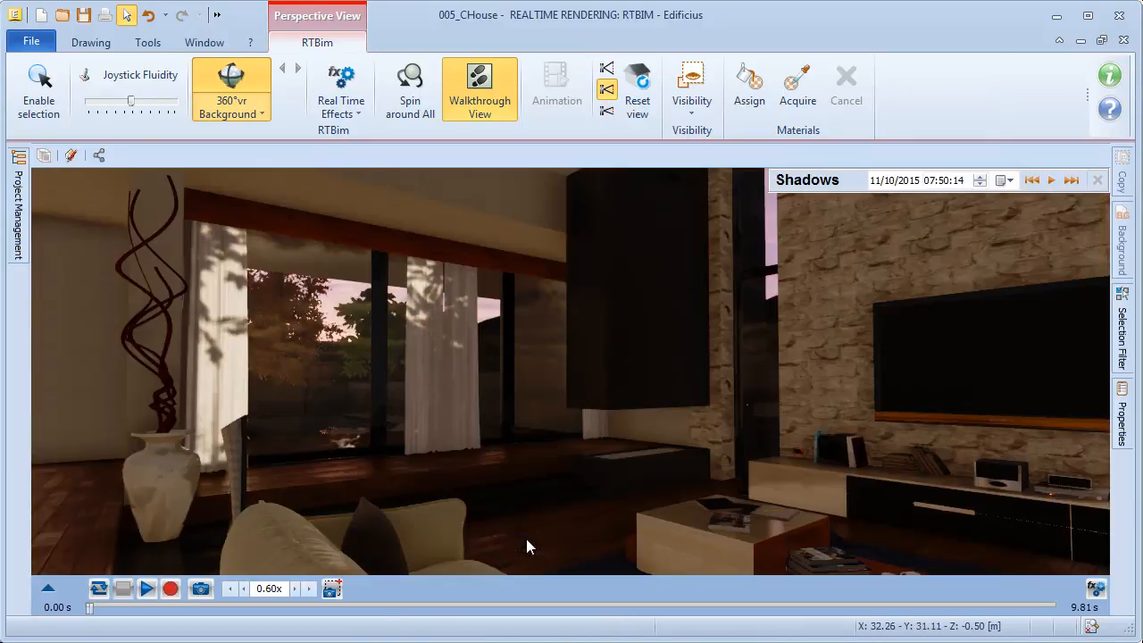
Run the sun simulation on to 18:20:14 and switch on the Luci Soggiorno lights.
{"action": "left_click", "coordinate": [1051, 181]}
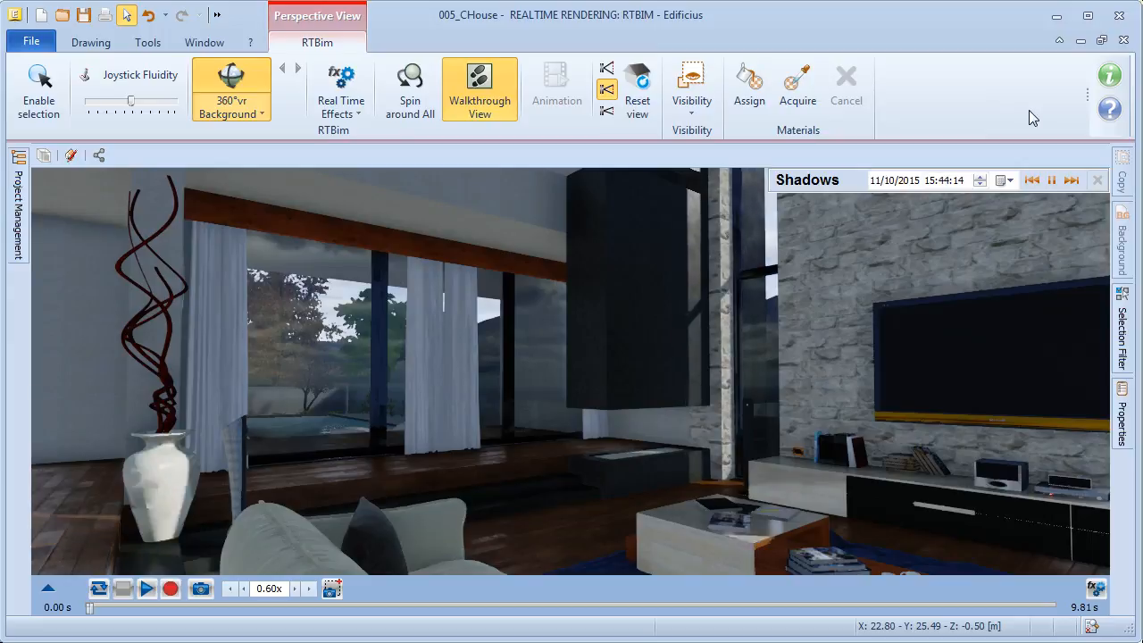
{"action": "left_click", "coordinate": [1052, 180]}
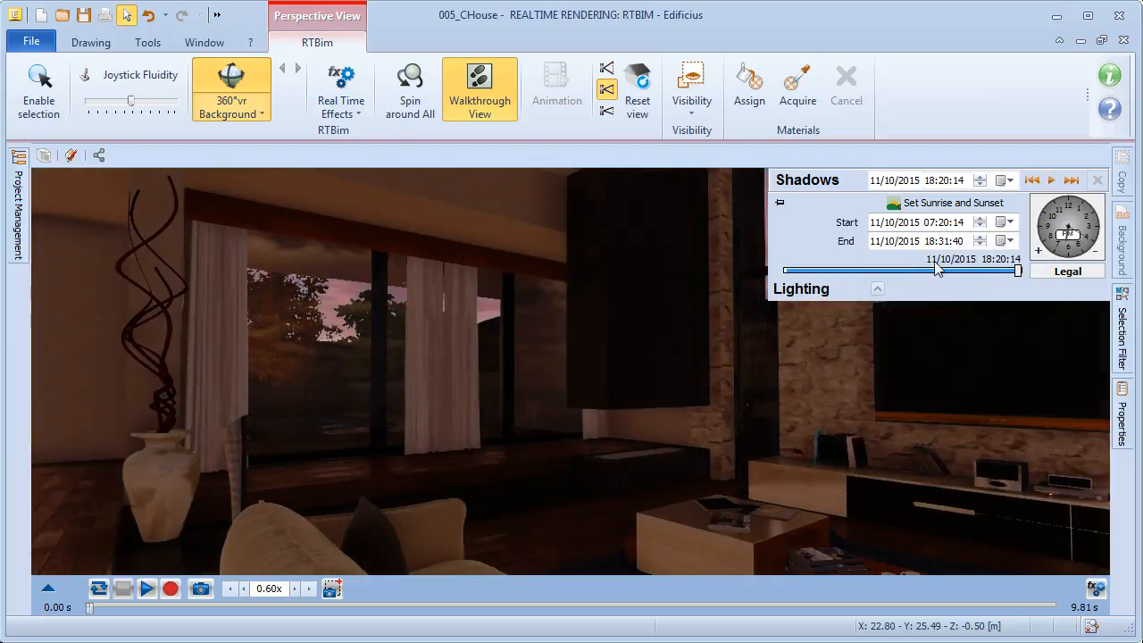
{"action": "left_click", "coordinate": [878, 290]}
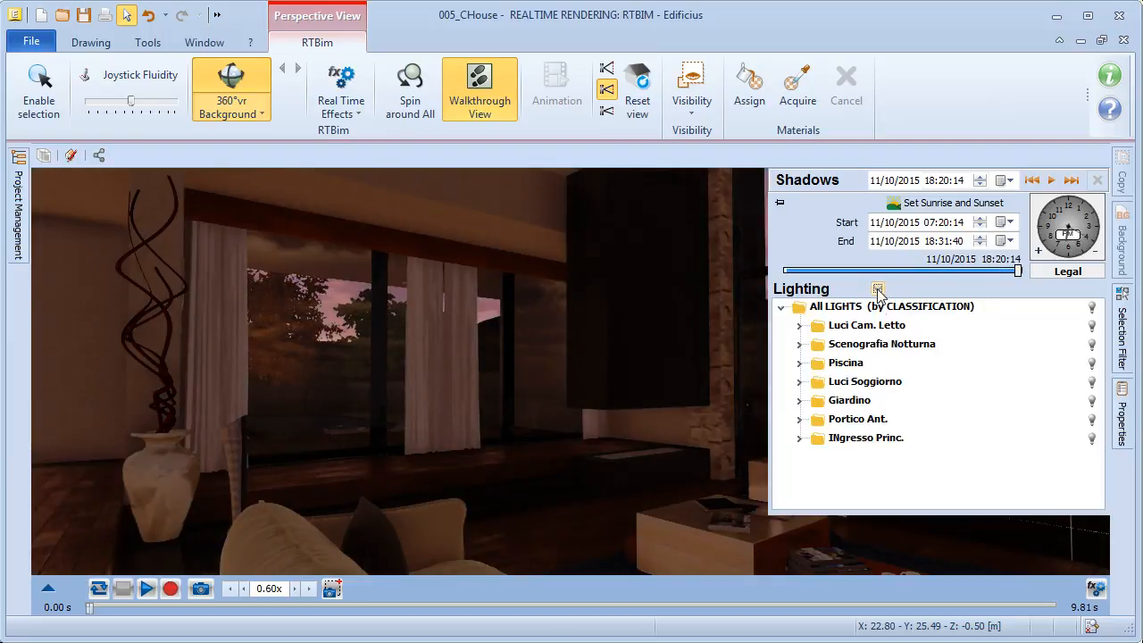
{"action": "left_click", "coordinate": [1091, 382]}
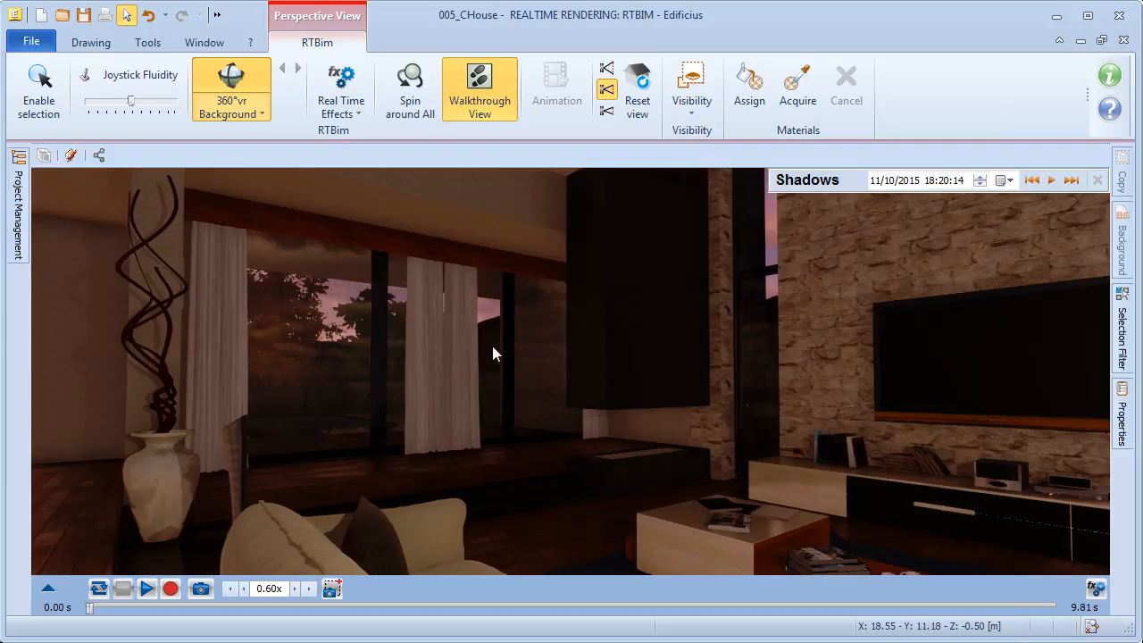
Play the living room reel to its end, pausing it partway to view the lit painting wall.
{"action": "left_click", "coordinate": [144, 589]}
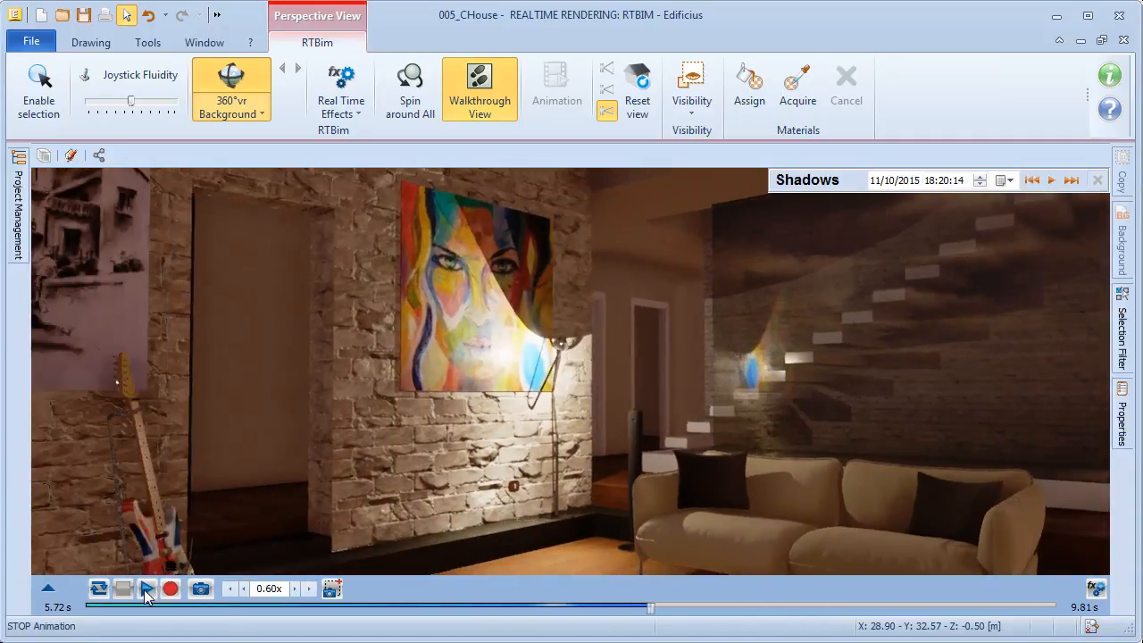
{"action": "left_click", "coordinate": [145, 589]}
{"action": "left_click", "coordinate": [145, 592]}
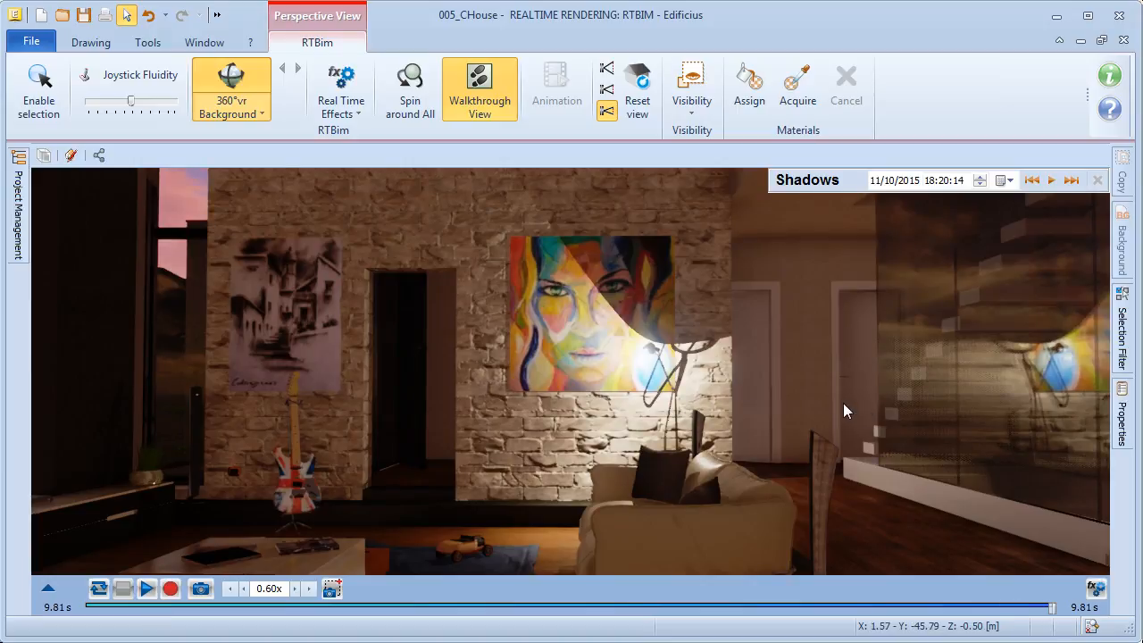
Open the dusk exterior reel of the house and enable the Wind, Rain and Fog climate effects.
{"action": "left_click", "coordinate": [49, 588]}
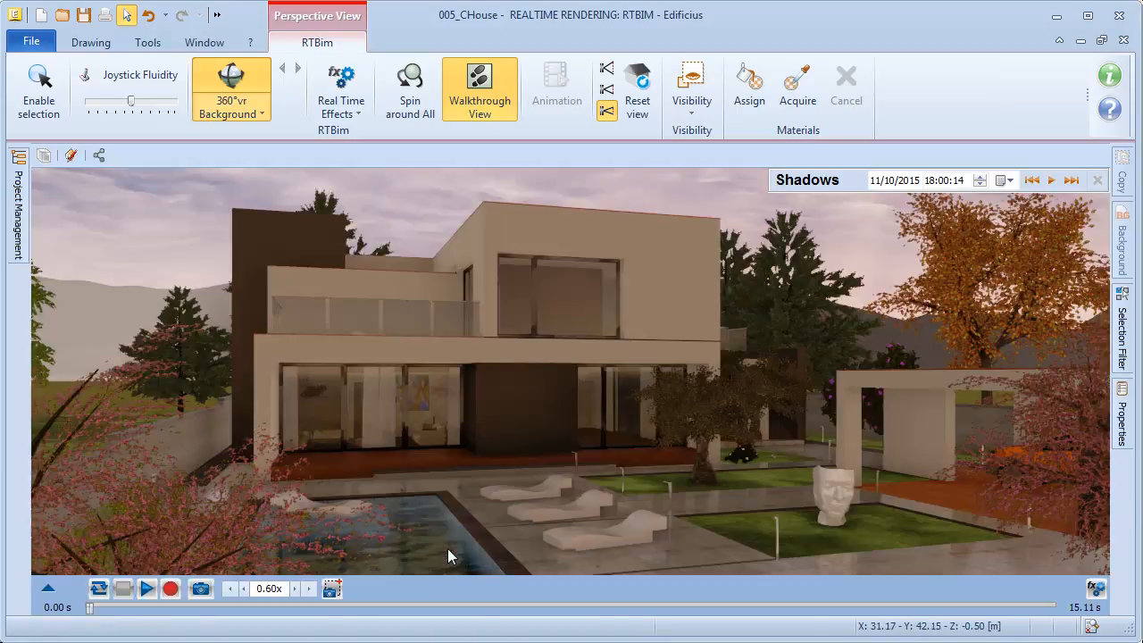
{"action": "left_click", "coordinate": [351, 120]}
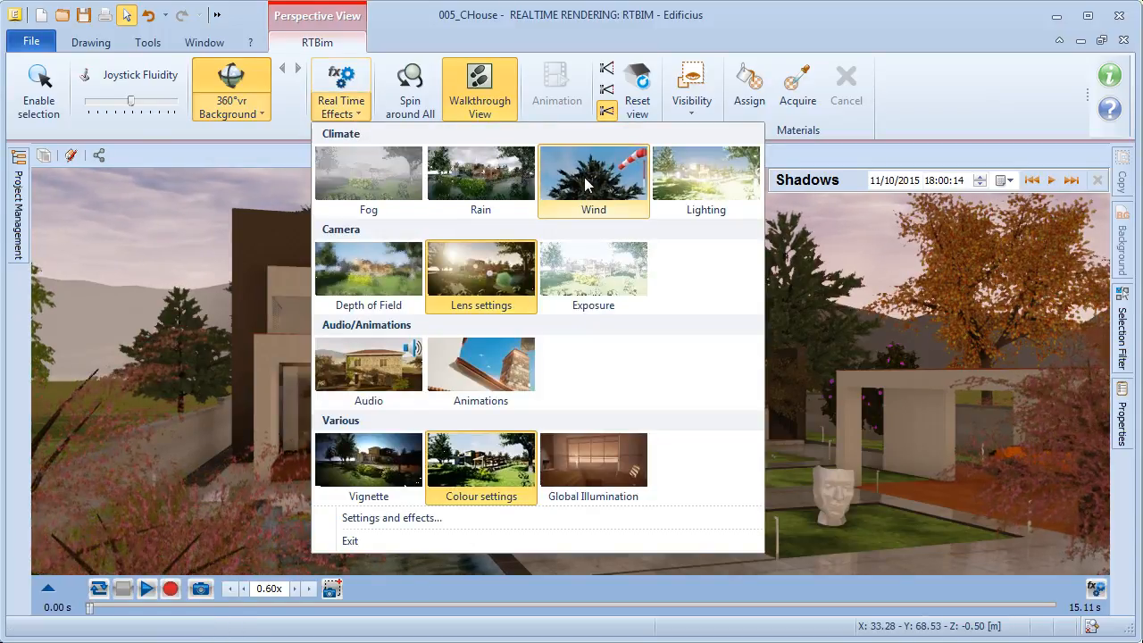
{"action": "left_click", "coordinate": [561, 204]}
{"action": "left_click", "coordinate": [487, 181]}
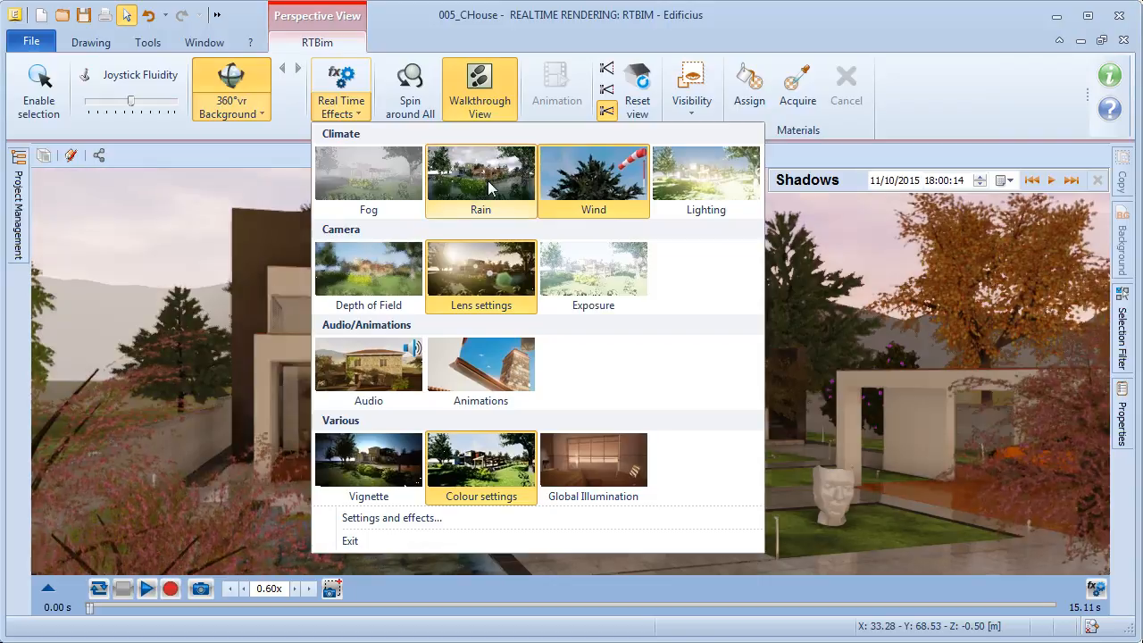
{"action": "left_click", "coordinate": [374, 188]}
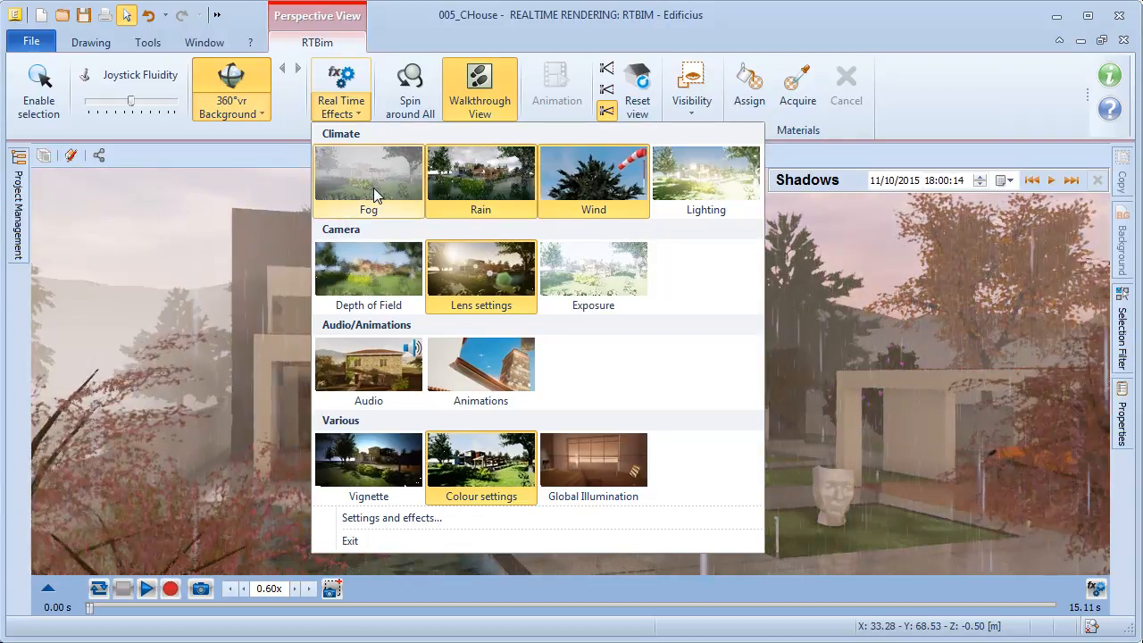
{"action": "left_click", "coordinate": [370, 539]}
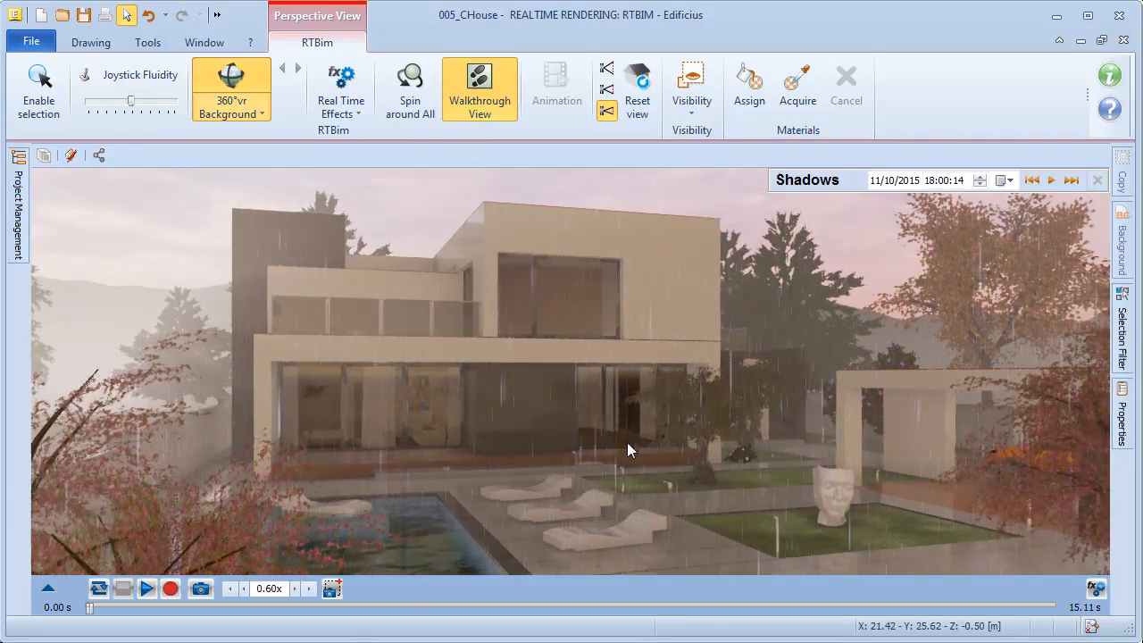
Switch on all lights except the Luci Cam. Letto, Luci Soggiorno and INgresso Princ. groups.
{"action": "mouse_move", "coordinate": [841, 186]}
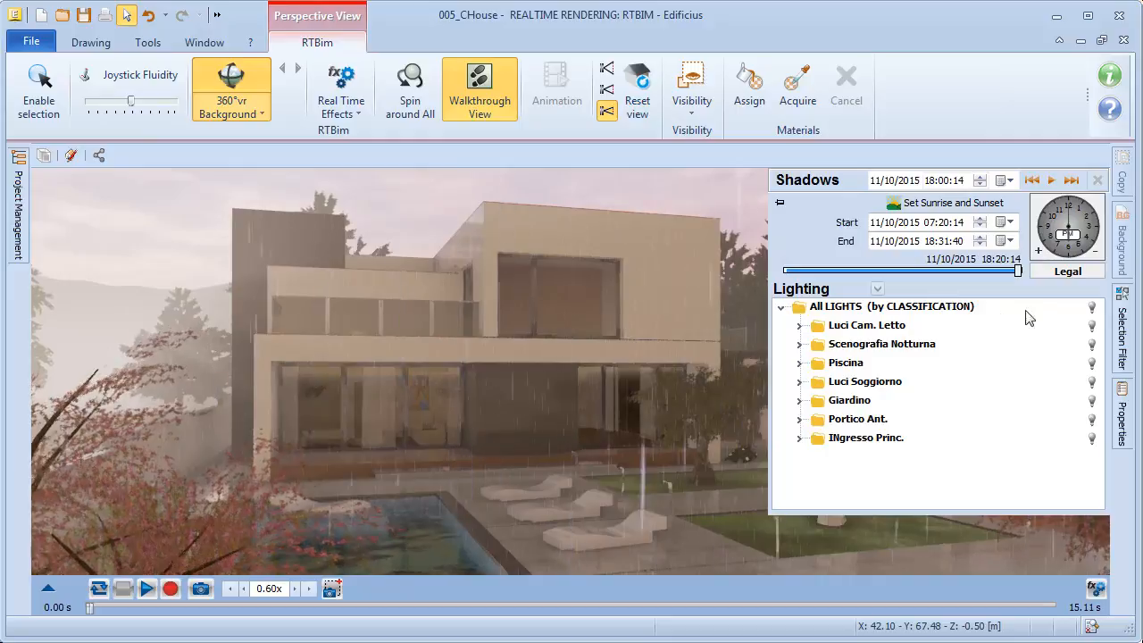
{"action": "left_click", "coordinate": [1092, 307]}
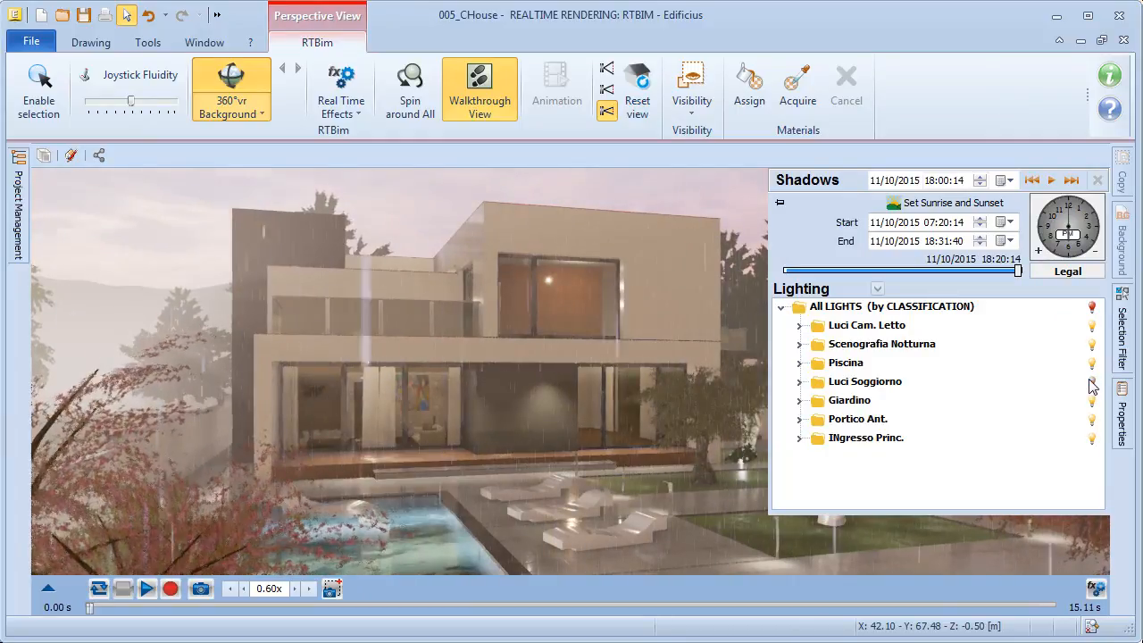
{"action": "left_click", "coordinate": [1091, 325]}
{"action": "left_click", "coordinate": [1092, 437]}
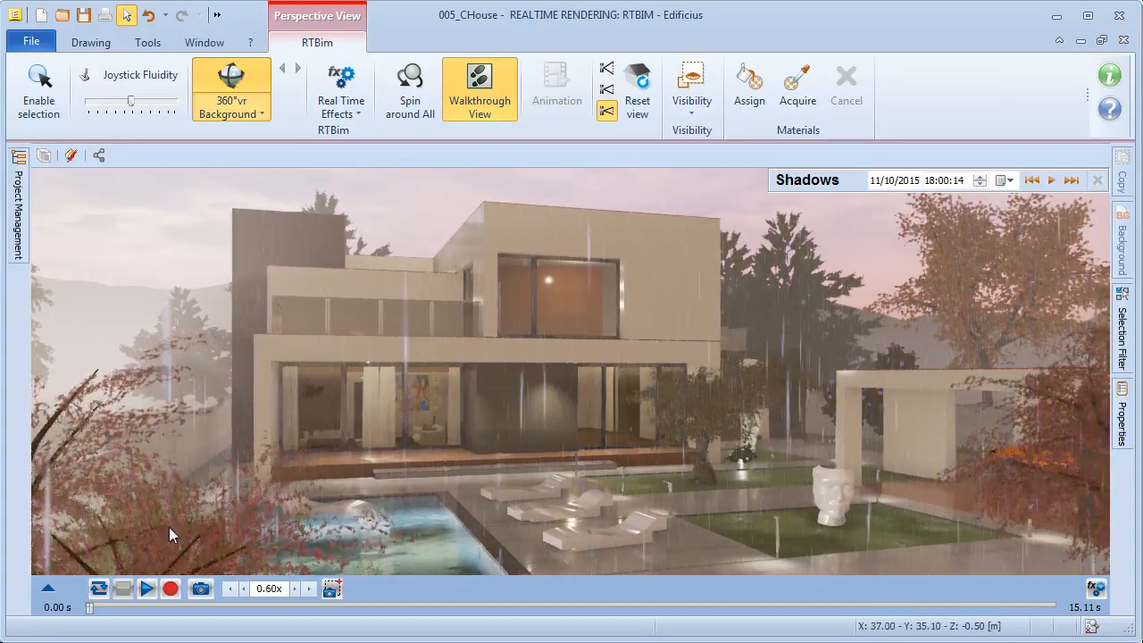
Play the dusk exterior reel, pause it at the wet wooden porch and move the playback position back slightly.
{"action": "left_click", "coordinate": [148, 590]}
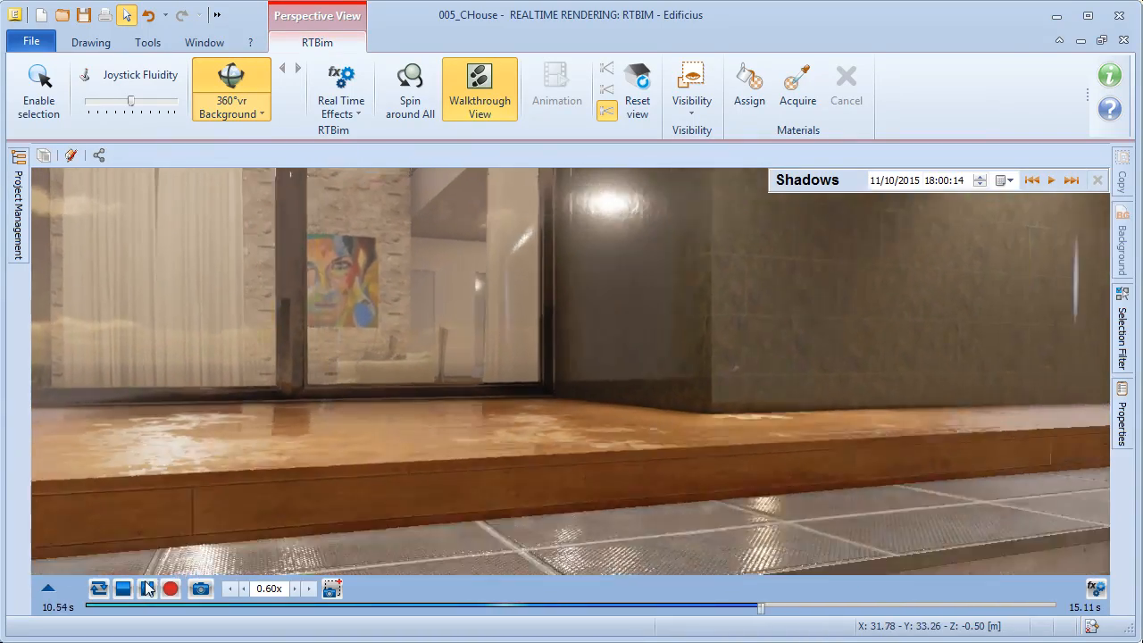
{"action": "left_click", "coordinate": [146, 589]}
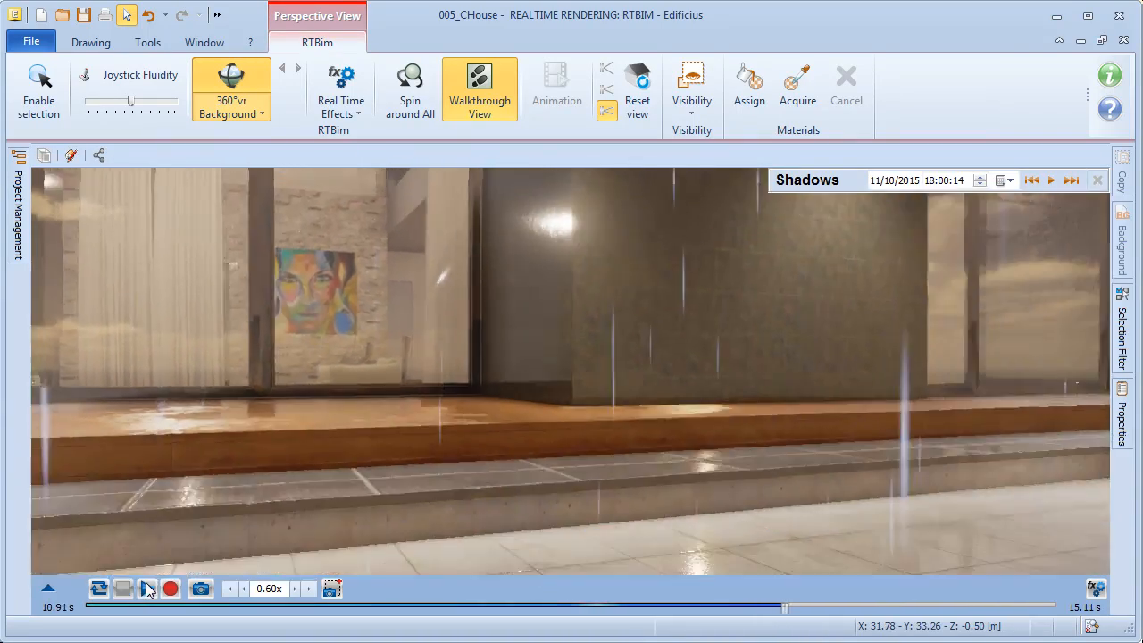
{"action": "left_click_drag", "start_coordinate": [787, 611], "coordinate": [650, 623]}
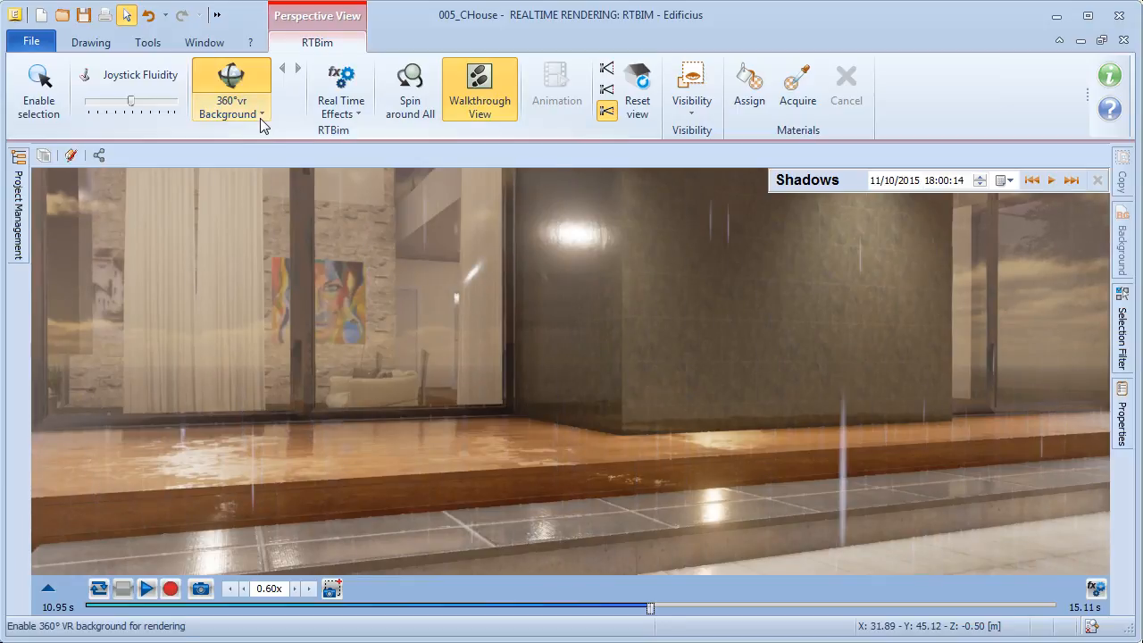
Switch the Rain effect off and back on to compare the dry and wet porch floor.
{"action": "left_click", "coordinate": [355, 111]}
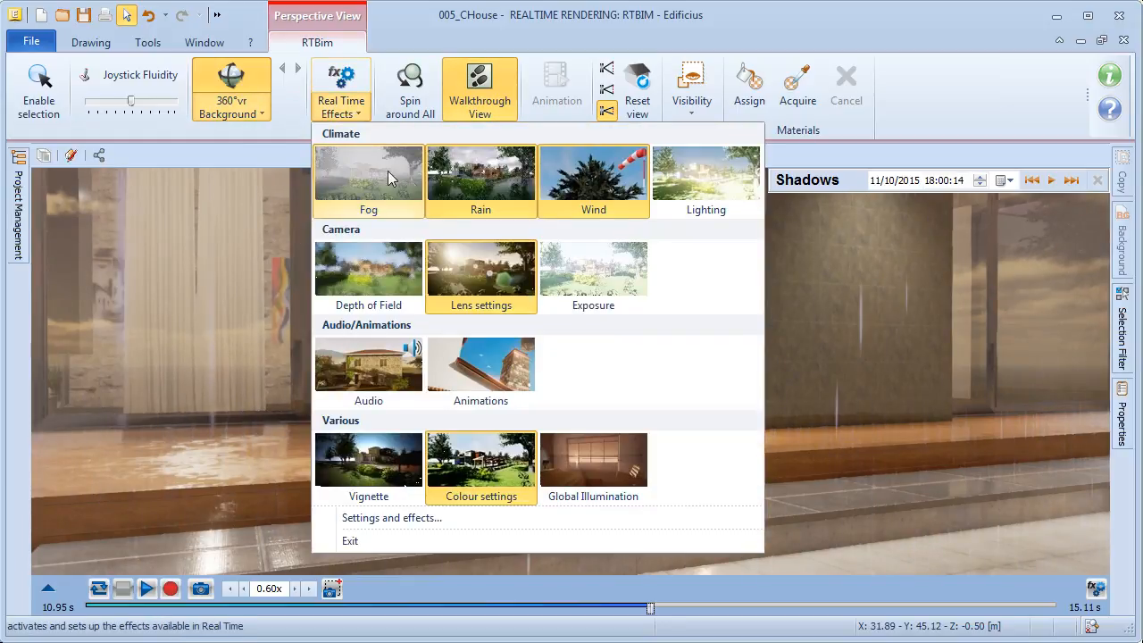
{"action": "left_click", "coordinate": [473, 183]}
{"action": "left_click", "coordinate": [364, 541]}
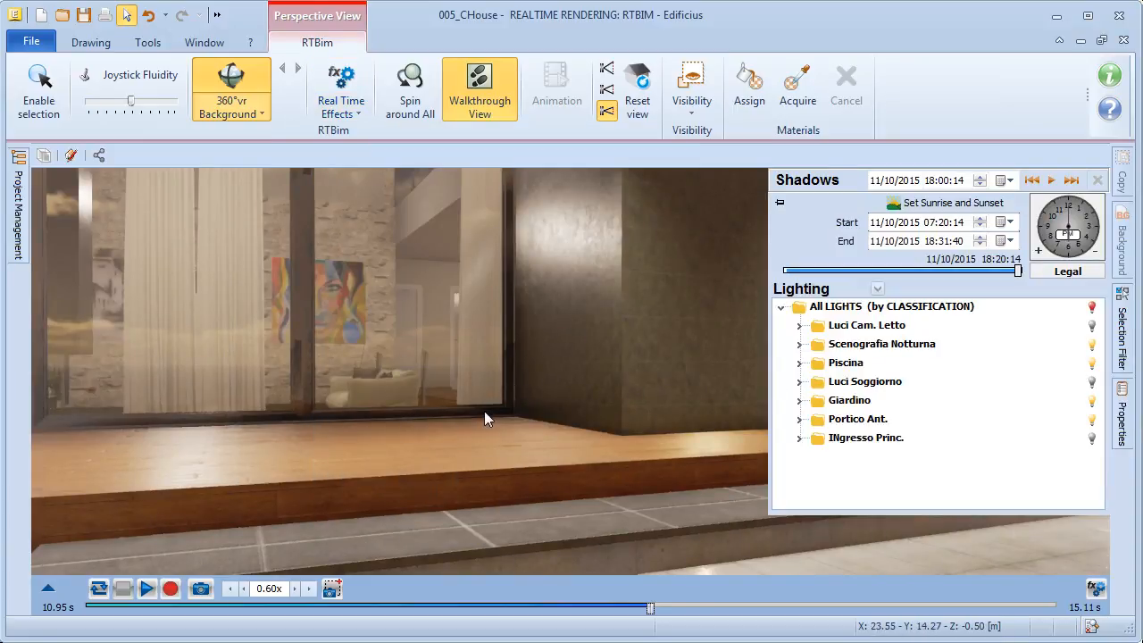
{"action": "left_click", "coordinate": [358, 114]}
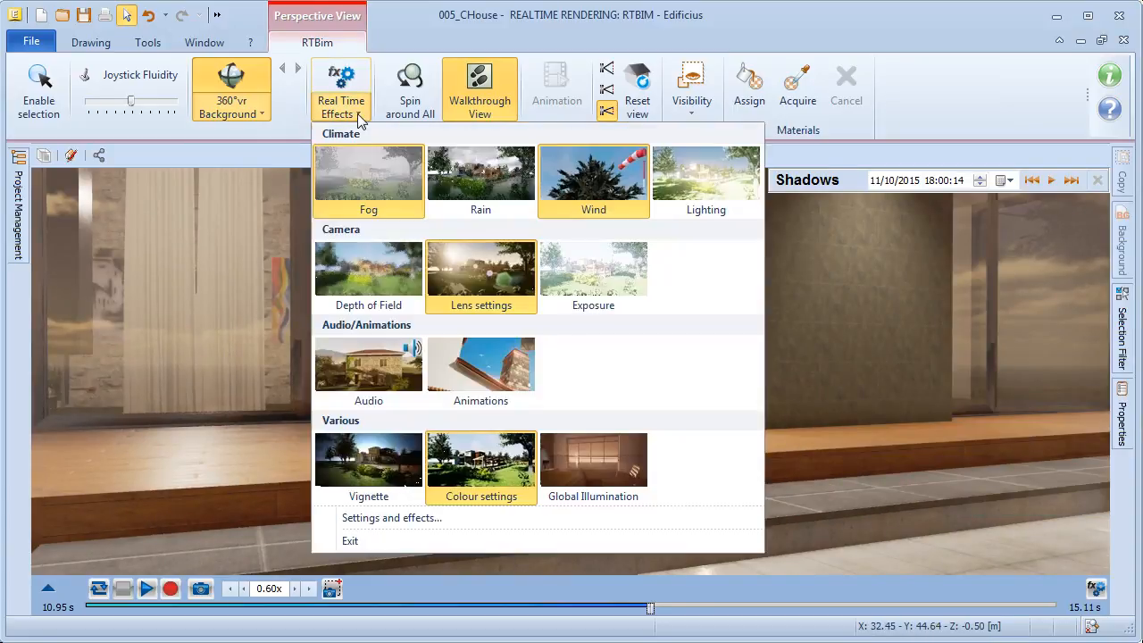
{"action": "left_click", "coordinate": [475, 197]}
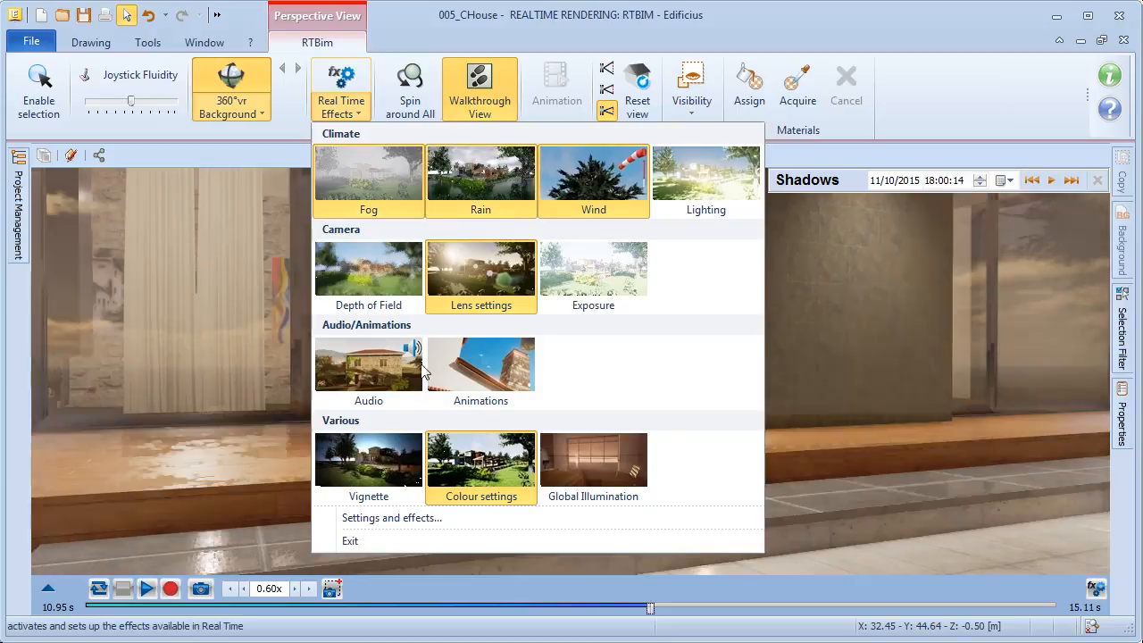
{"action": "left_click", "coordinate": [351, 542]}
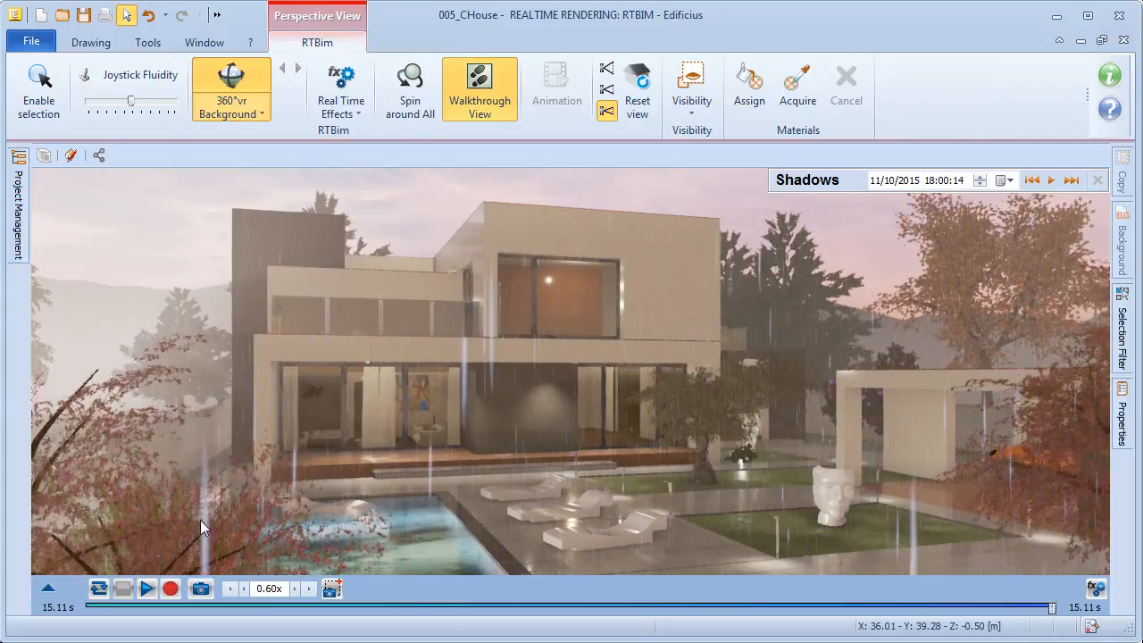
Disable the Fog and Rain climate effects for the exterior view, keeping Wind active.
{"action": "left_click", "coordinate": [357, 117]}
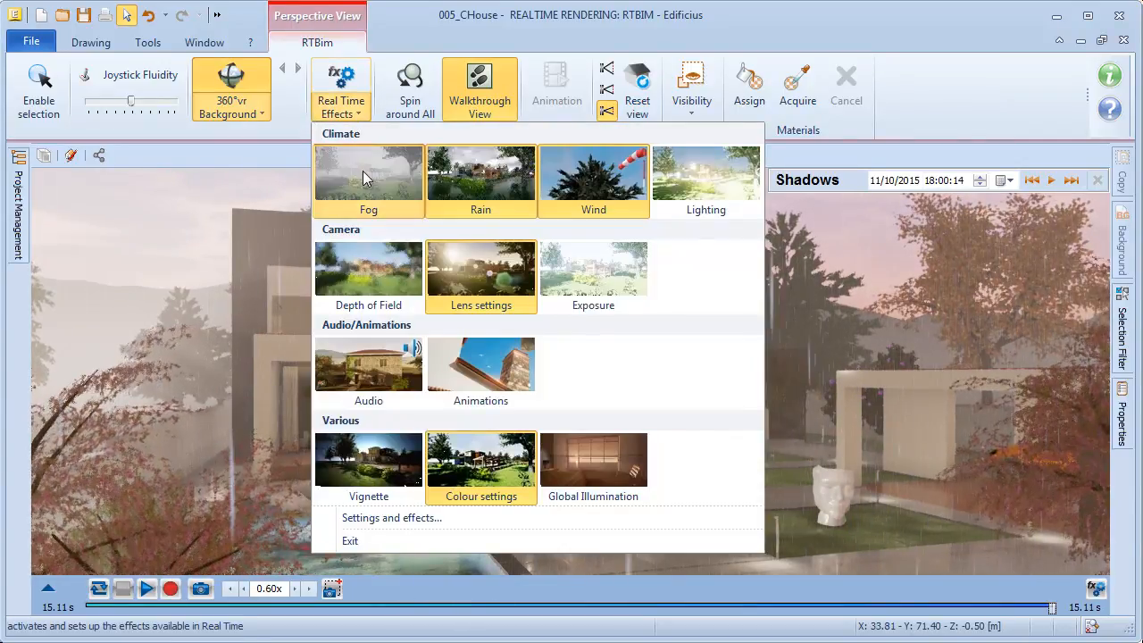
{"action": "left_click", "coordinate": [363, 171]}
{"action": "left_click", "coordinate": [481, 174]}
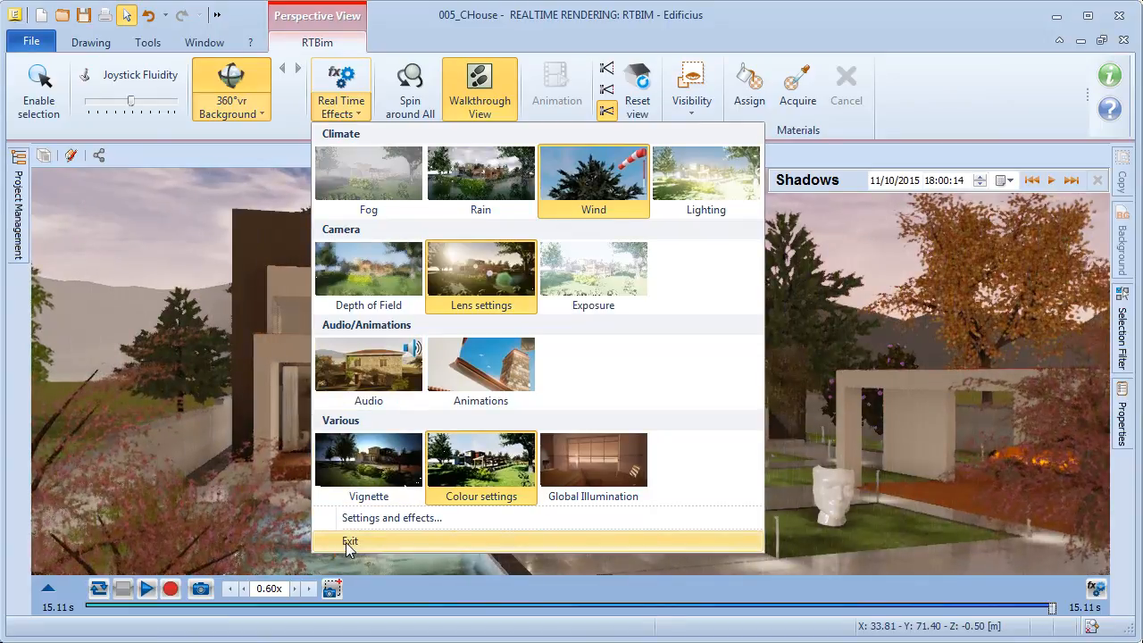
{"action": "left_click", "coordinate": [347, 542]}
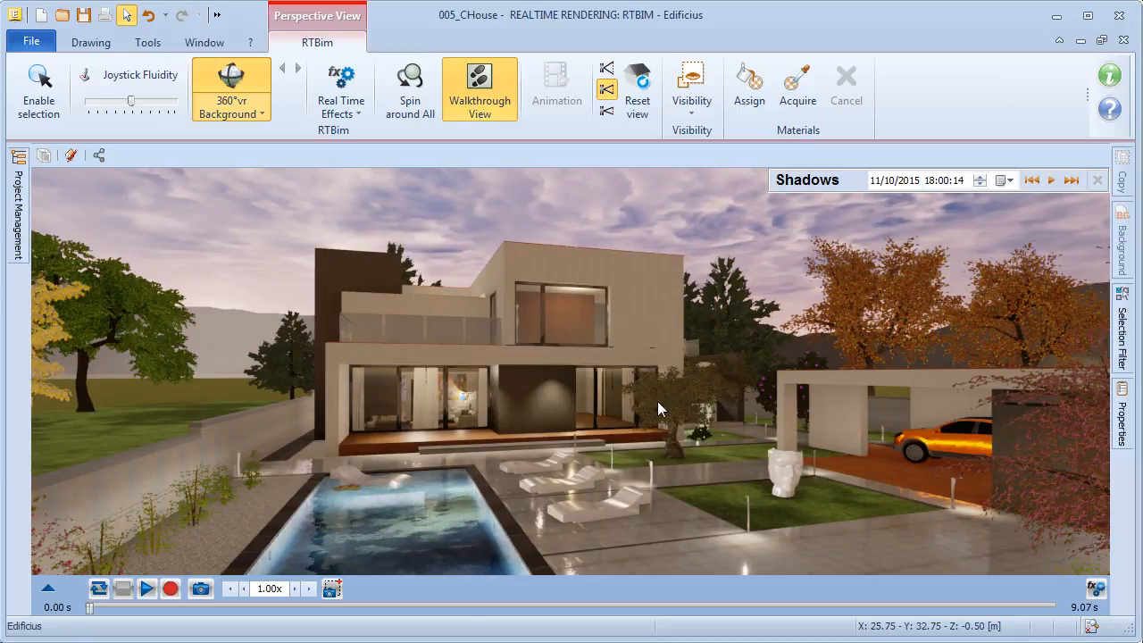
Show the 3D model and realtime rendering side by side and move the head sculpture from the lawn onto the wooden porch.
{"action": "left_click", "coordinate": [1101, 41]}
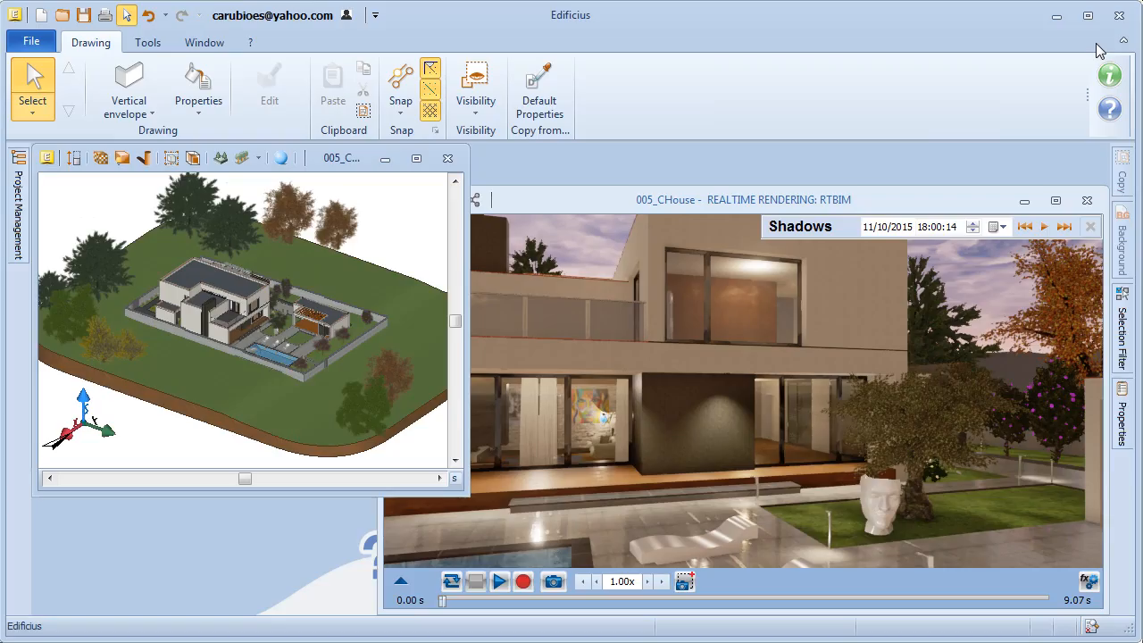
{"action": "scroll", "coordinate": [381, 312], "scroll_direction": "up", "scroll_amount": 6}
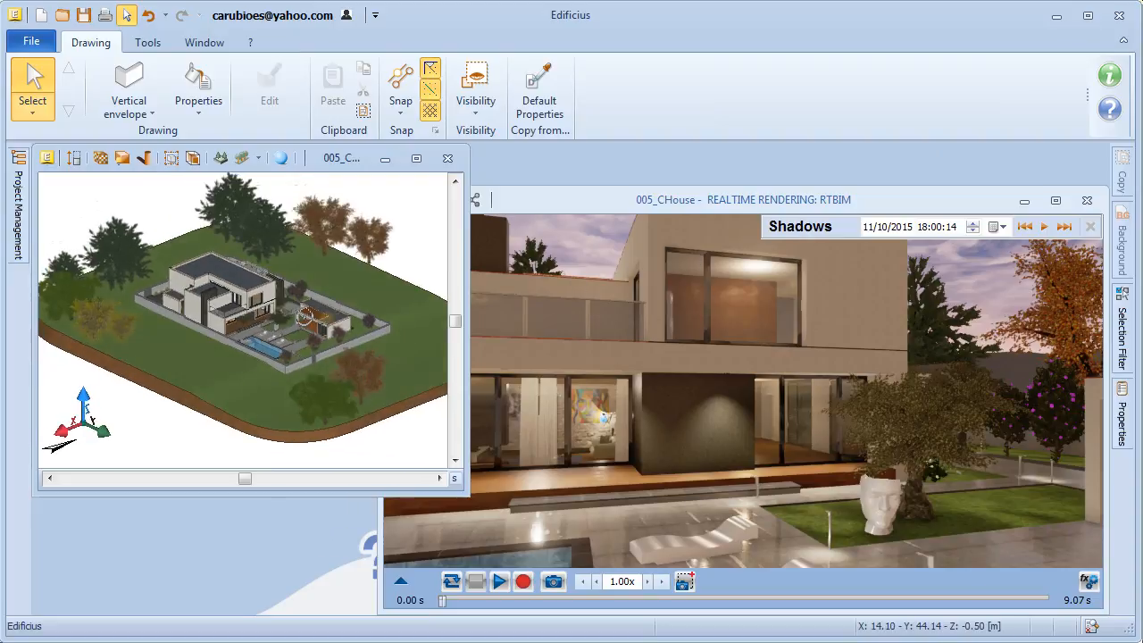
{"action": "scroll", "coordinate": [282, 336], "scroll_direction": "up", "scroll_amount": 4}
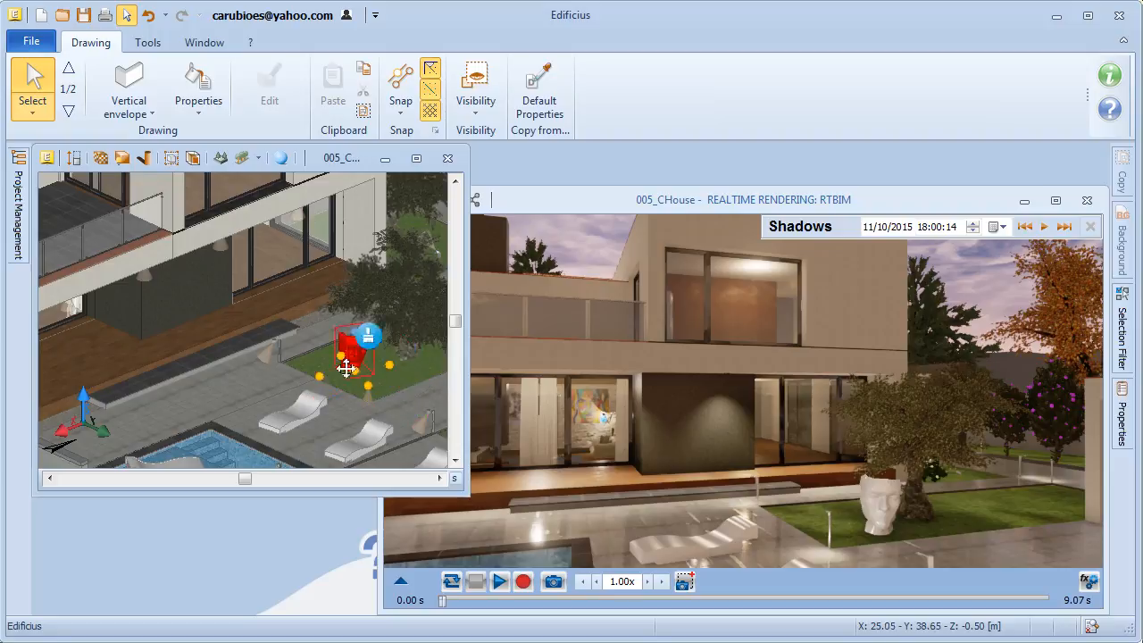
{"action": "scroll", "coordinate": [126, 353], "scroll_direction": "up", "scroll_amount": 4}
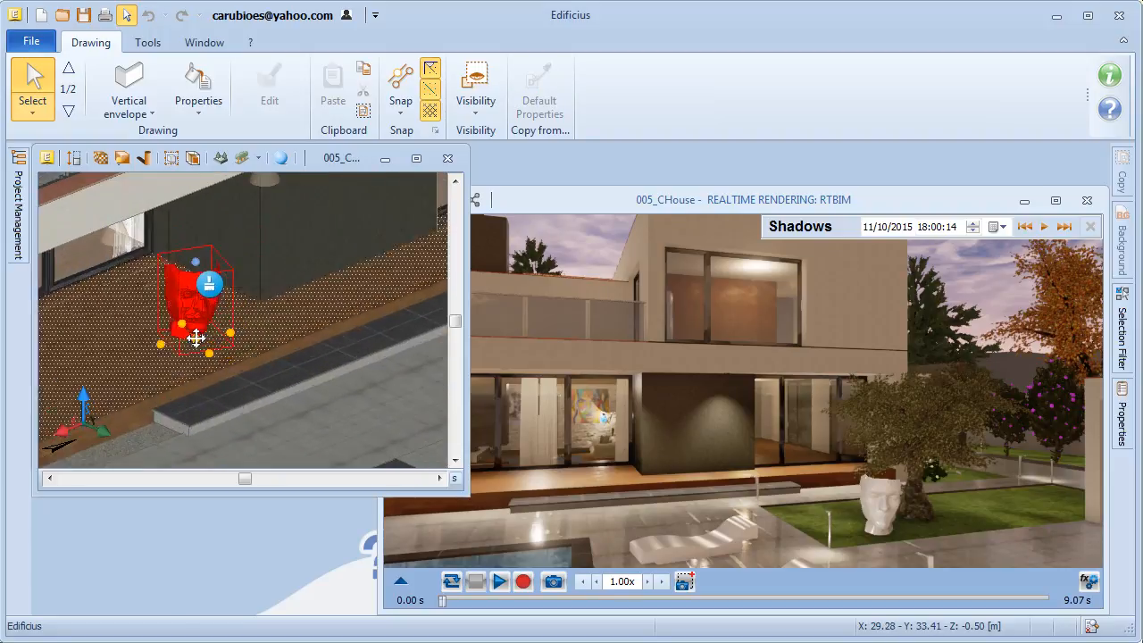
{"action": "left_click", "coordinate": [180, 331]}
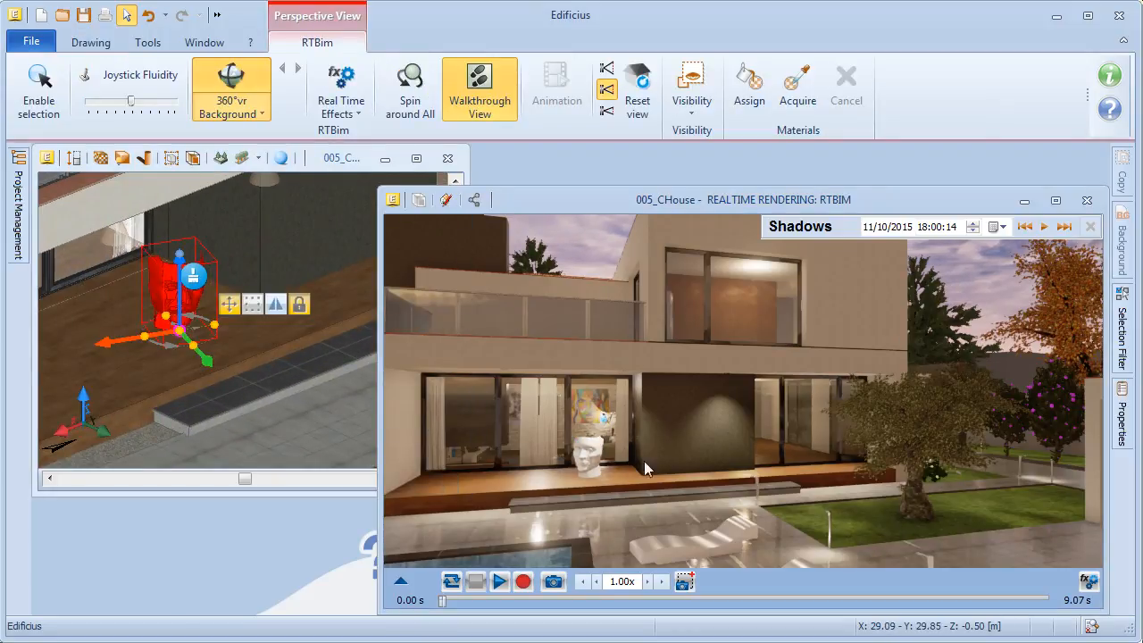
{"action": "left_click", "coordinate": [513, 421]}
{"action": "mouse_move", "coordinate": [601, 476]}
{"action": "left_mouse_down"}
{"action": "mouse_move", "coordinate": [634, 491]}
{"action": "mouse_move", "coordinate": [625, 474]}
{"action": "mouse_move", "coordinate": [472, 421]}
{"action": "left_mouse_up"}
Widen the large upper-floor window in the 3D model by stretching its side edge toward the facade corner.
{"action": "left_click", "coordinate": [335, 194]}
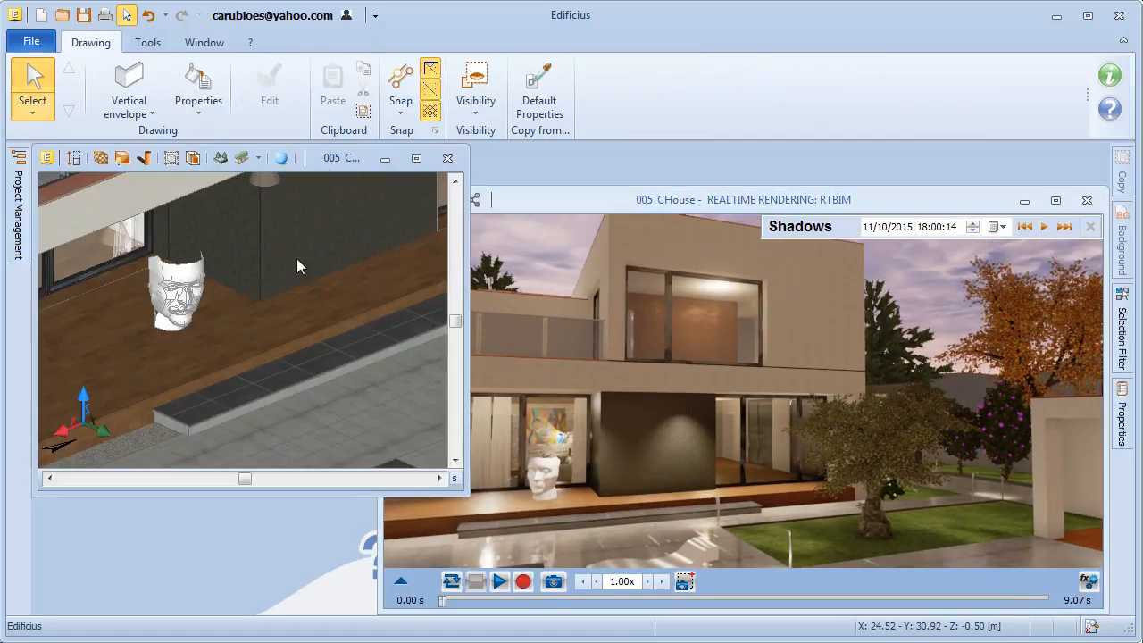
{"action": "scroll", "coordinate": [282, 313], "scroll_direction": "down", "scroll_amount": 3}
{"action": "middle_click_drag", "start_coordinate": [303, 312], "coordinate": [225, 315]}
{"action": "scroll", "coordinate": [226, 314], "scroll_direction": "up", "scroll_amount": 2}
{"action": "left_click", "coordinate": [270, 320]}
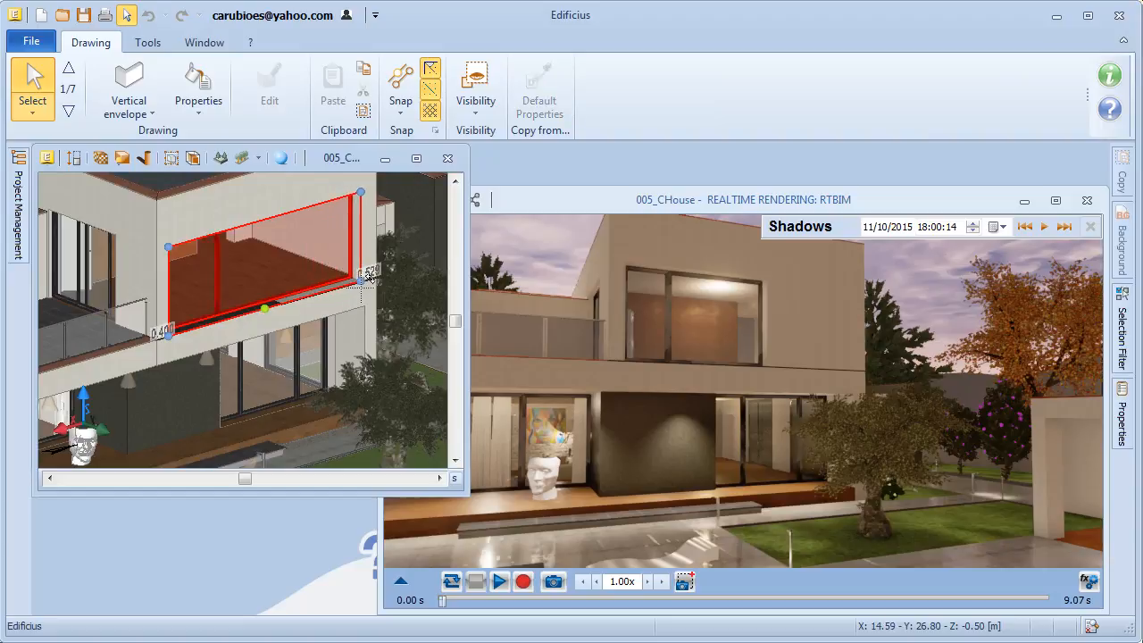
Delete the ground-floor window beside the dark wall and maximize the realtime rendering to view the changed facade.
{"action": "left_click", "coordinate": [301, 362]}
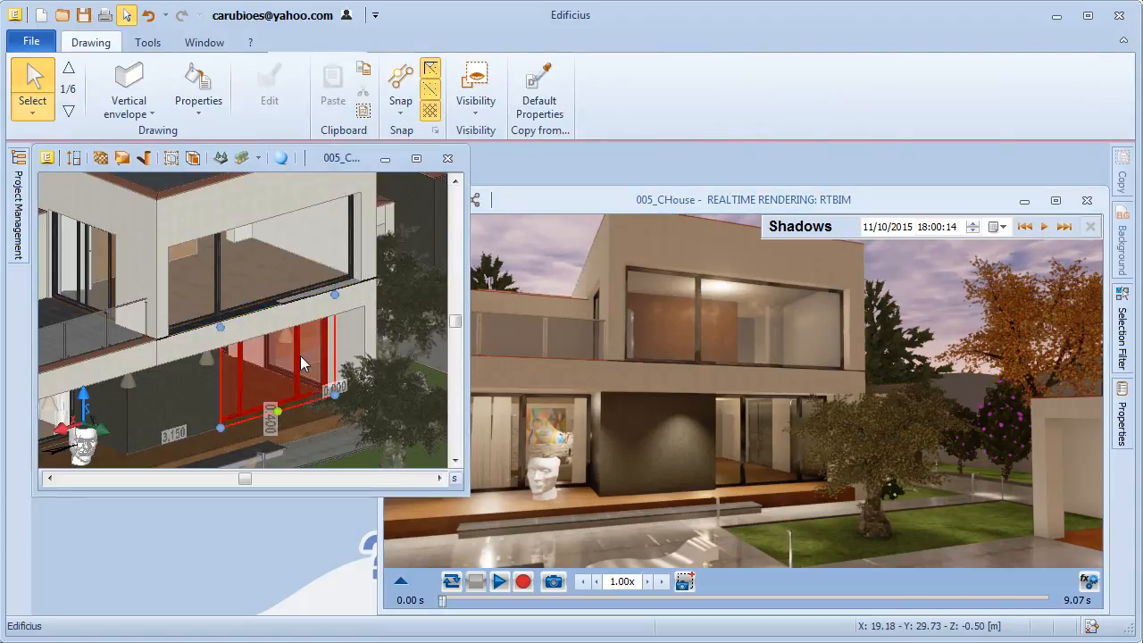
{"action": "key", "text": "Delete"}
{"action": "left_click_drag", "start_coordinate": [659, 406], "coordinate": [729, 478]}
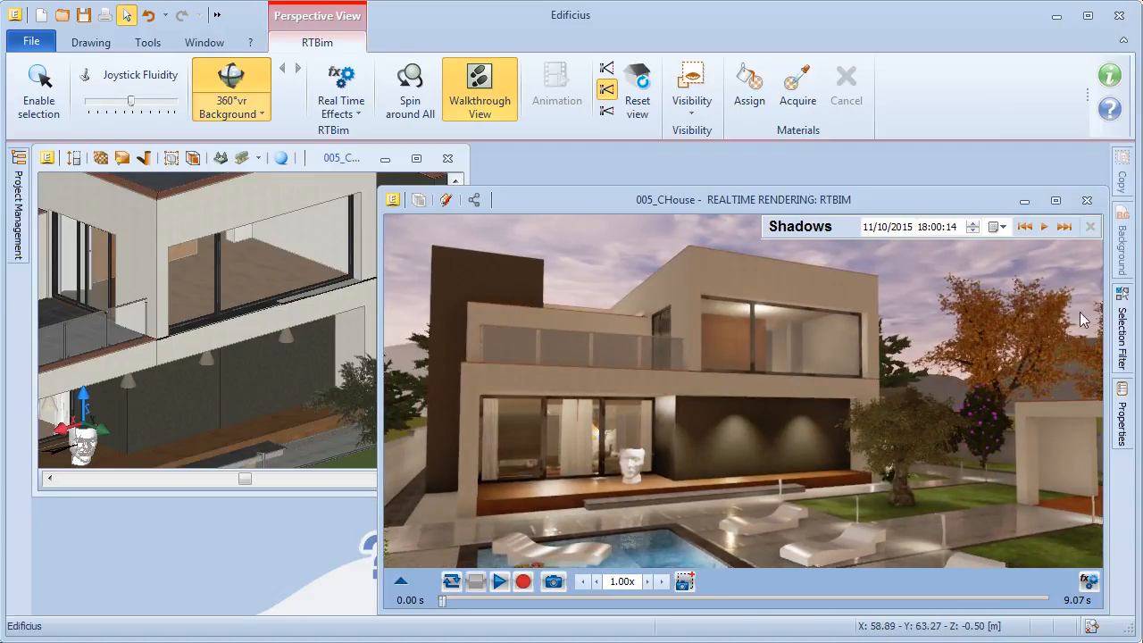
{"action": "left_click", "coordinate": [1056, 200]}
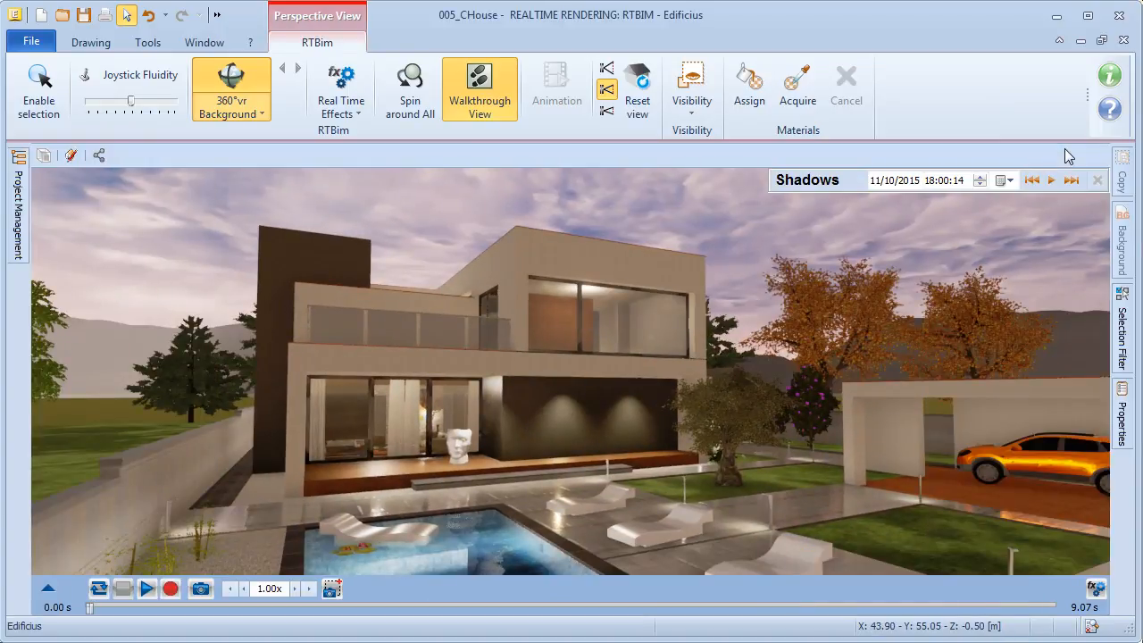